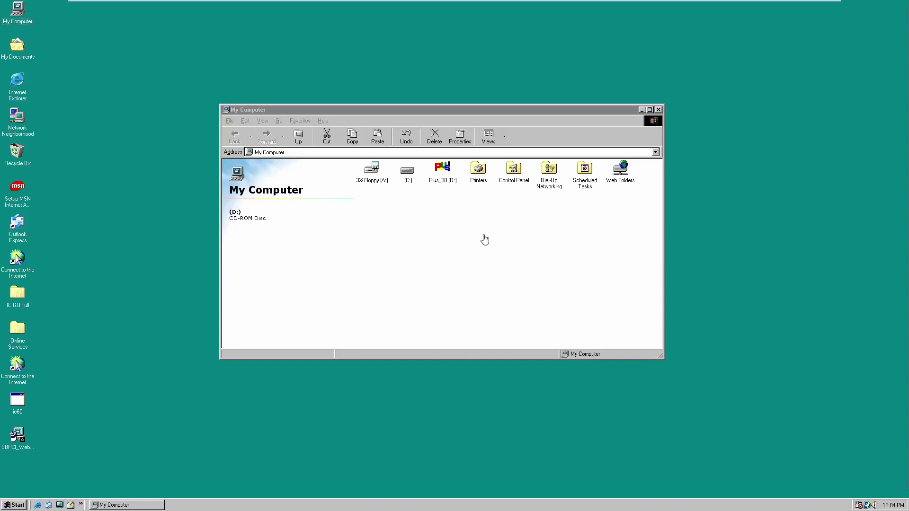
Open the Plus_98 (D:) CD drive to bring up the Plus! 98 autorun window.
click(437, 167)
double_click(436, 167)
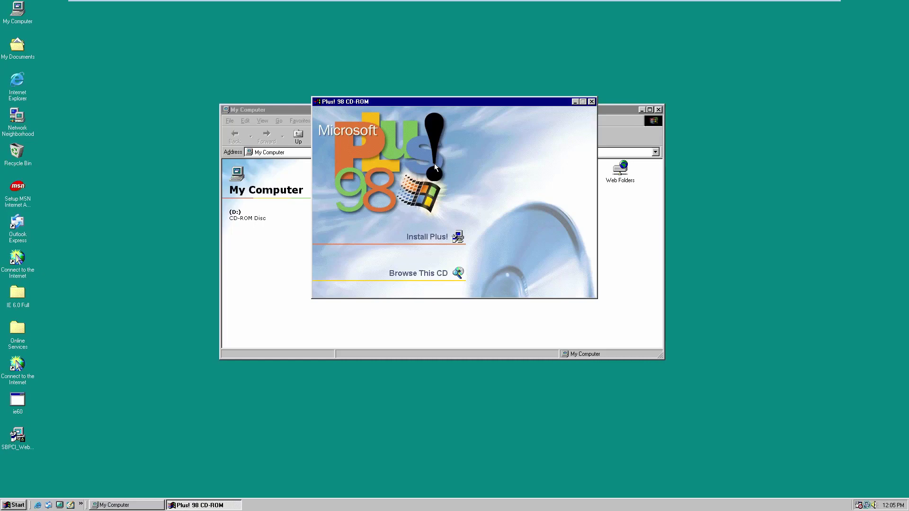
Choose Install Plus! in the CD-ROM window to launch the setup wizard.
click(442, 236)
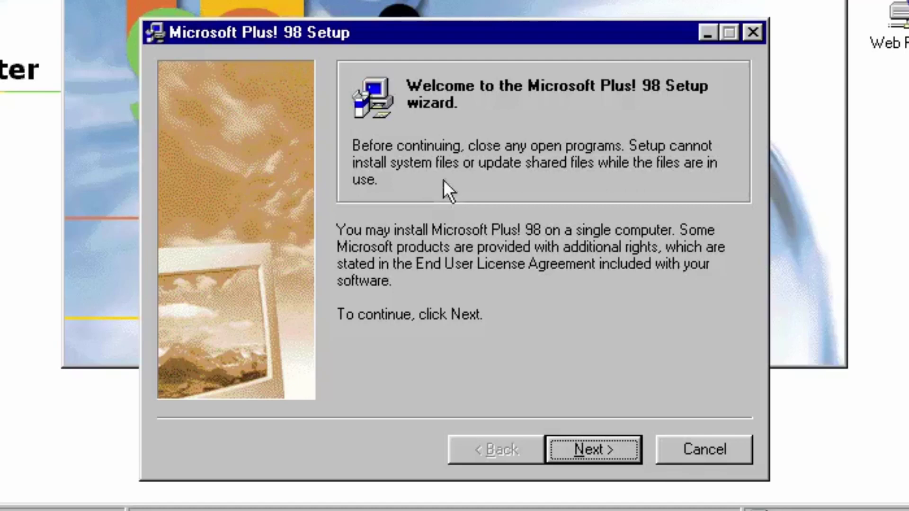
Accept the license agreement and enter the CD key on the user information page.
click(592, 454)
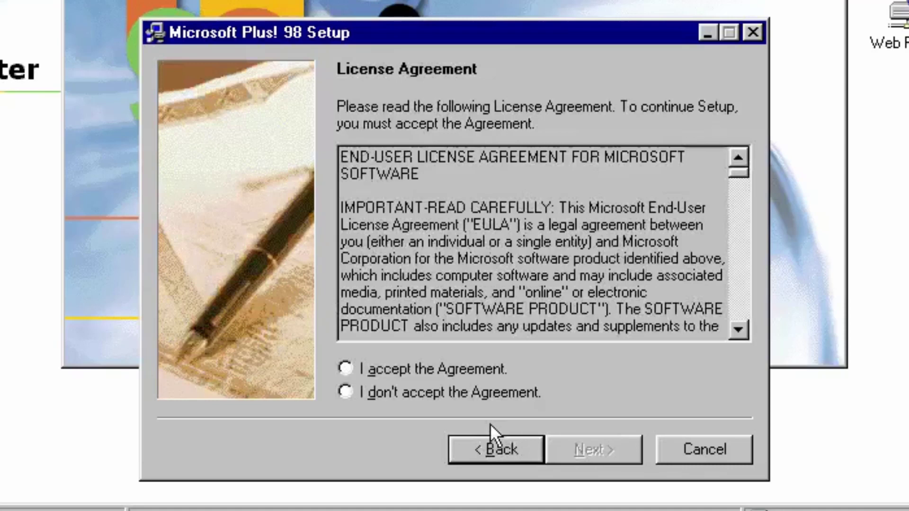
click(434, 367)
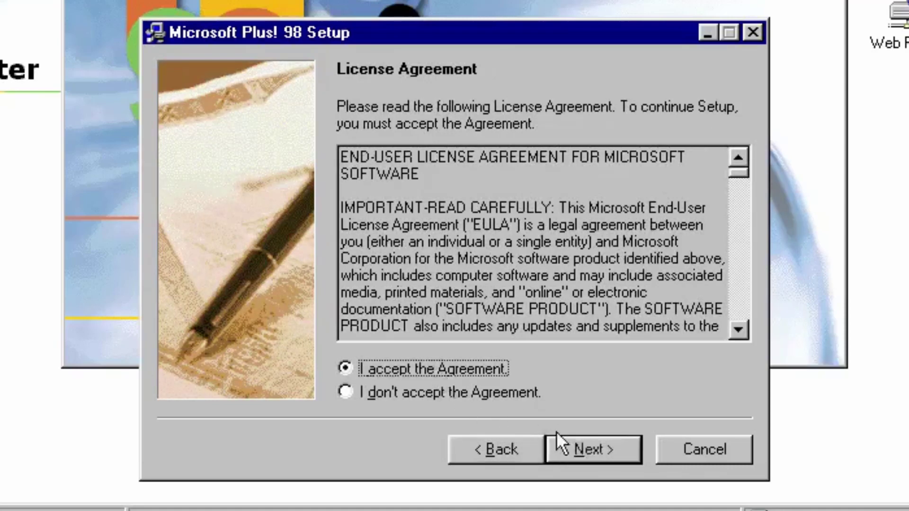
click(579, 452)
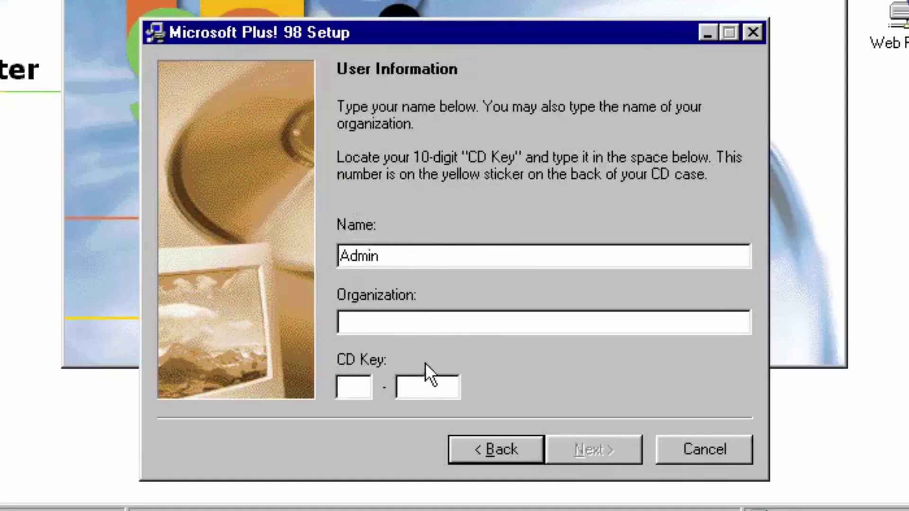
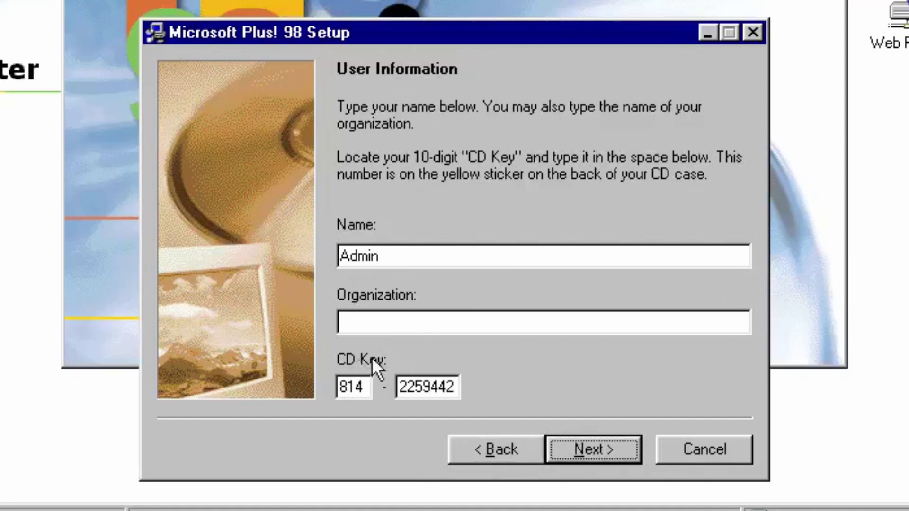
click(580, 447)
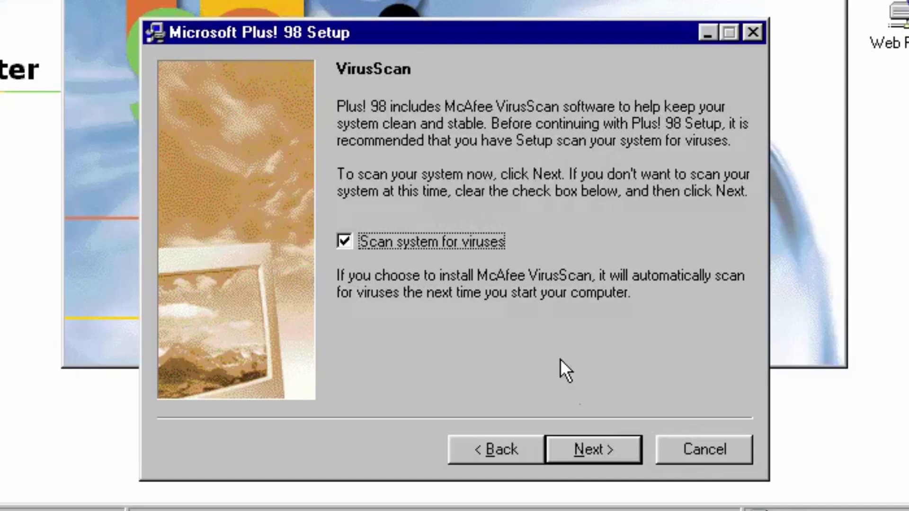
Run the McAfee system virus scan with Scan system for viruses left checked.
click(587, 457)
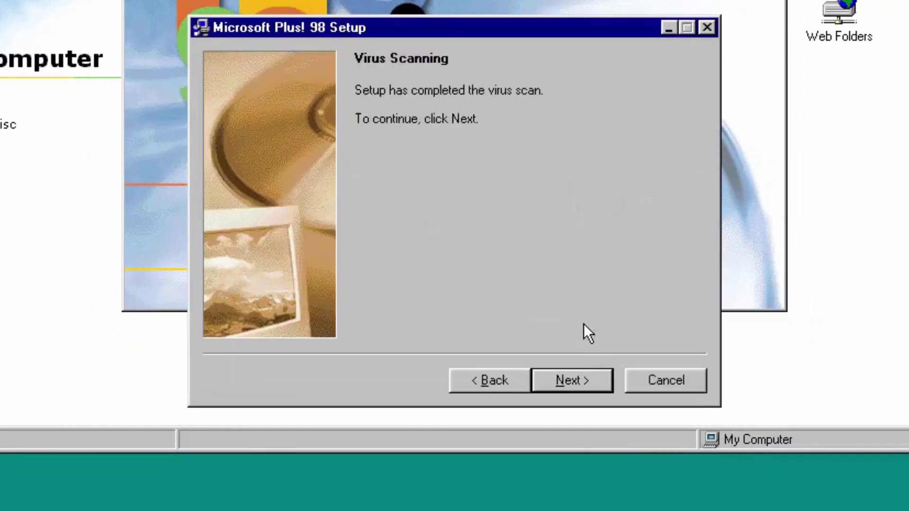
Keep the Complete setup type and advance to the Components to Install list.
click(560, 385)
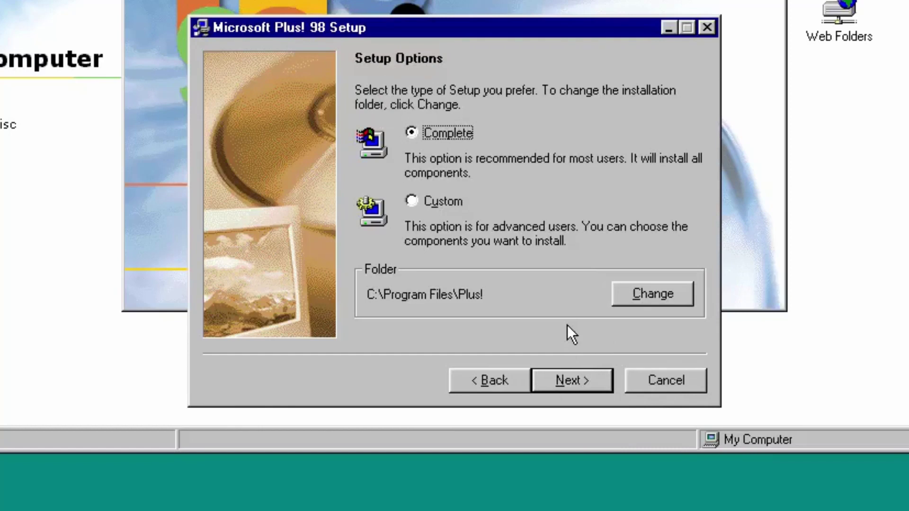
click(452, 202)
click(572, 384)
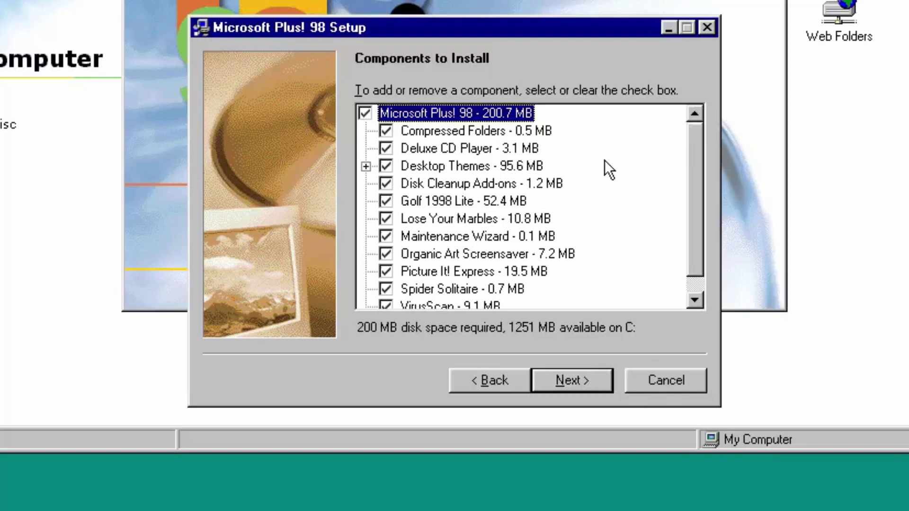
Review the Desktop Themes component, leave every component selected and continue to Start Copying Files.
click(365, 166)
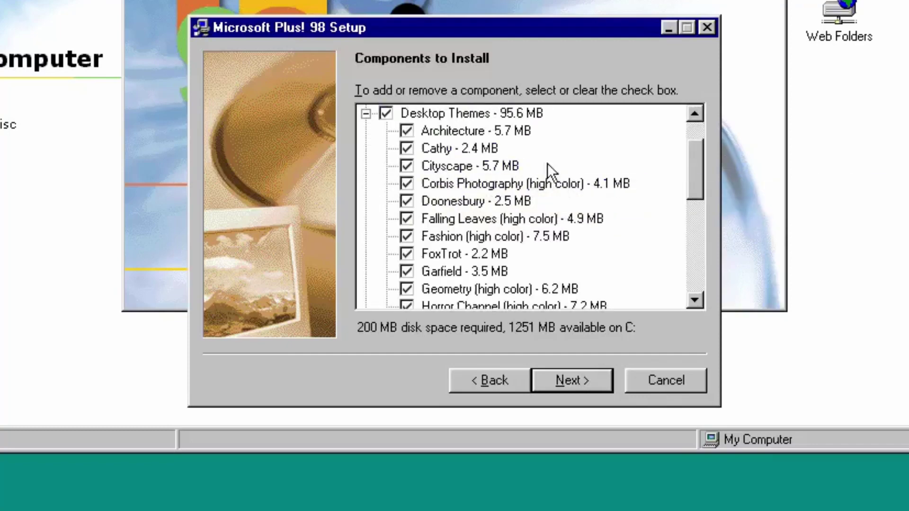
scroll(578, 199, down, 5)
scroll(615, 251, up, 2)
scroll(521, 236, up, 3)
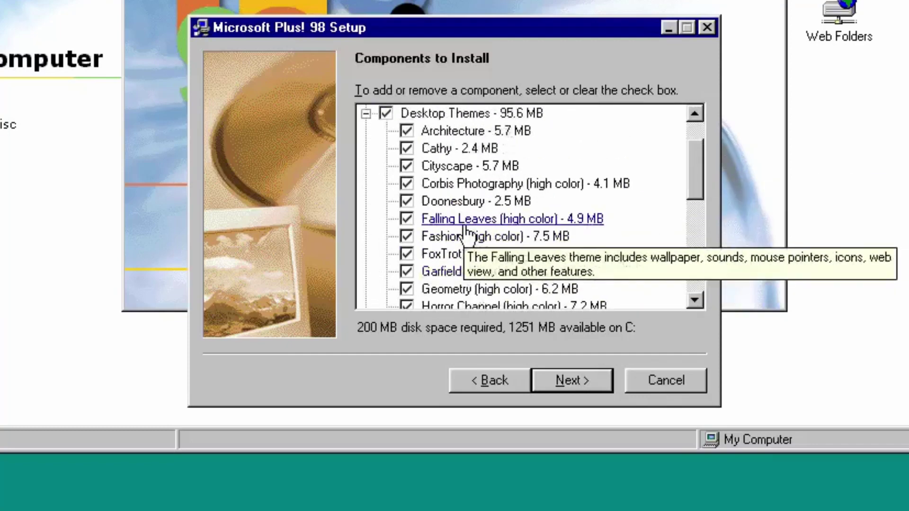
click(365, 114)
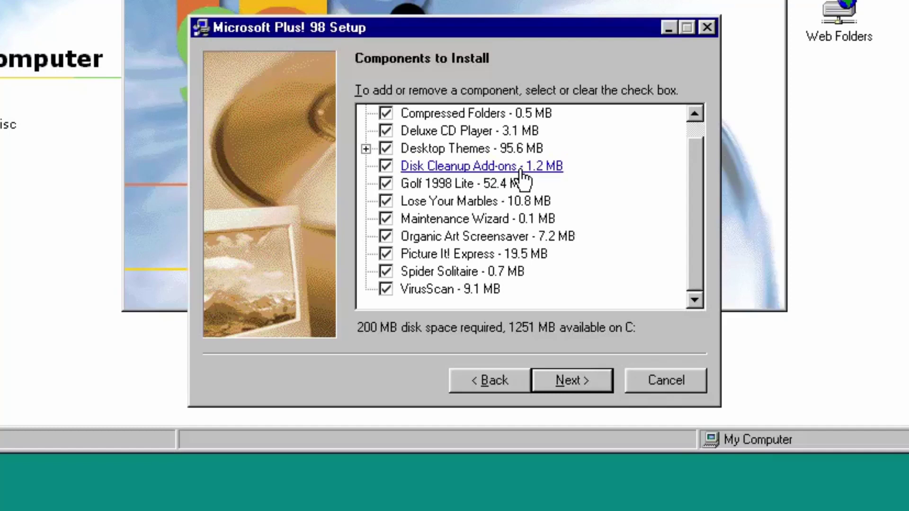
scroll(529, 226, up, 1)
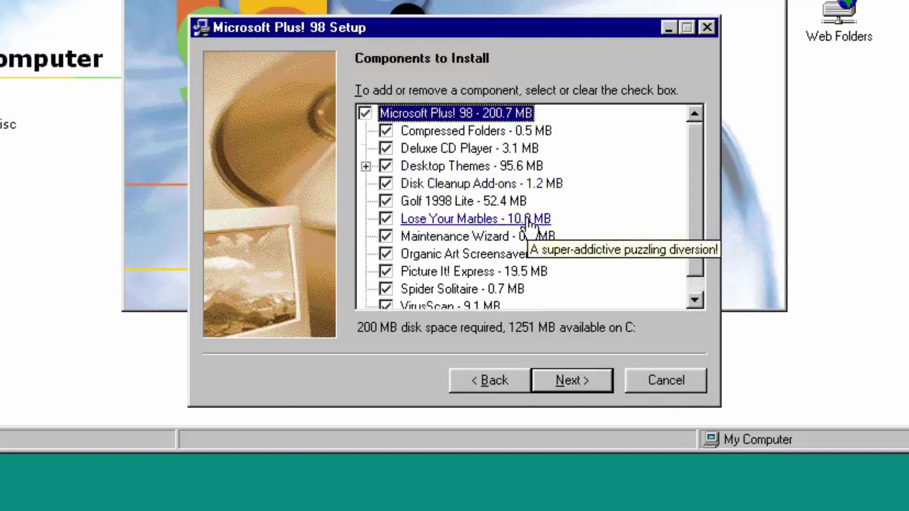
scroll(530, 227, down, 1)
click(586, 382)
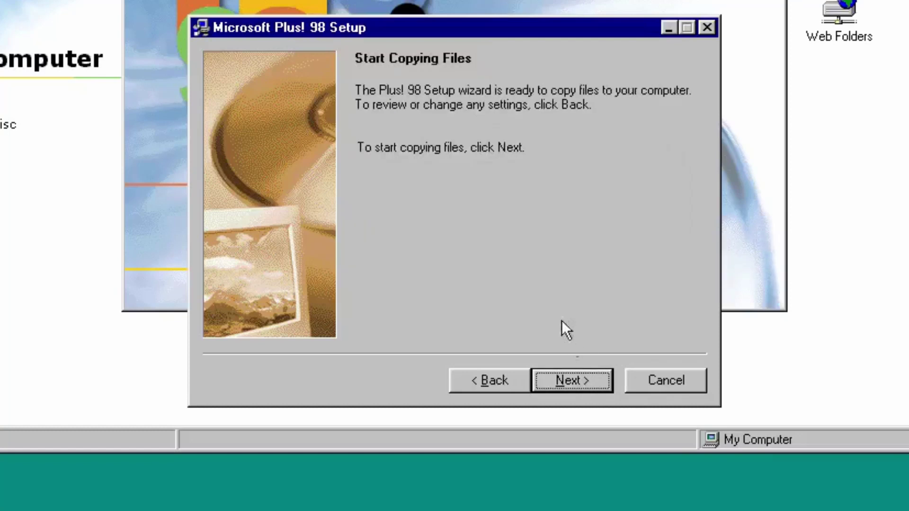
Start copying the Plus! 98 files and wait for the Setup is complete page.
click(582, 382)
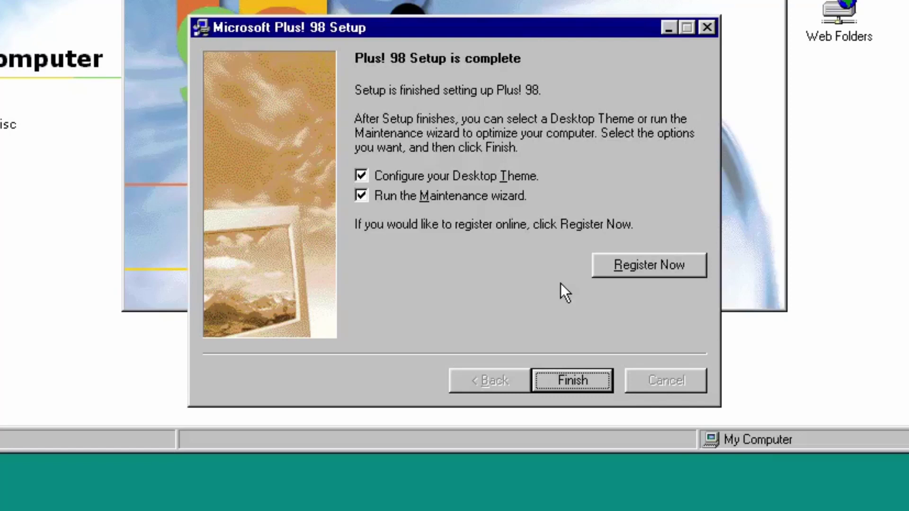
Finish setup with Desktop Theme and Maintenance wizard unticked, then confirm restarting Windows.
click(361, 174)
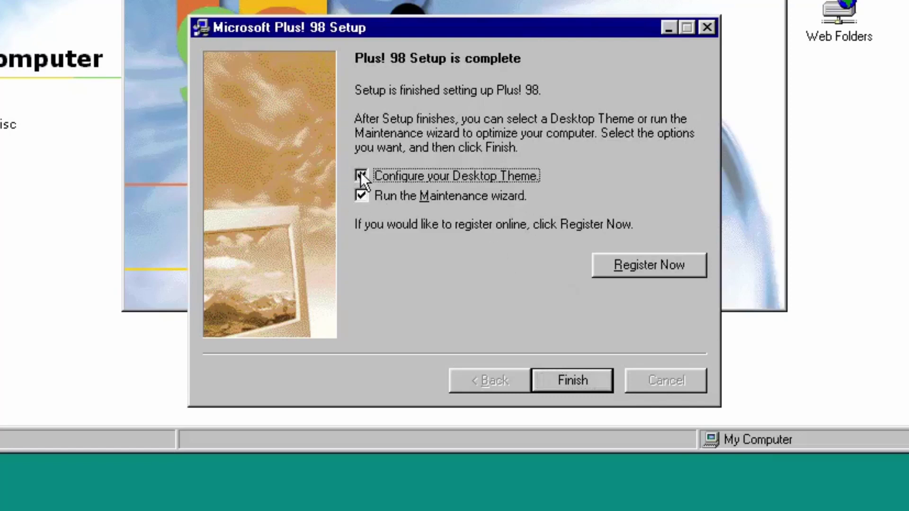
click(362, 193)
click(553, 378)
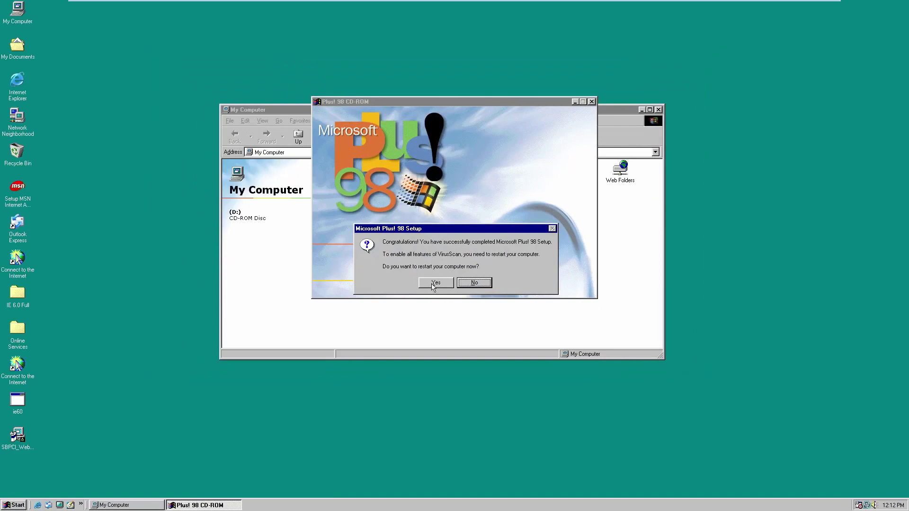
click(433, 284)
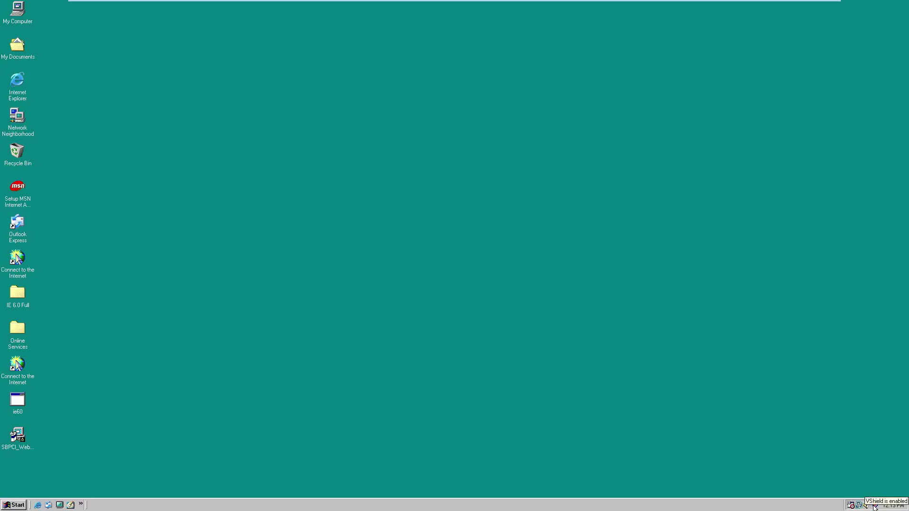
right_click(874, 507)
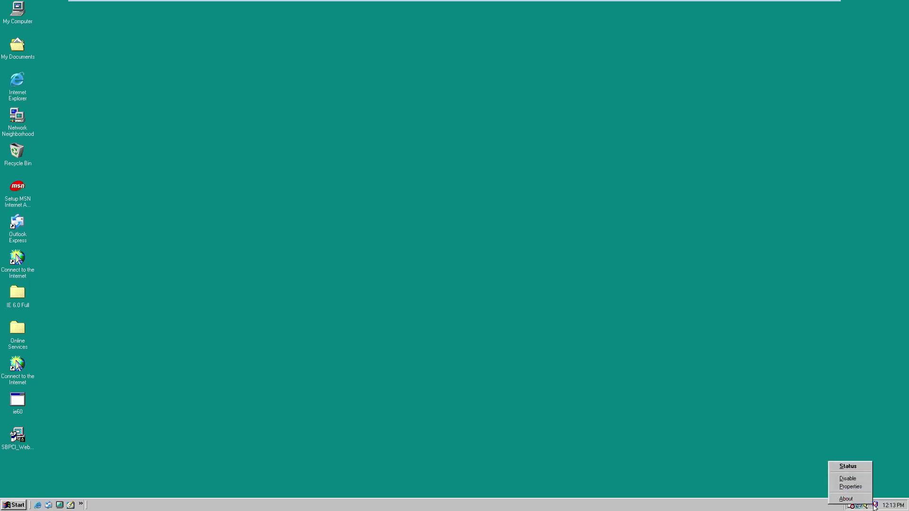
click(852, 469)
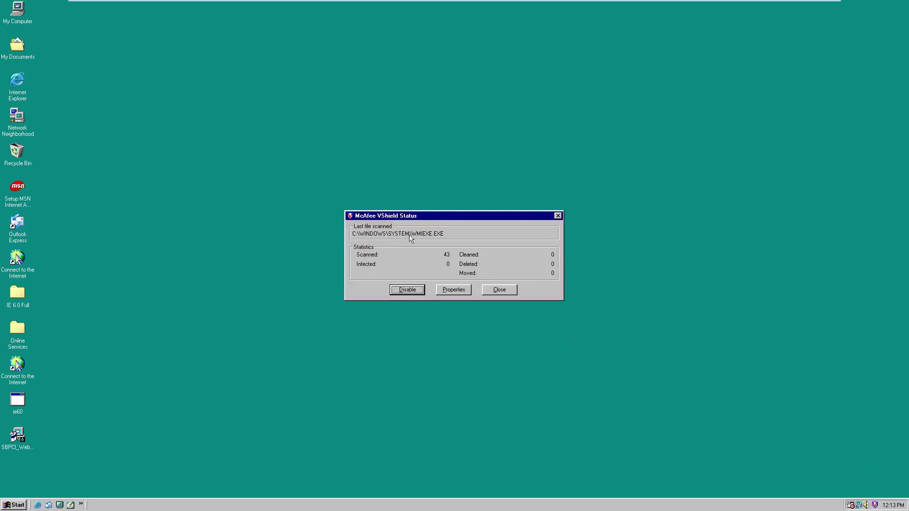
click(499, 293)
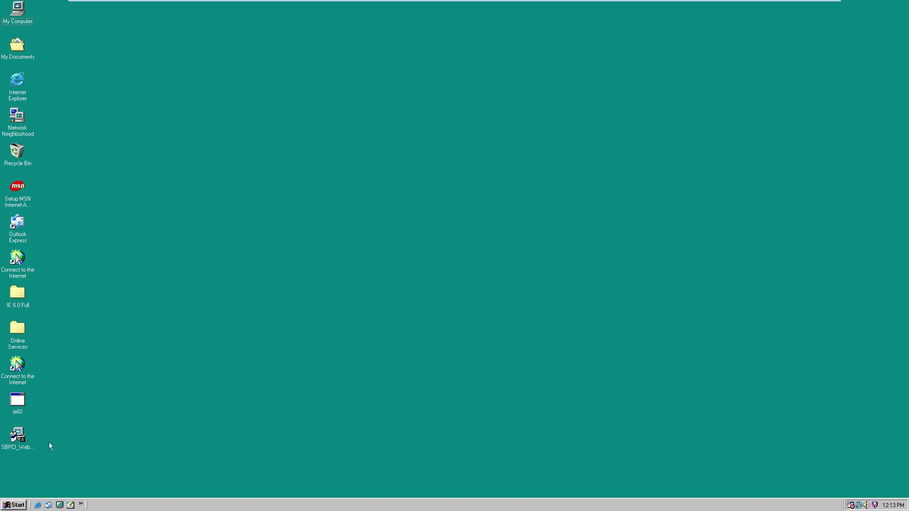
Launch Desktop Themes via Start > Programs > Microsoft Plus! 98 > Desktop Themes.
click(17, 505)
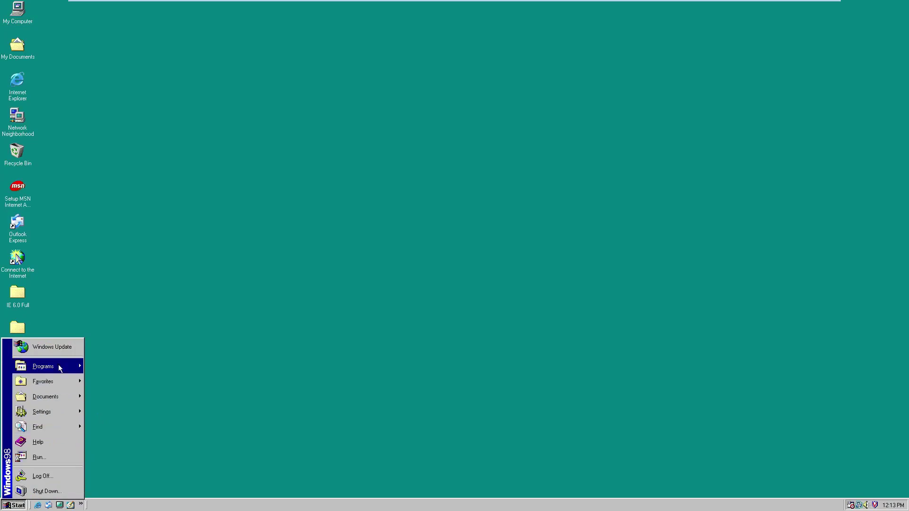
mouse_move(61, 371)
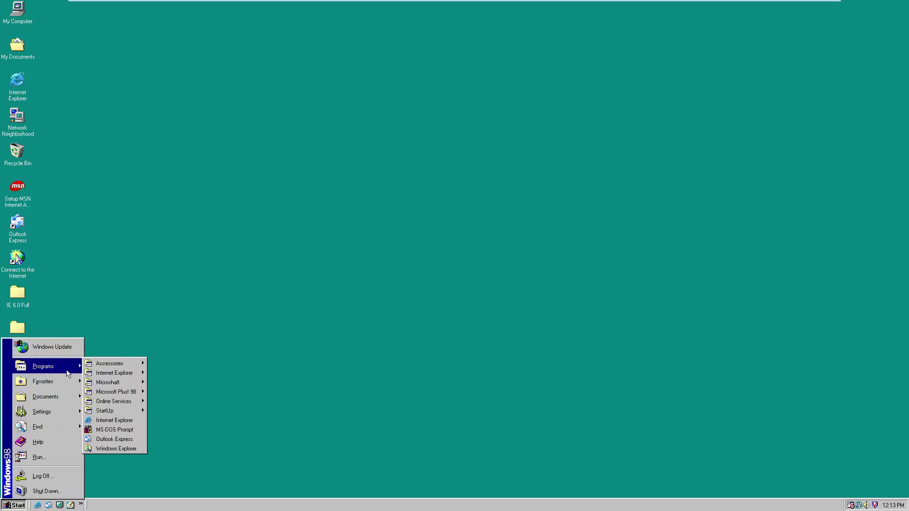
mouse_move(130, 395)
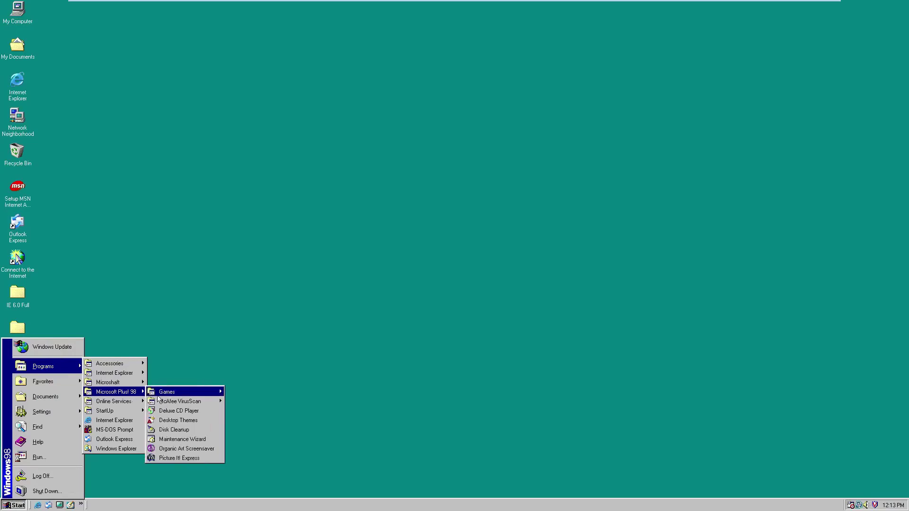
mouse_move(161, 395)
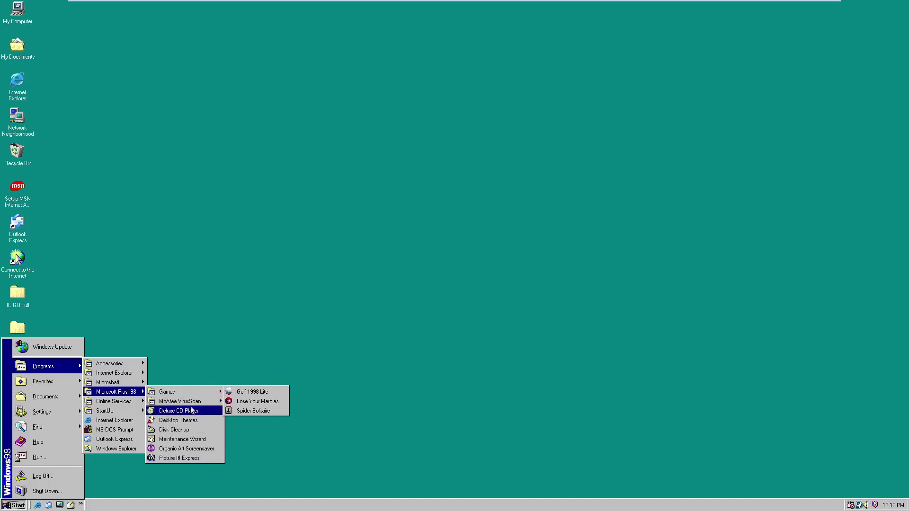
mouse_move(193, 406)
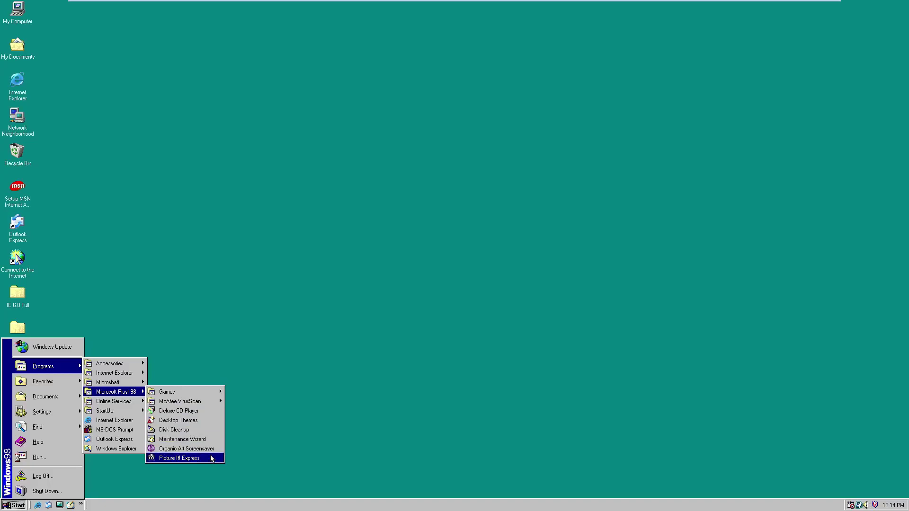
click(200, 423)
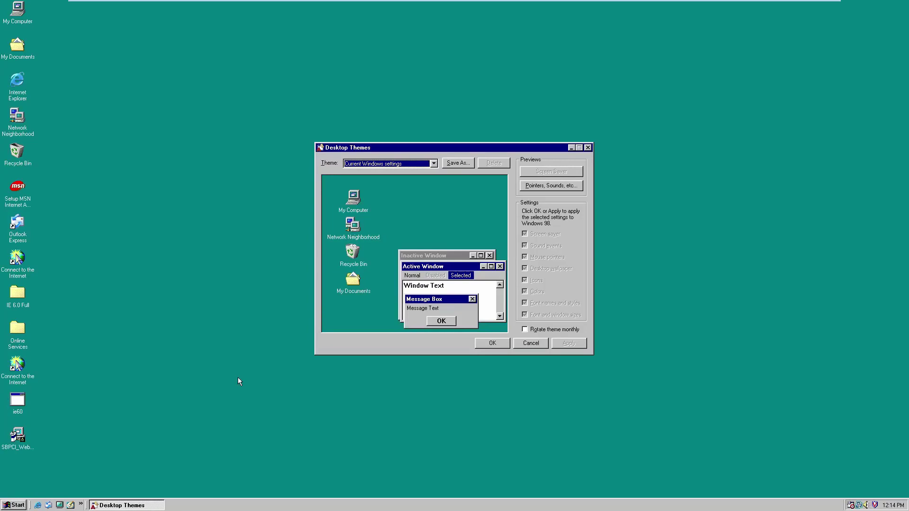
Choose Windows 98 (high color) from the Theme dropdown to preview it.
click(434, 164)
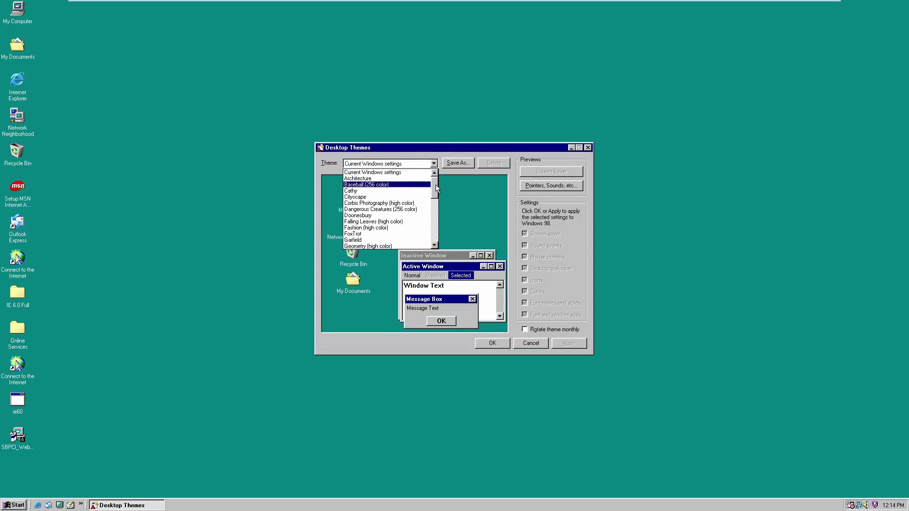
drag(435, 185, 435, 231)
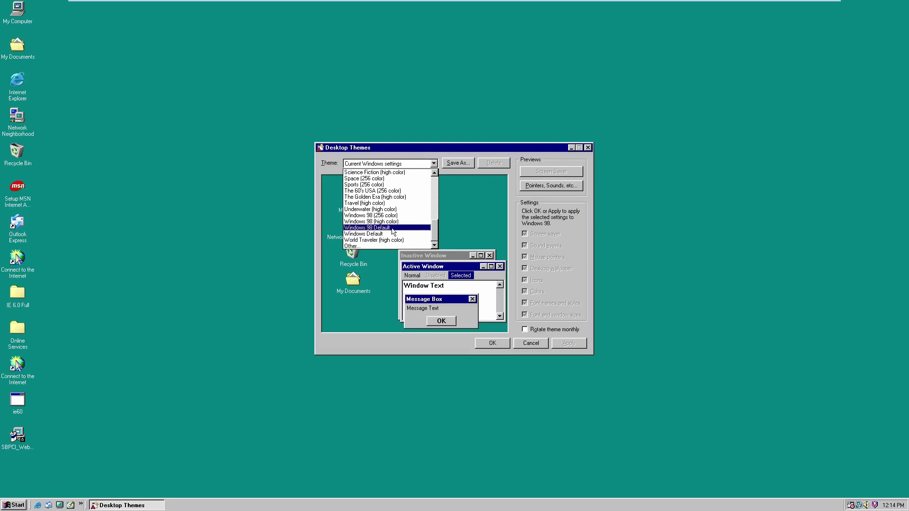
click(390, 221)
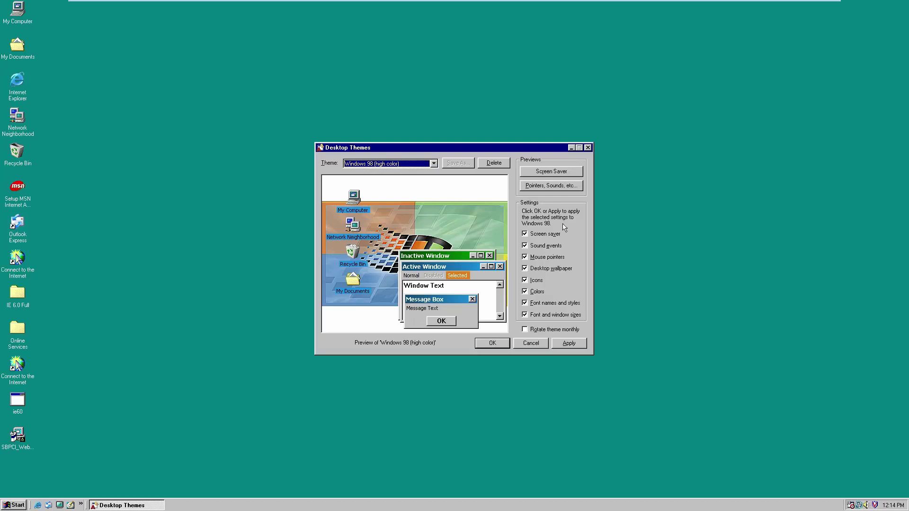
Apply Windows 98 (high color) and drag the channel bar to the bottom right.
click(573, 347)
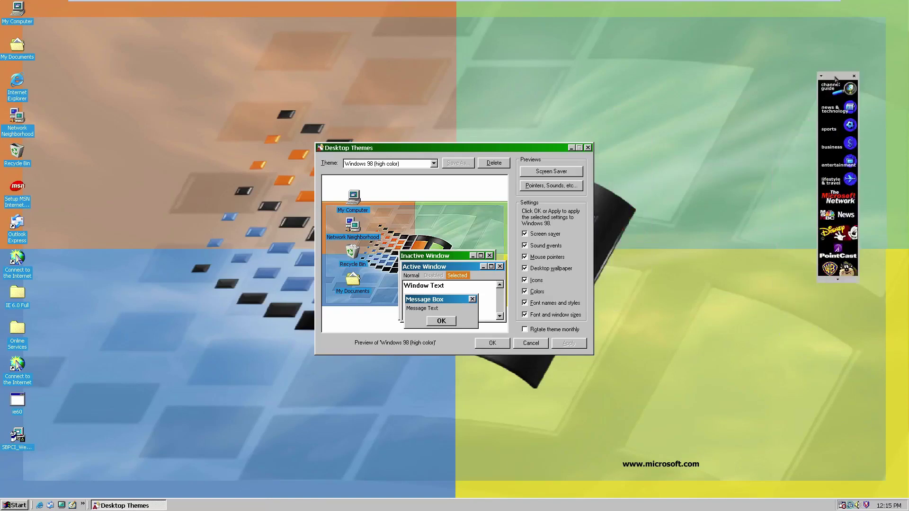
drag(845, 92, 885, 294)
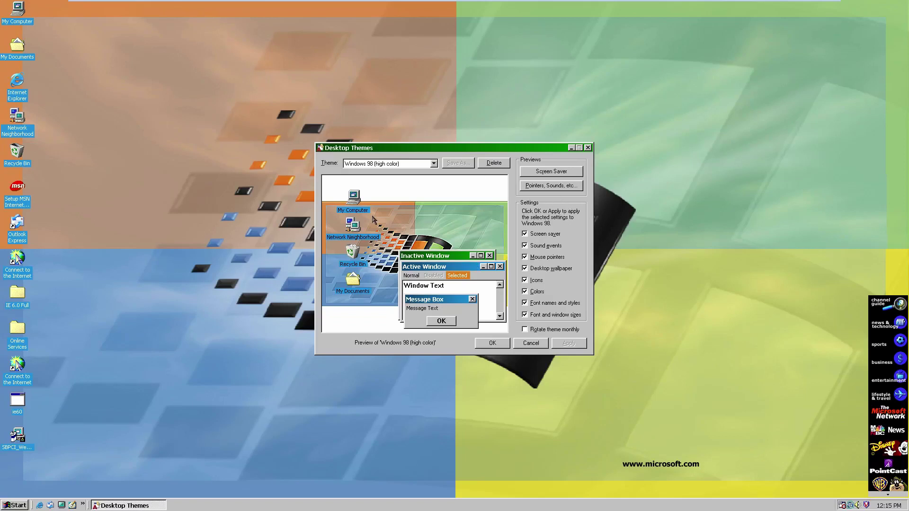
Select Garfield from the top of the Theme list and apply it.
click(426, 165)
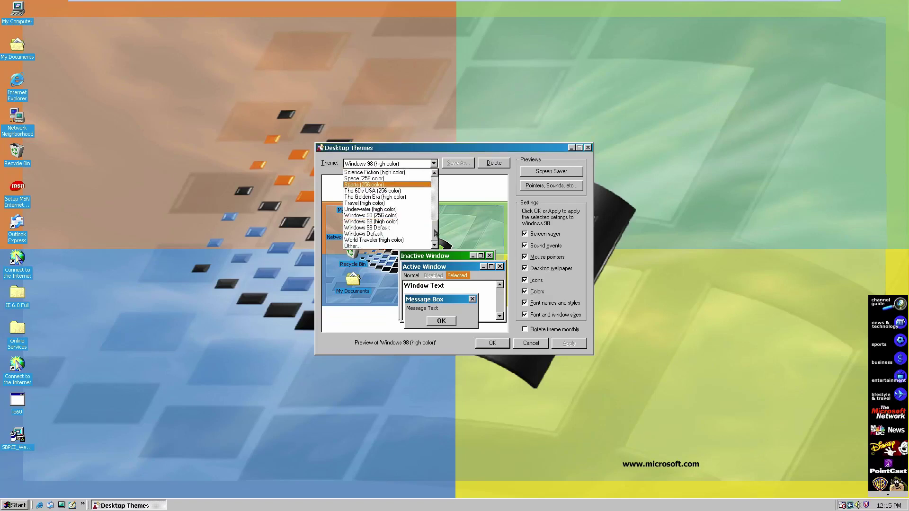
drag(435, 233, 436, 175)
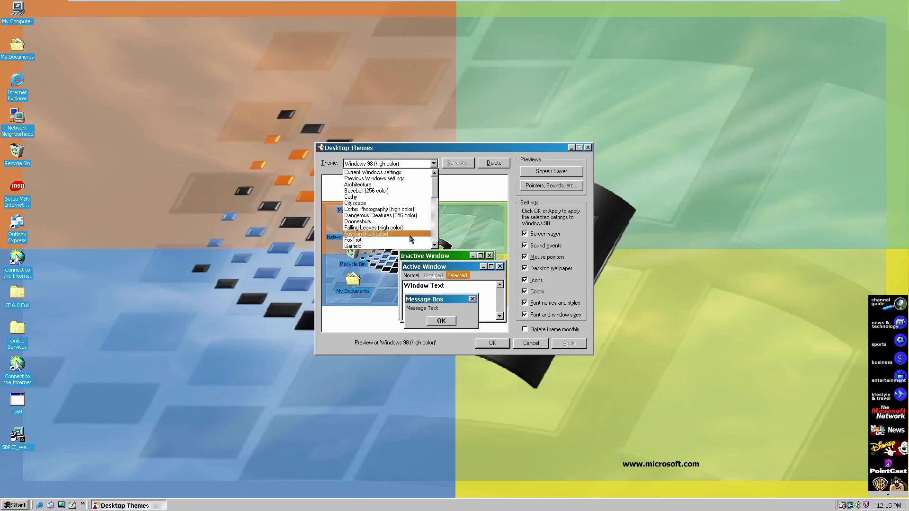
click(401, 246)
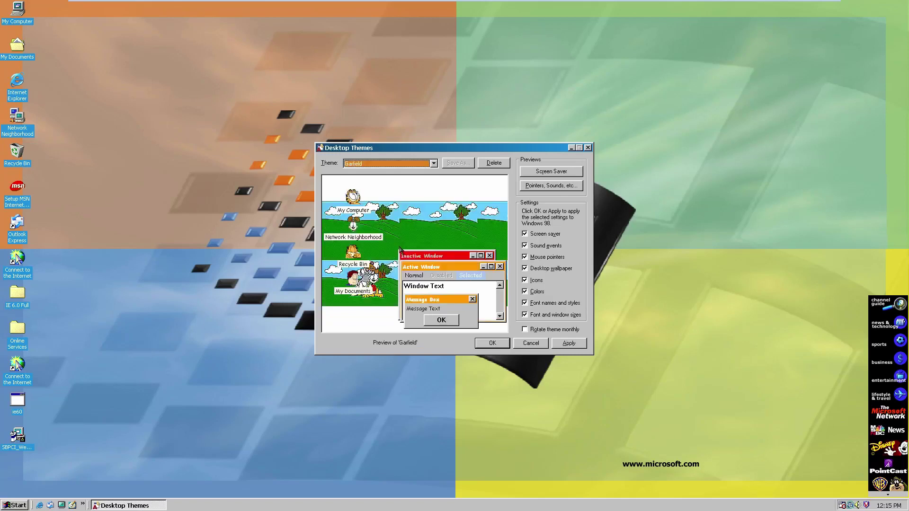
click(573, 344)
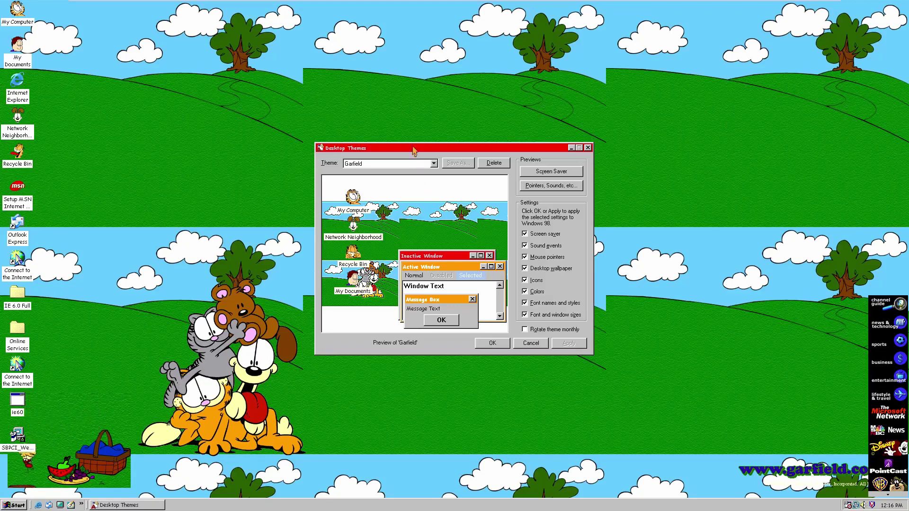
Move the Desktop Themes dialog to the top right of the screen.
drag(415, 150, 666, 31)
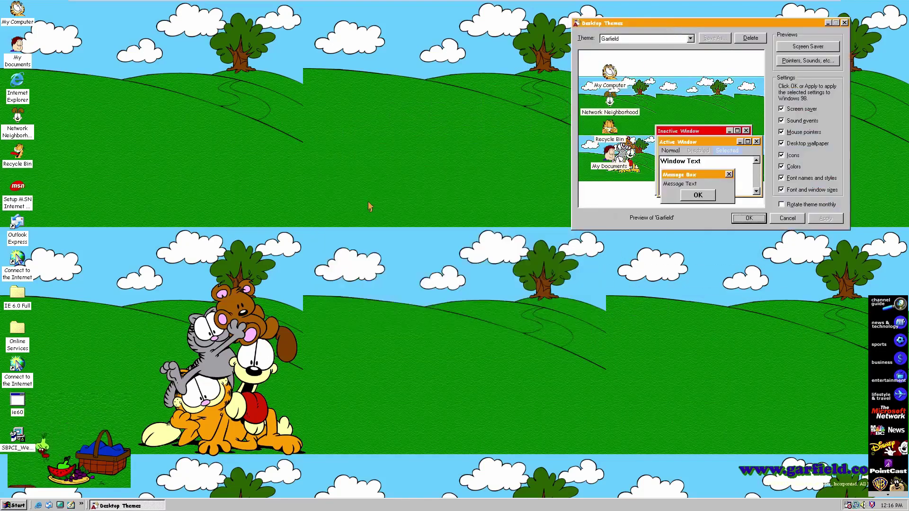
click(303, 238)
click(14, 505)
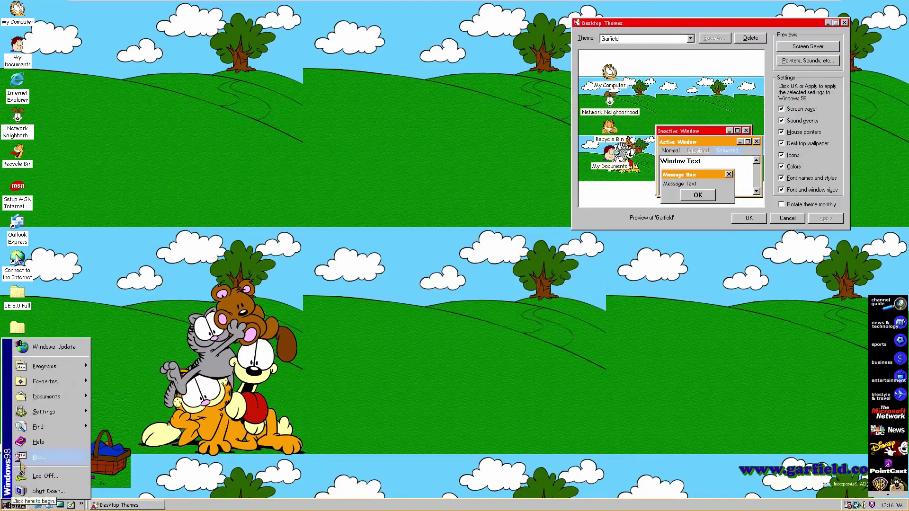
click(168, 232)
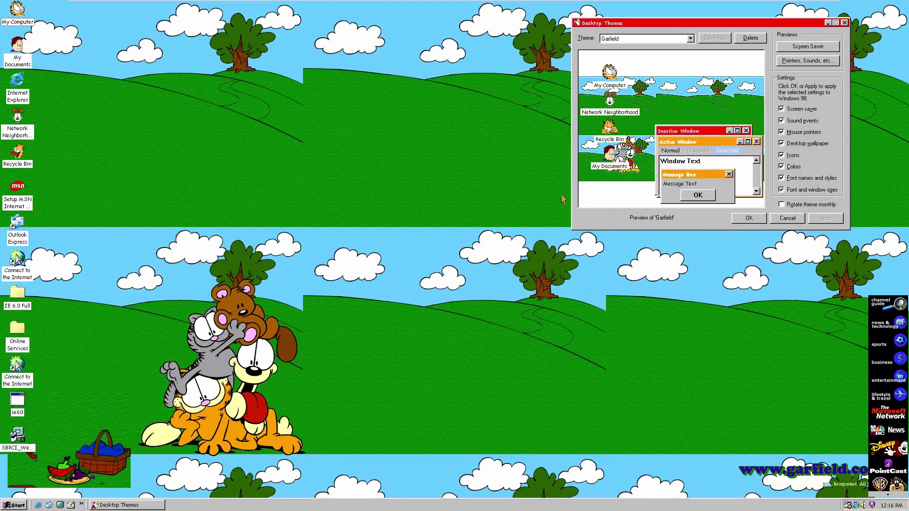
Select FoxTrot in the Theme dropdown to preview it.
click(677, 39)
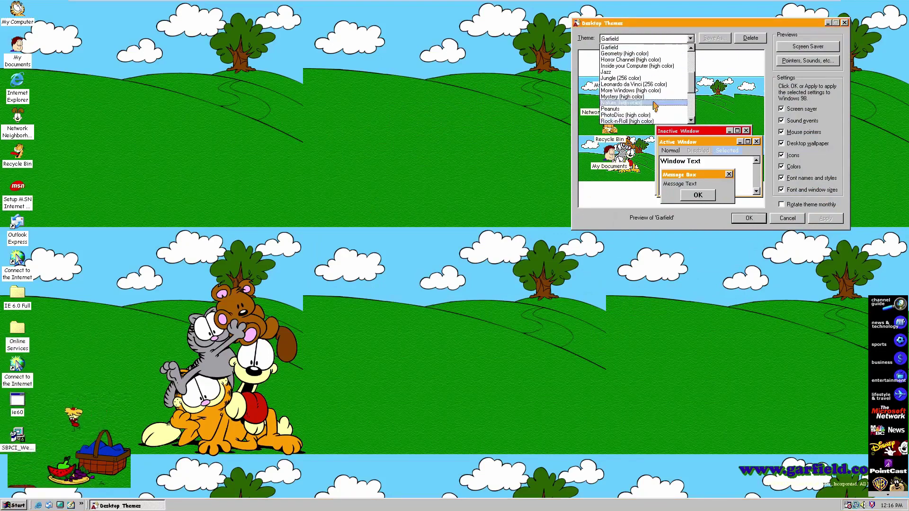
scroll(660, 99, down, 3)
scroll(659, 90, down, 2)
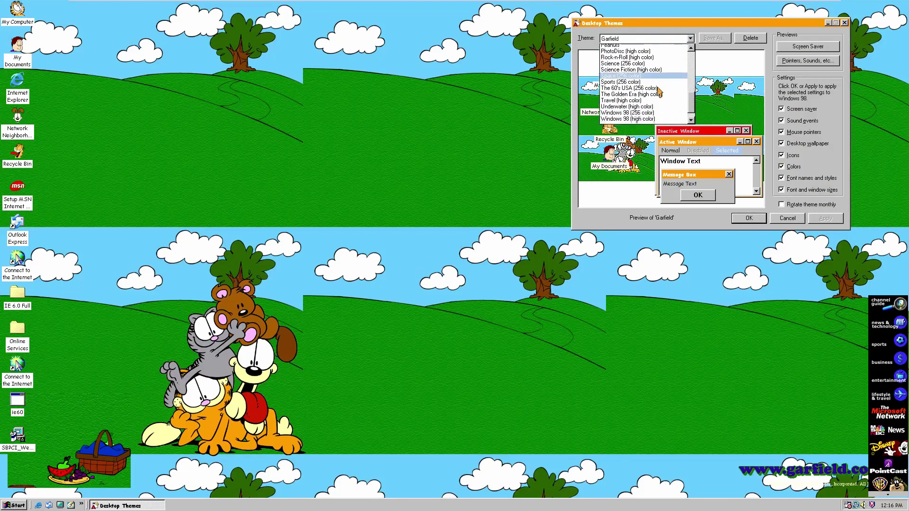
scroll(656, 110, up, 7)
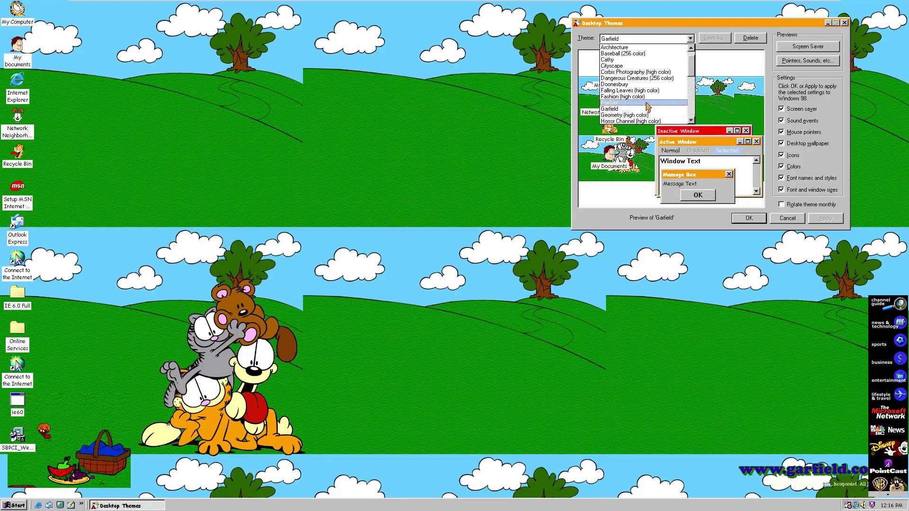
click(650, 103)
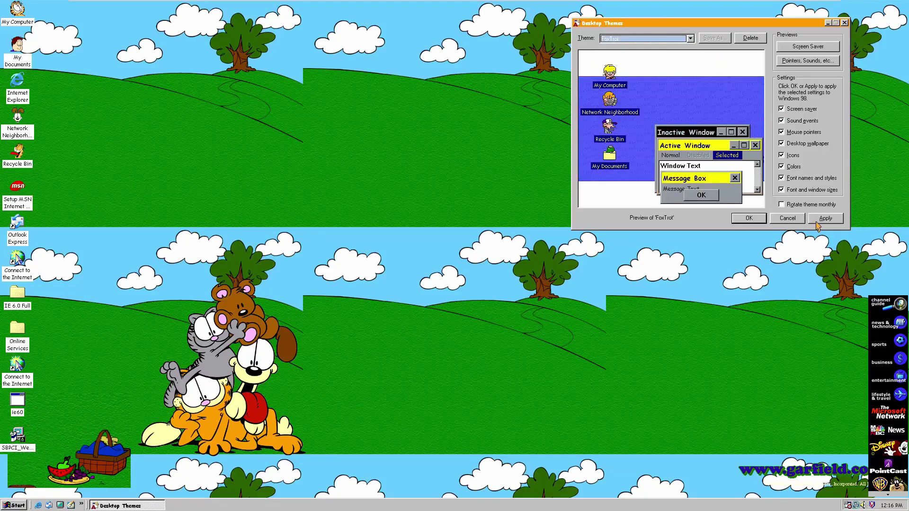
Apply FoxTrot and drag the Channel Bar from the bottom right to the top right.
click(824, 218)
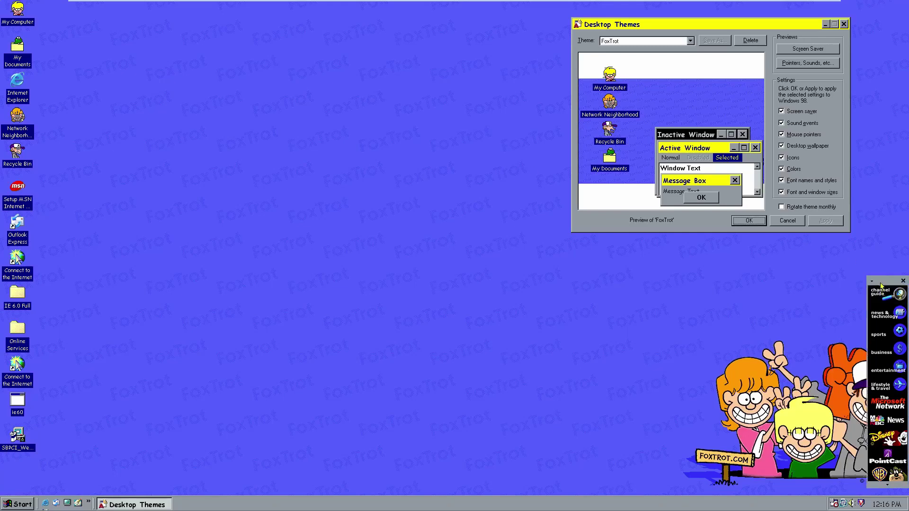
drag(881, 289, 876, 76)
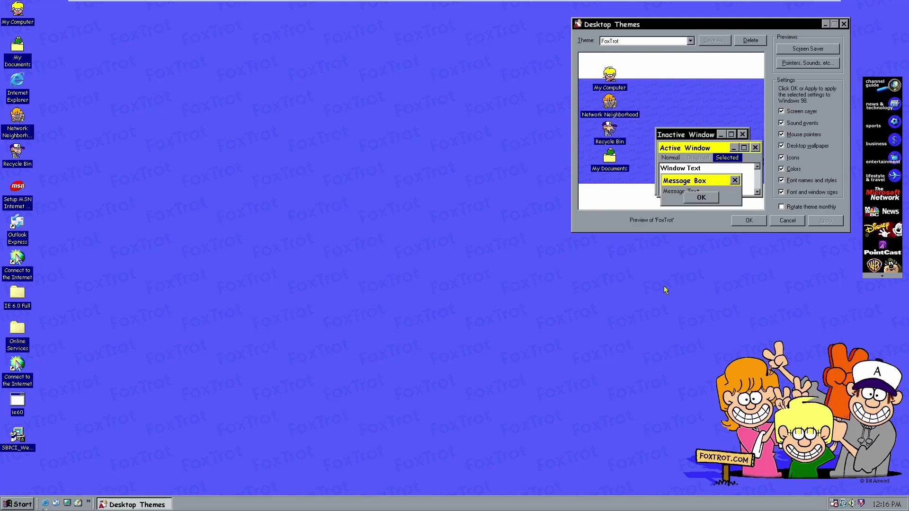
drag(682, 287, 908, 493)
Switch back to Windows 98 (high color) and close Desktop Themes with OK.
click(691, 41)
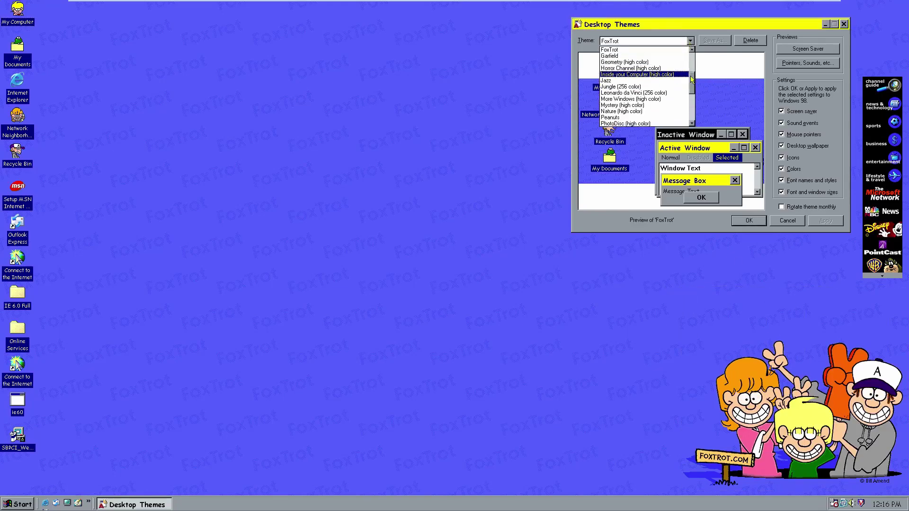
drag(691, 79, 691, 116)
click(634, 101)
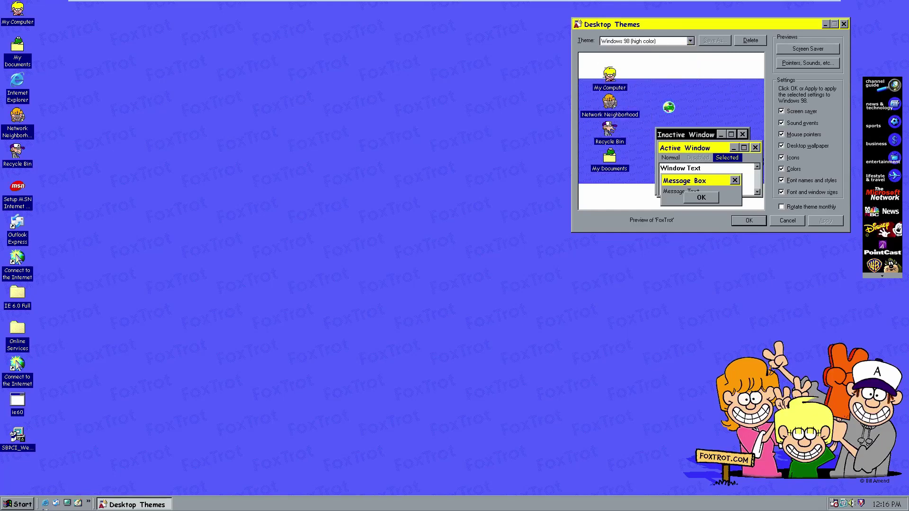
click(738, 220)
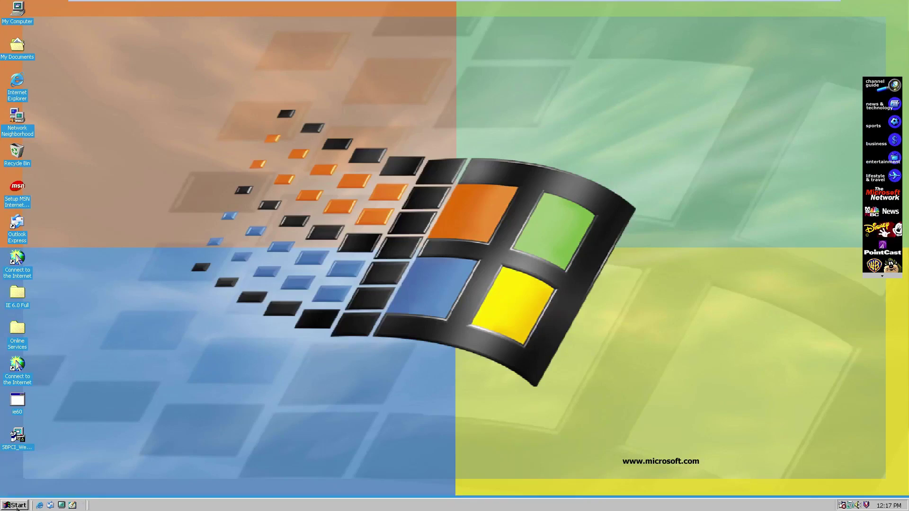
click(16, 504)
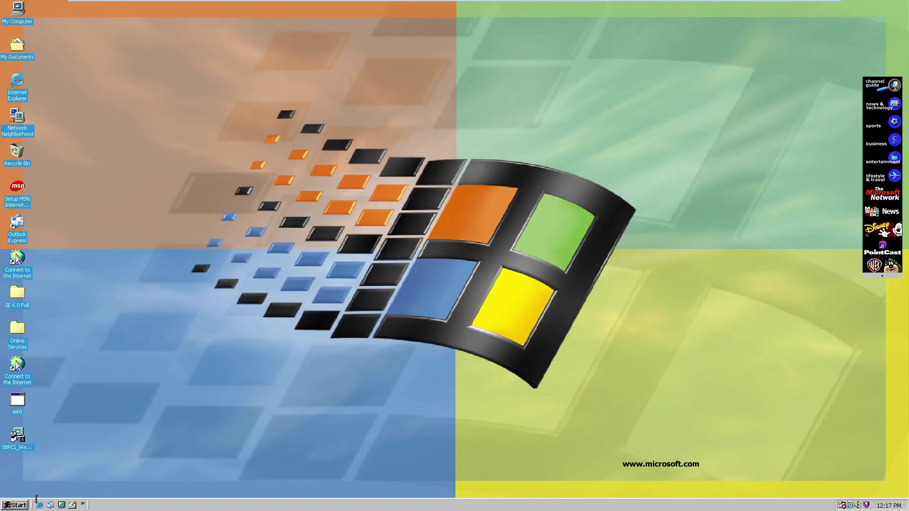
Launch the Organic Art screen saver from the Microsoft Plus! 98 Start menu folder and preview it full screen.
click(18, 505)
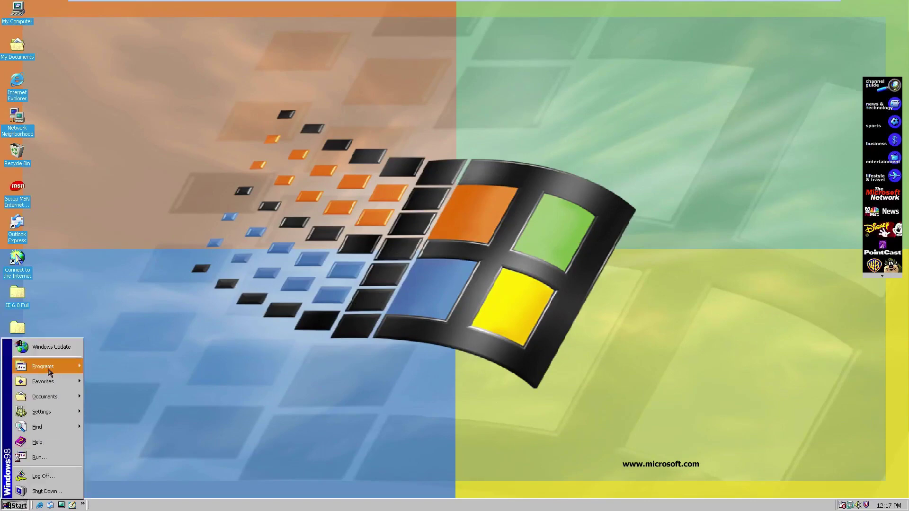
mouse_move(57, 374)
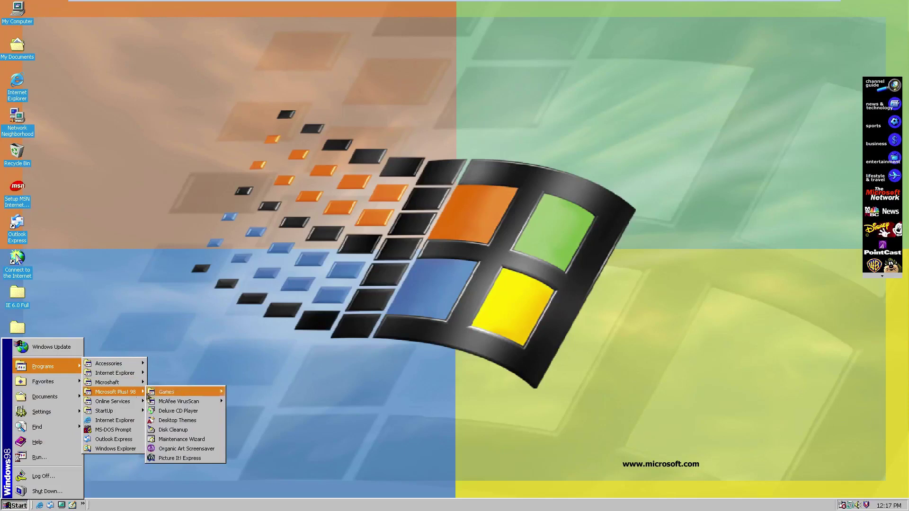
click(201, 449)
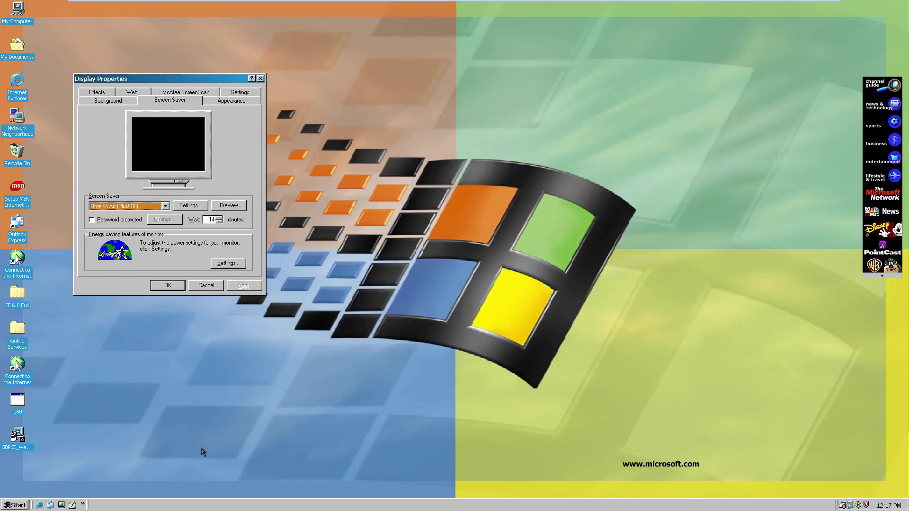
click(238, 210)
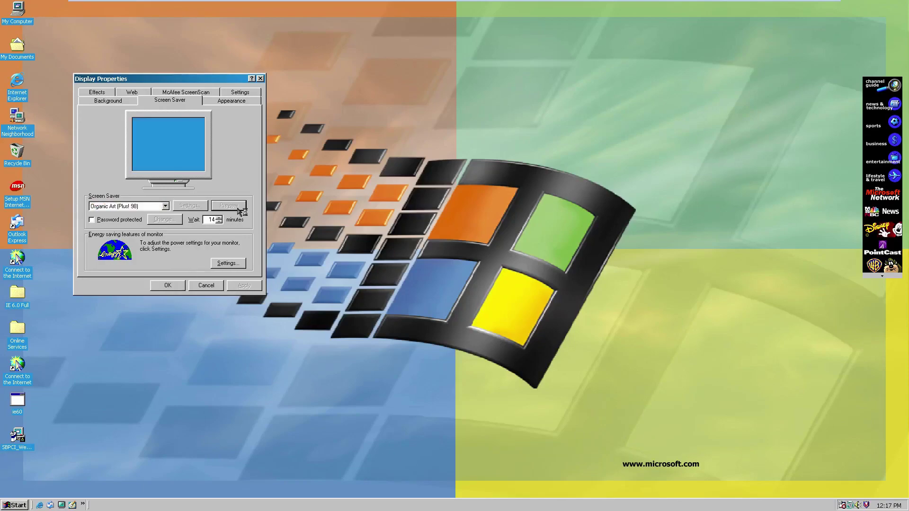
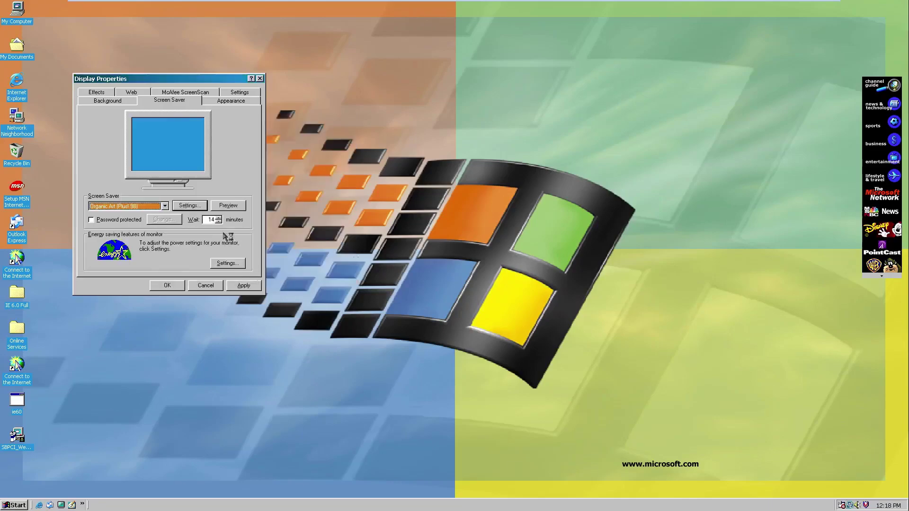
Preview Organic Art, then enable Ignore Mouse Movements in its settings.
click(228, 206)
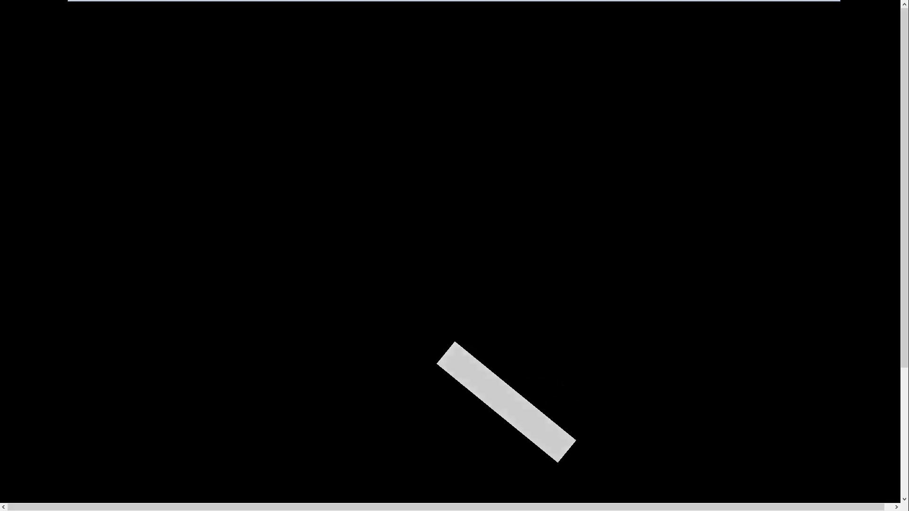
mouse_move(454, 345)
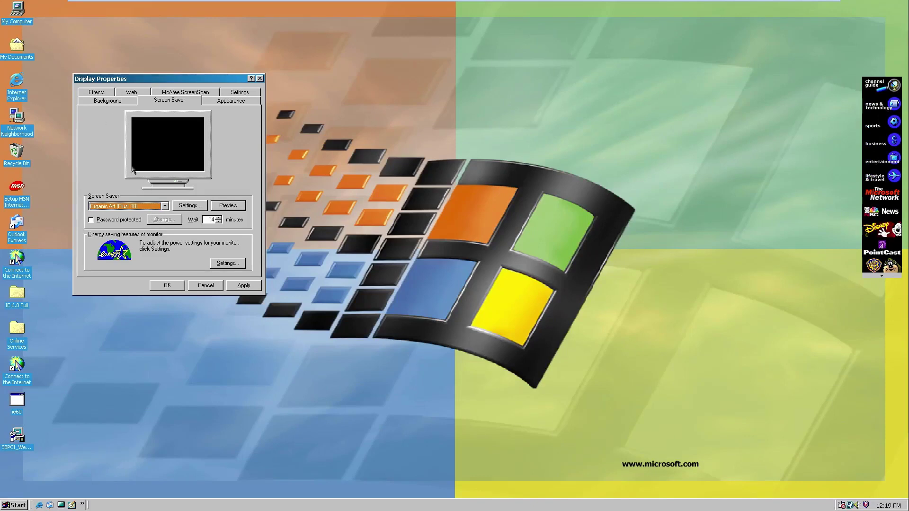
click(175, 208)
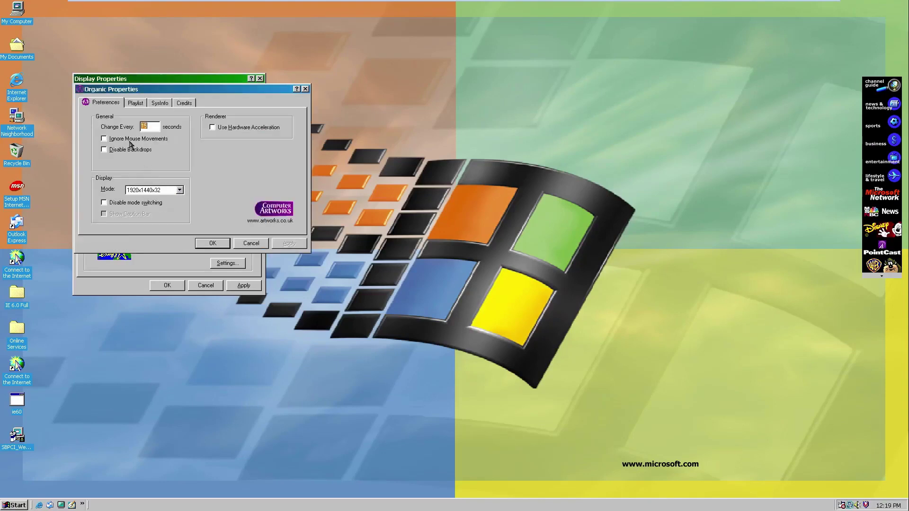
click(131, 140)
click(130, 142)
Switch Organic Art to the 1600x1200x32 display mode and preview the result.
click(160, 192)
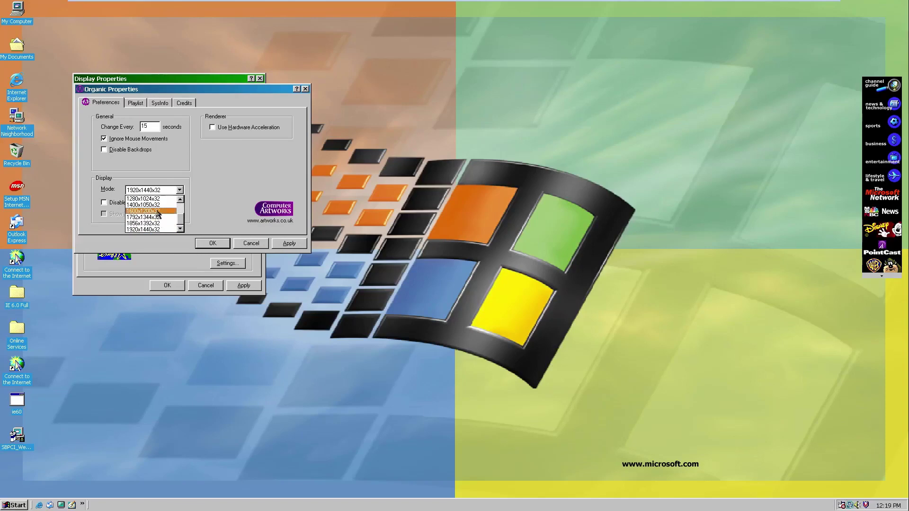
click(158, 212)
click(288, 243)
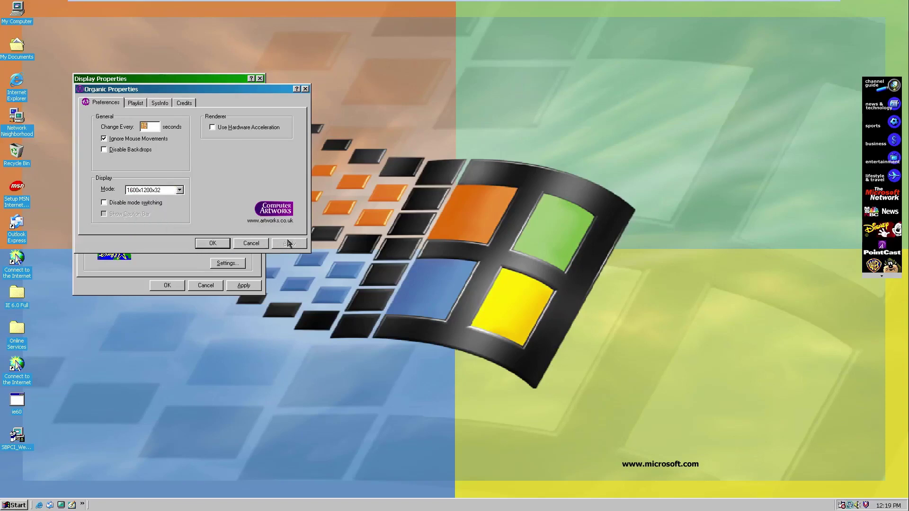
click(225, 246)
click(230, 206)
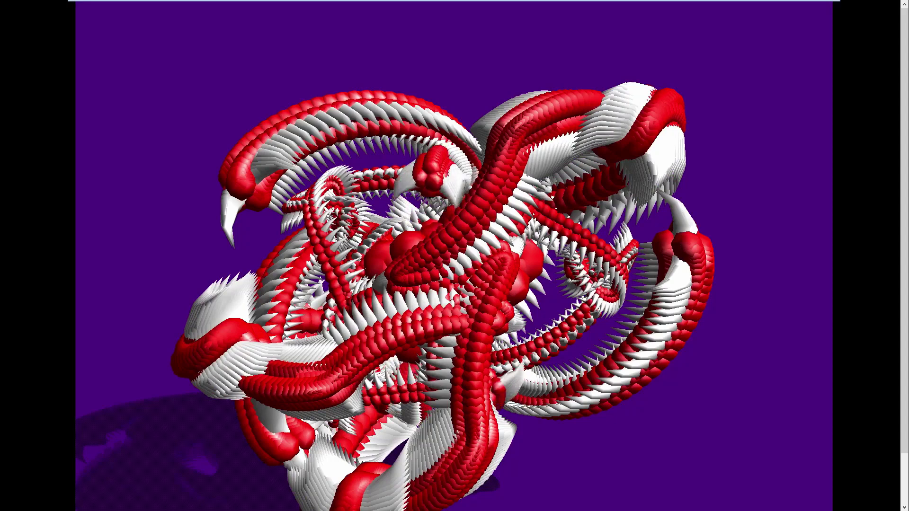
mouse_move(432, 155)
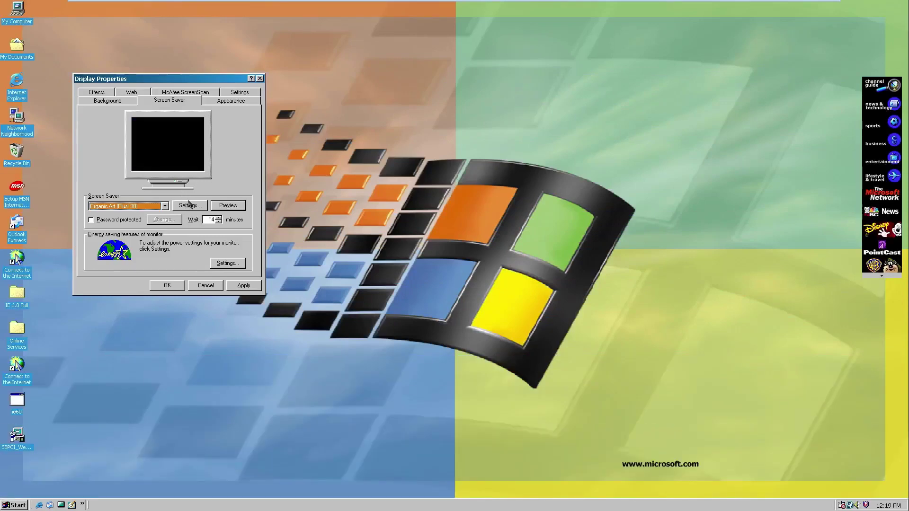
Turn on Organic Art hardware acceleration and preview the screen saver.
click(189, 205)
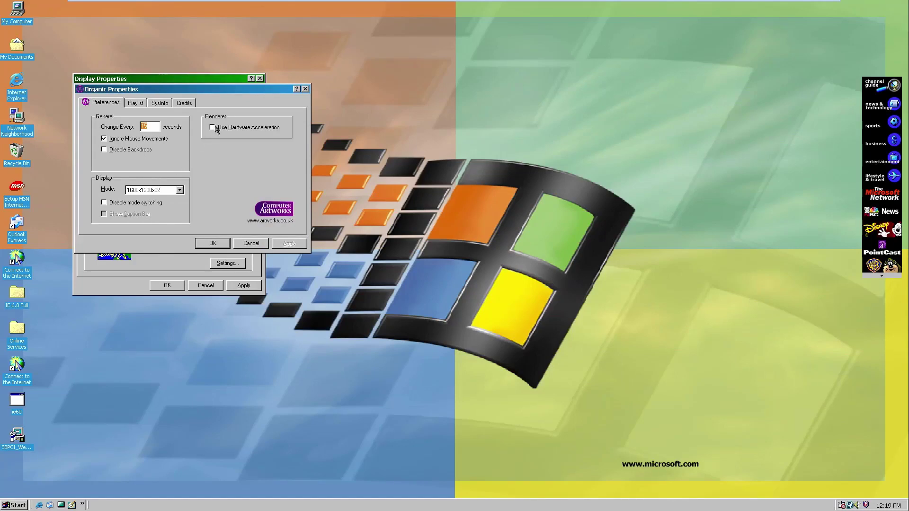
click(214, 128)
click(287, 242)
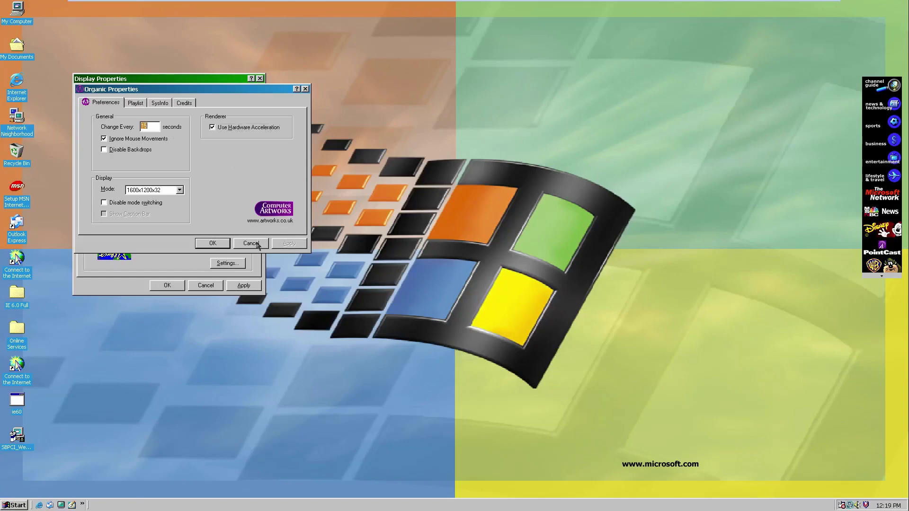
click(217, 242)
click(229, 206)
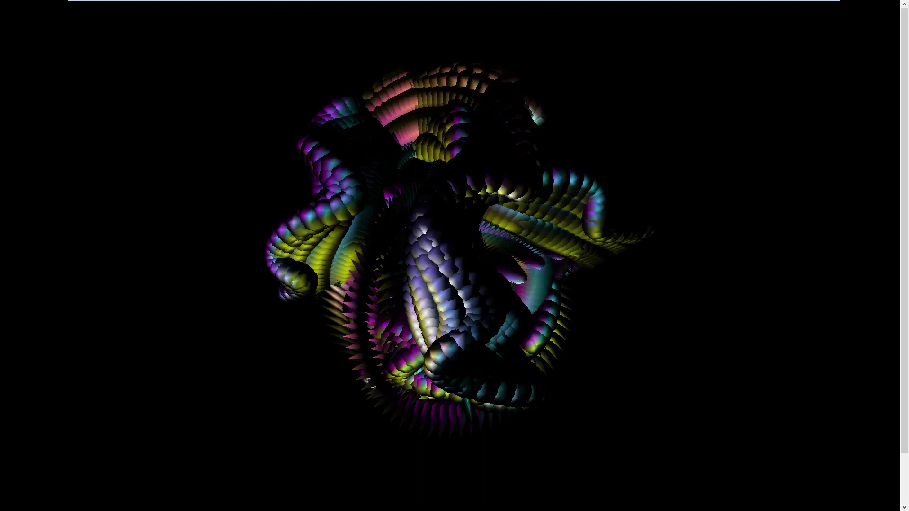
mouse_move(475, 446)
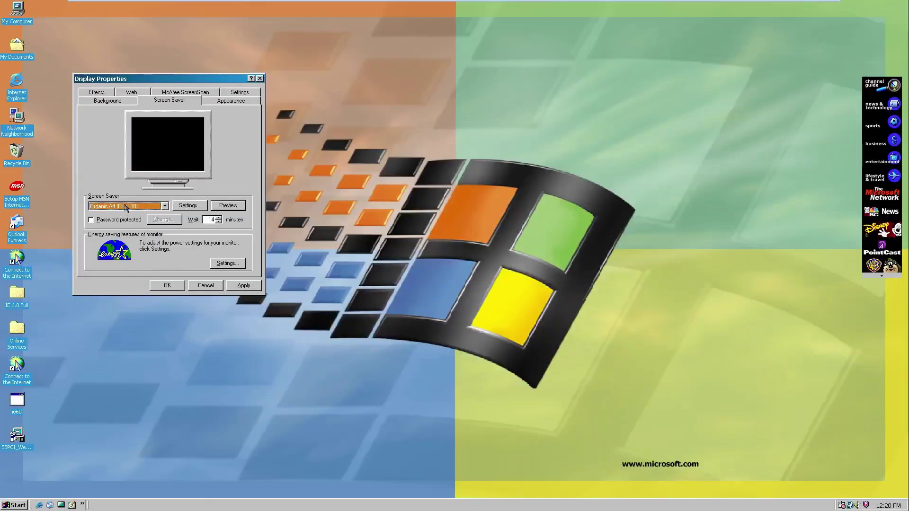
Turn hardware acceleration back off, select the 15-second change interval, and preview again.
click(189, 209)
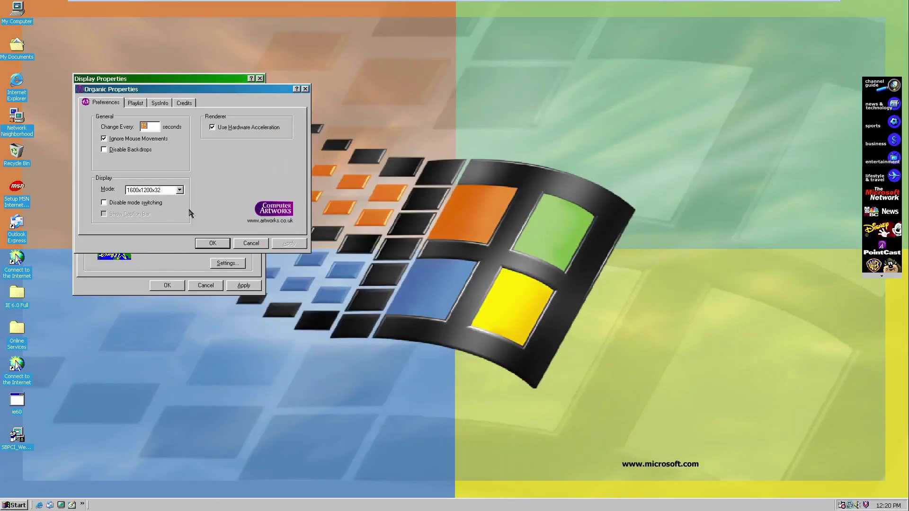
click(220, 127)
click(156, 125)
double_click(158, 127)
click(213, 243)
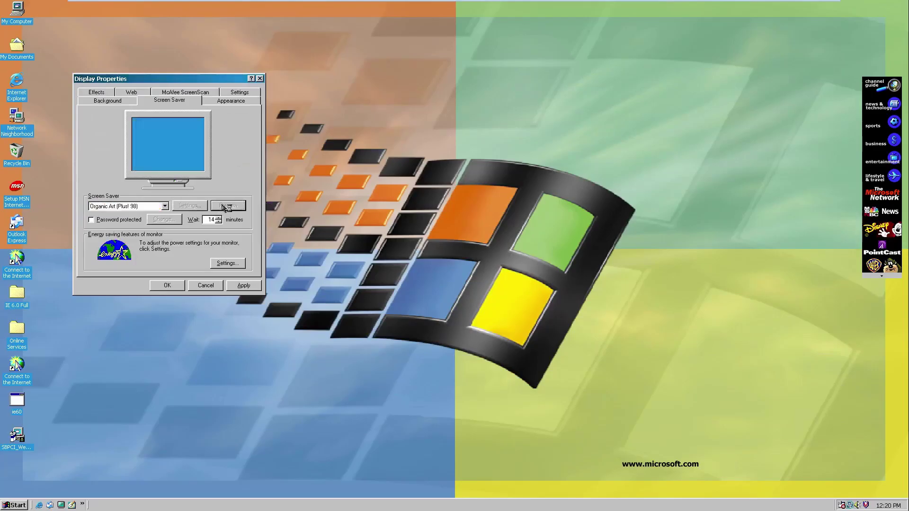
click(227, 206)
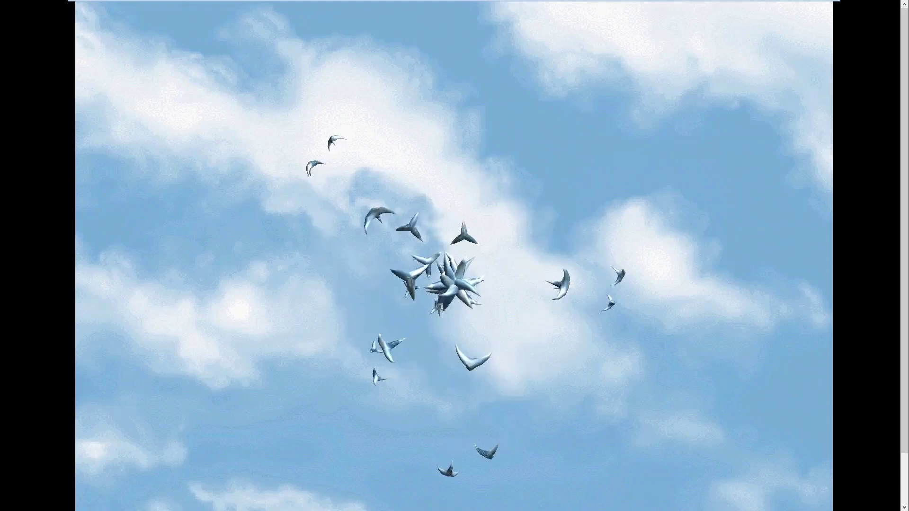
mouse_move(465, 321)
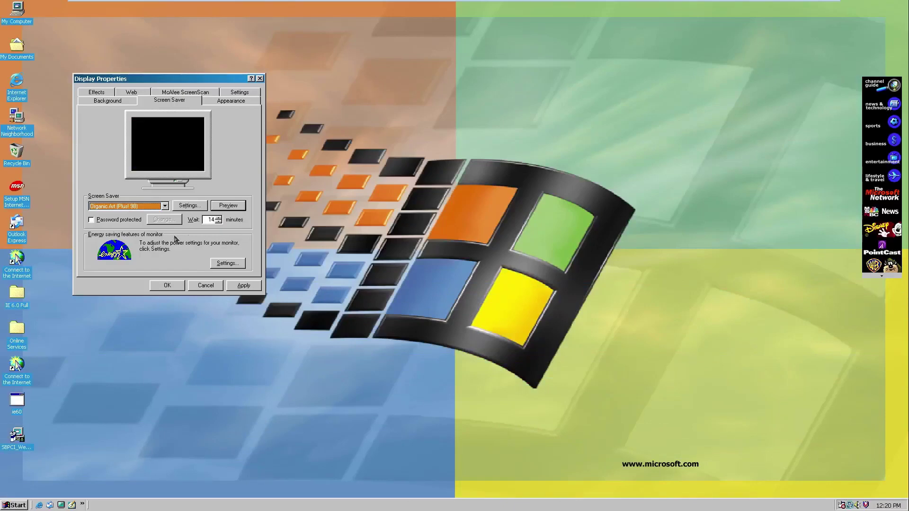
Cancel Display Properties and launch the Maintenance Wizard from the Microsoft Plus! 98 programs menu.
click(206, 285)
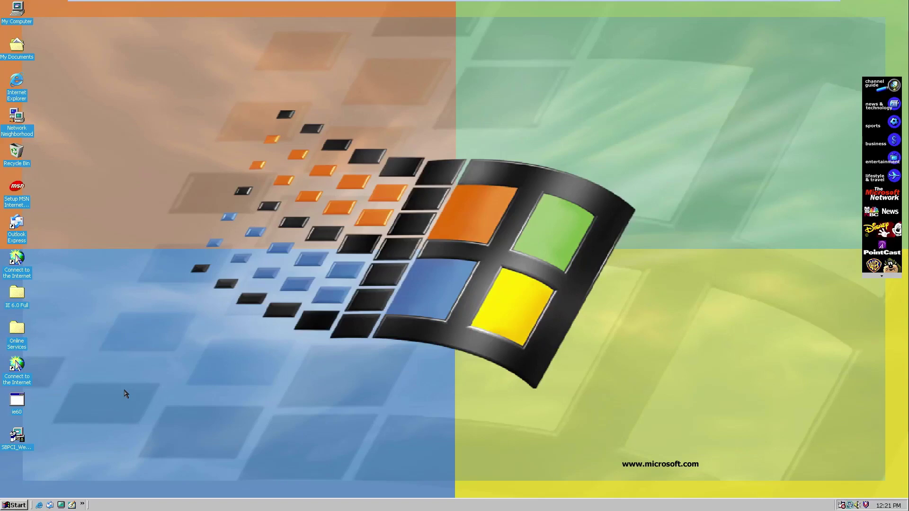
click(16, 506)
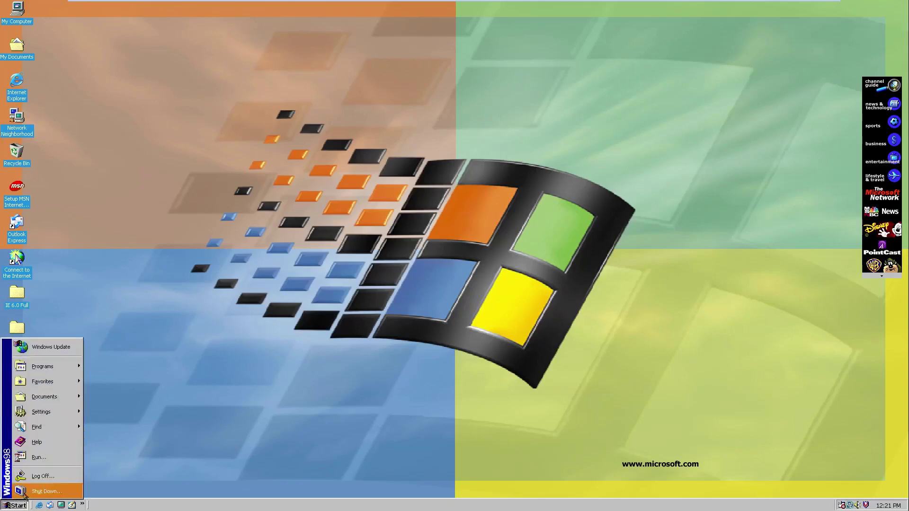
mouse_move(51, 368)
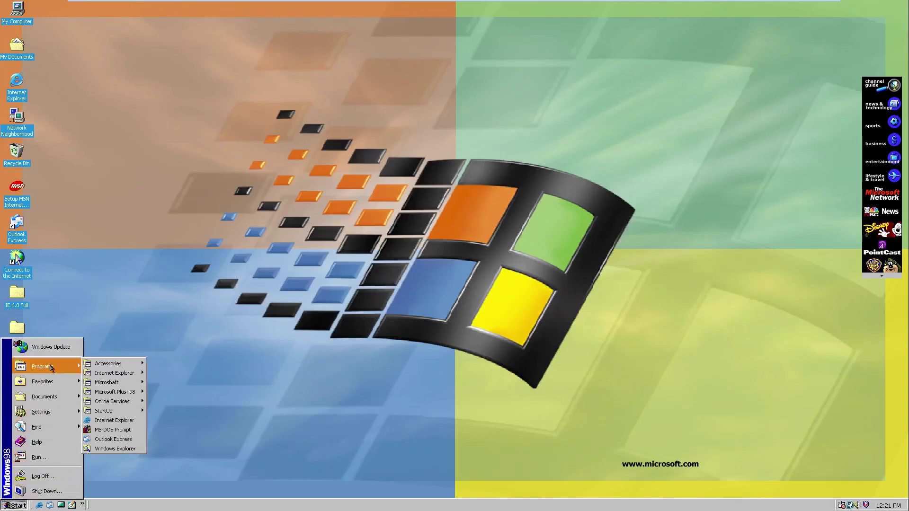
mouse_move(137, 394)
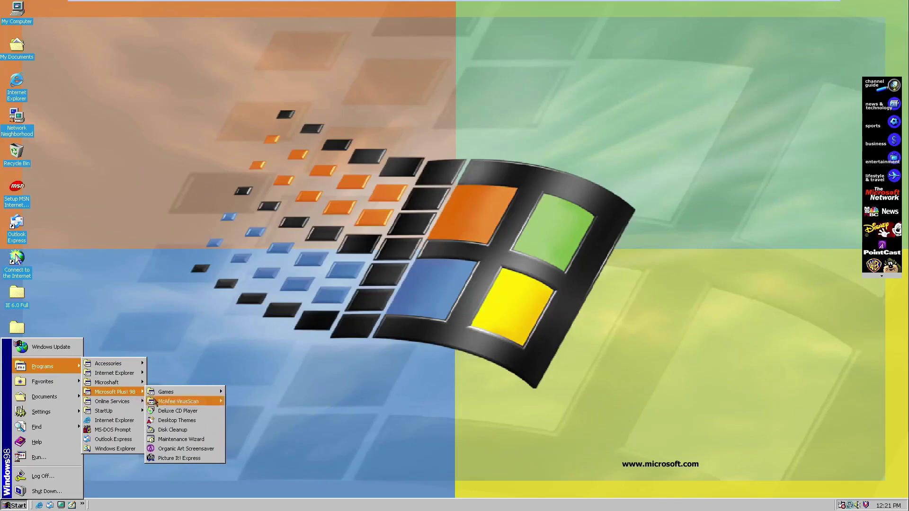
click(197, 441)
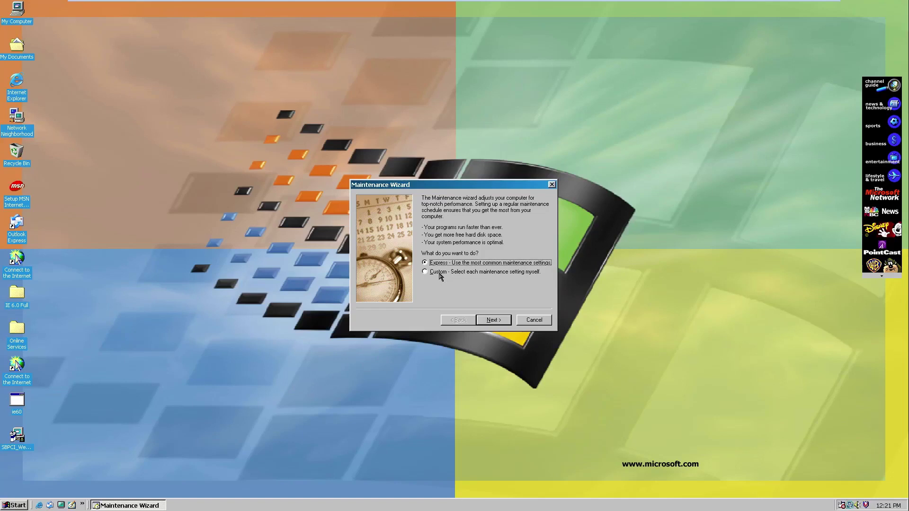
Choose Custom maintenance and accept the defaults for the night schedule, Start menu cleanup, virus scan, defrag, ScanDisk and file cleanup.
click(438, 273)
click(491, 321)
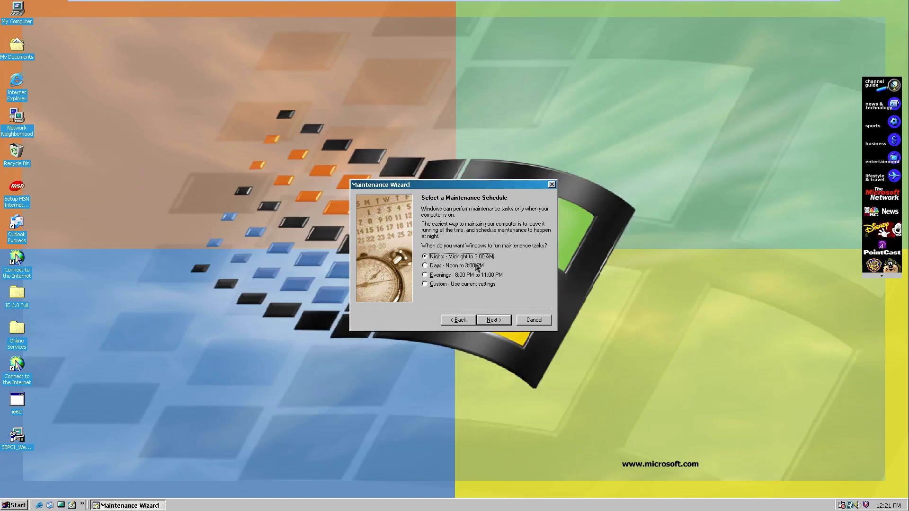
click(496, 320)
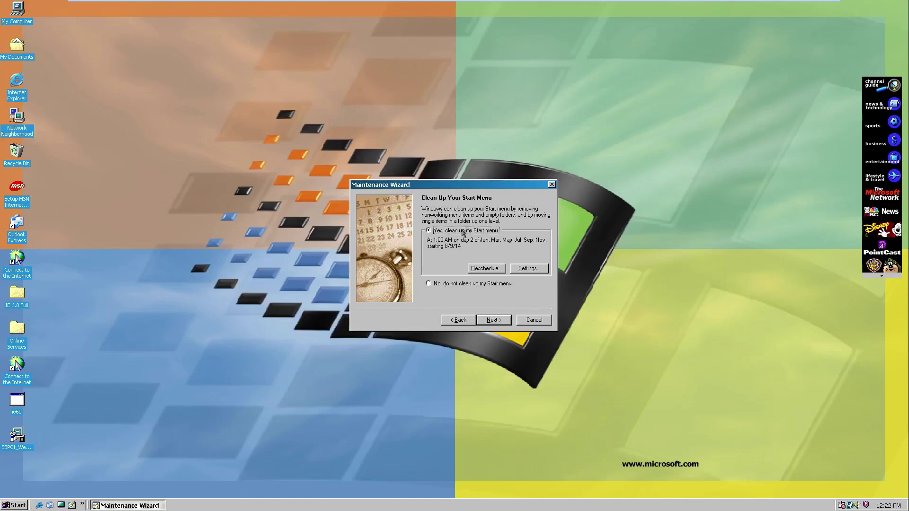
click(501, 320)
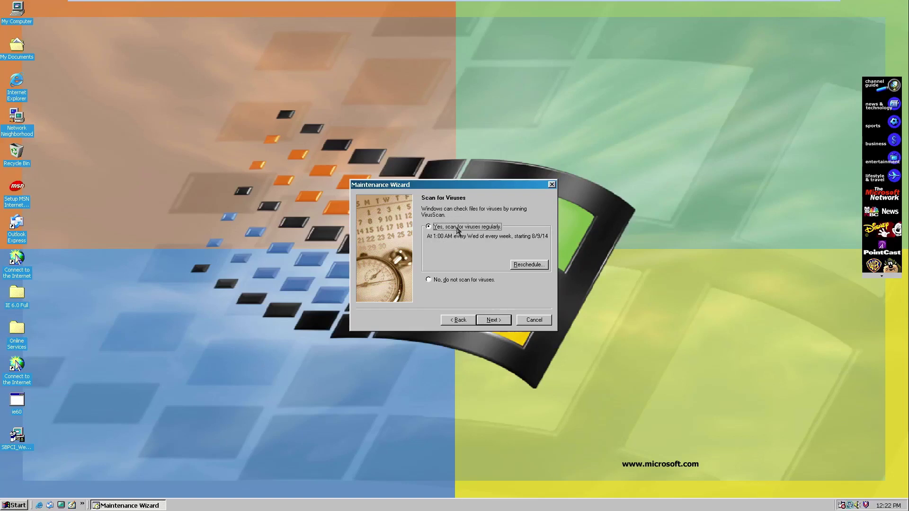
click(495, 323)
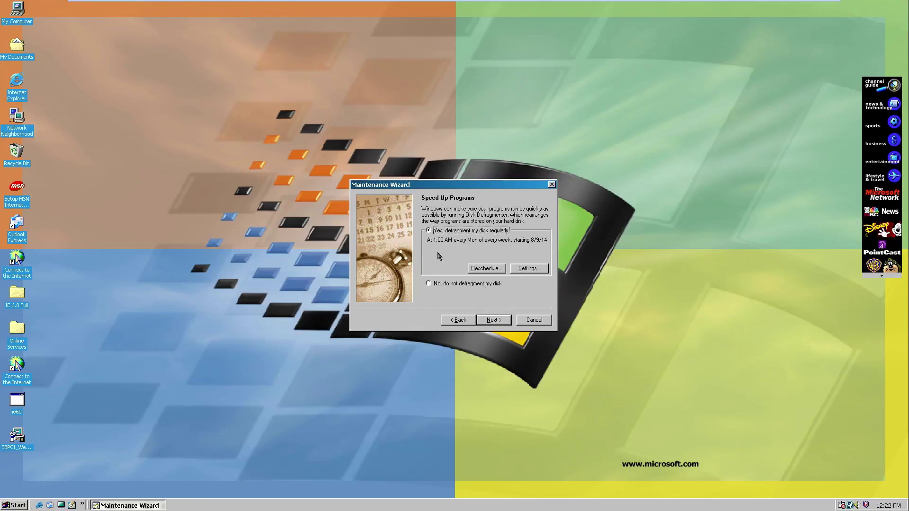
click(490, 320)
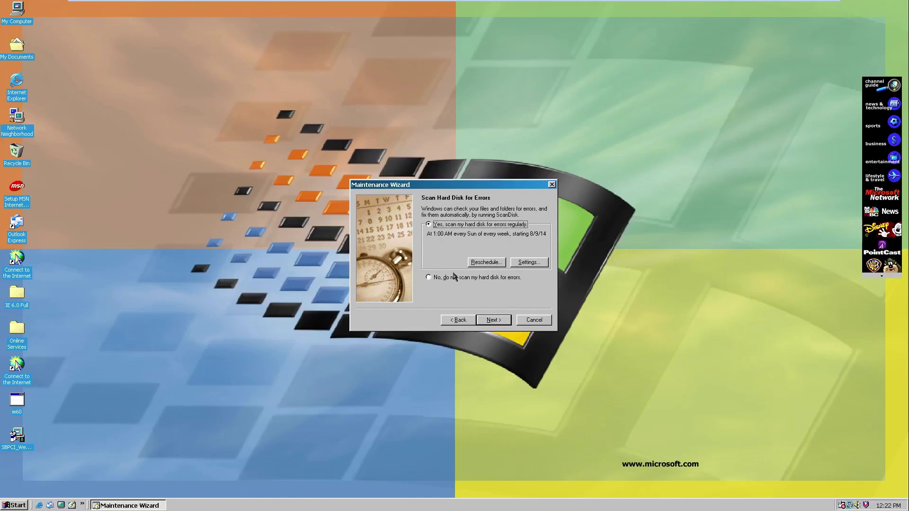
click(483, 320)
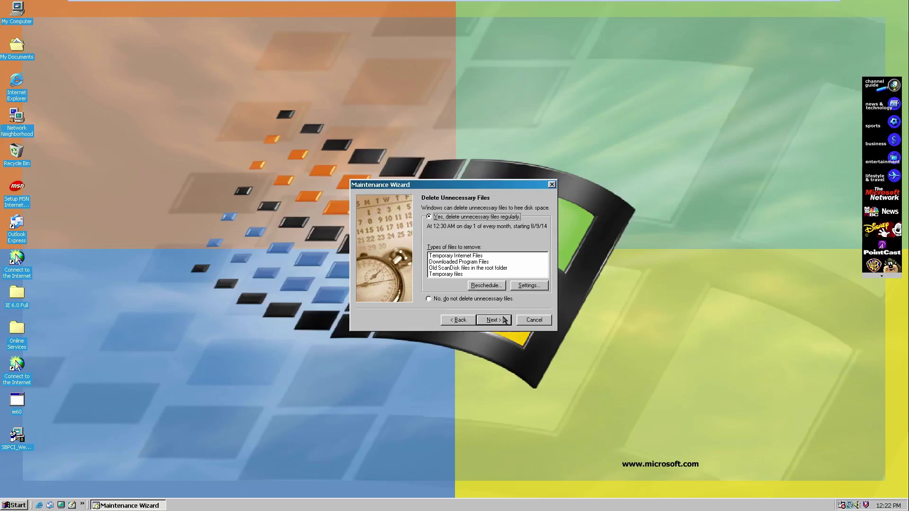
click(502, 321)
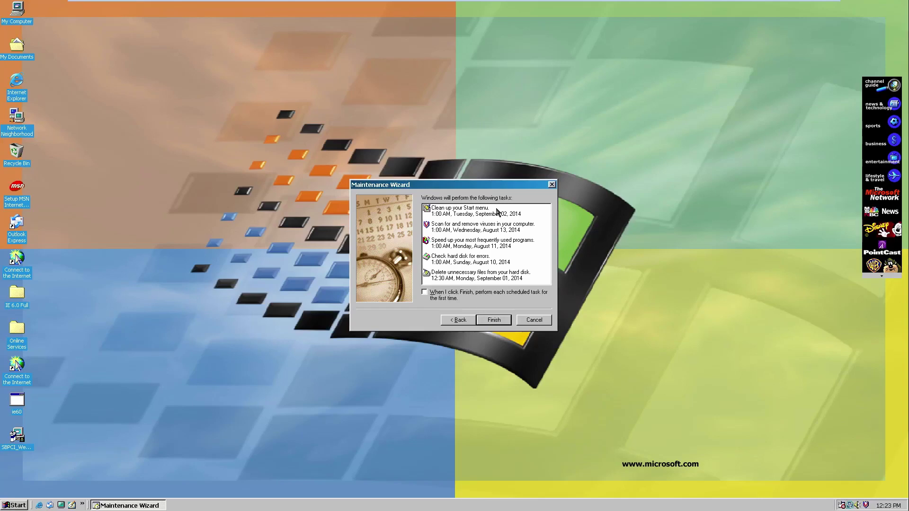
Finish the Maintenance Wizard and choose Remind me for the FAT32 conversion.
click(492, 322)
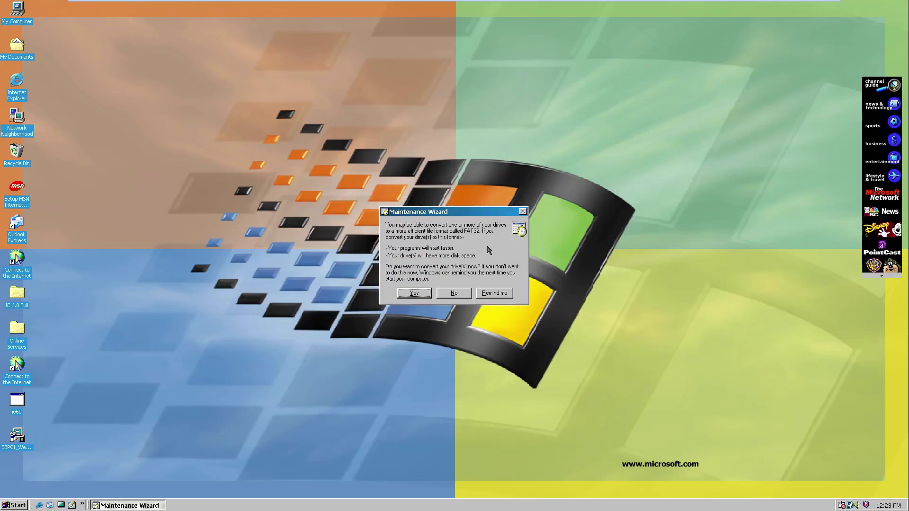
click(493, 293)
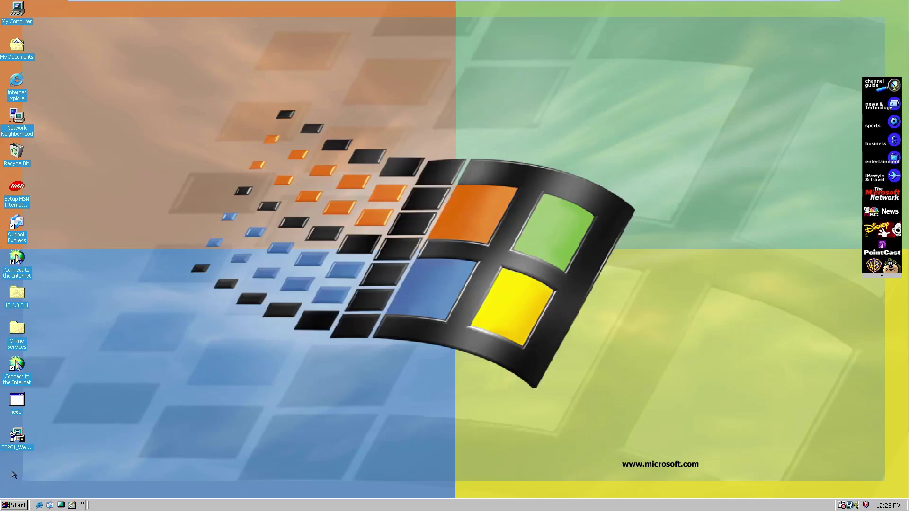
Launch Disk Cleanup from the Microsoft Plus! 98 menu and confirm drive C:.
click(14, 506)
mouse_move(78, 368)
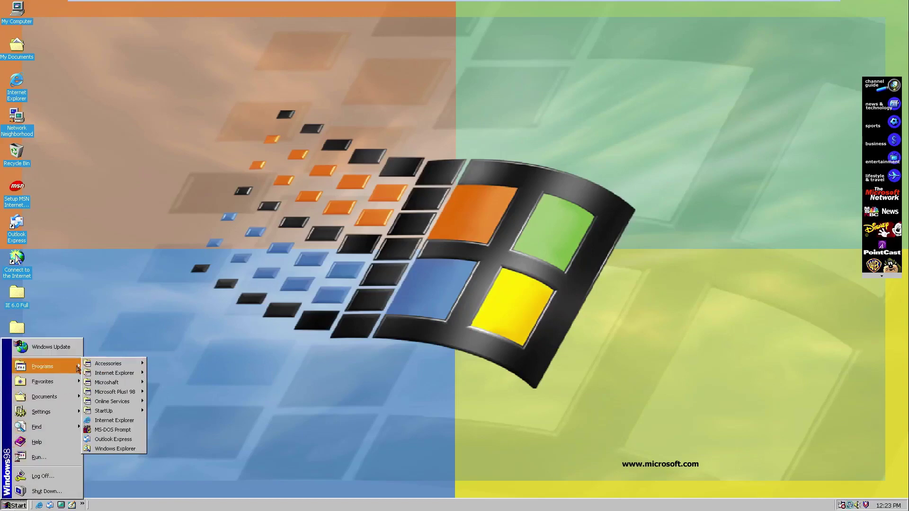
mouse_move(126, 392)
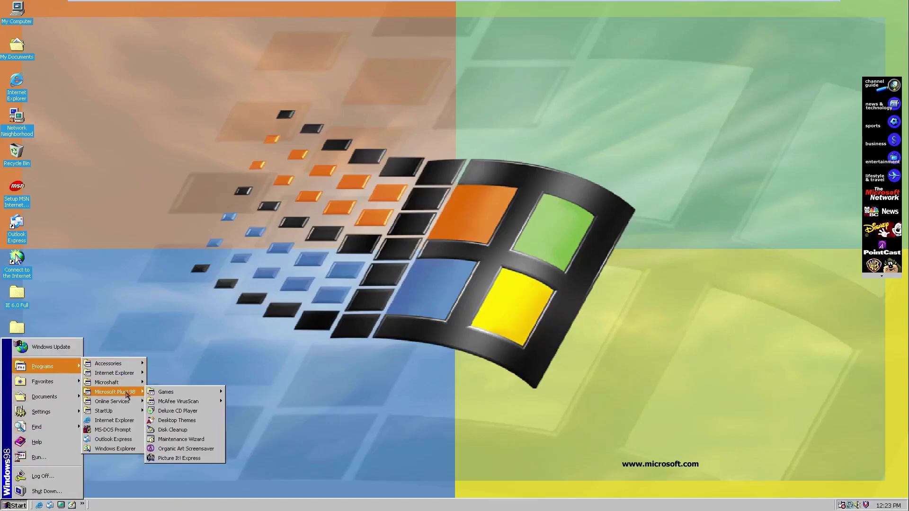
click(211, 430)
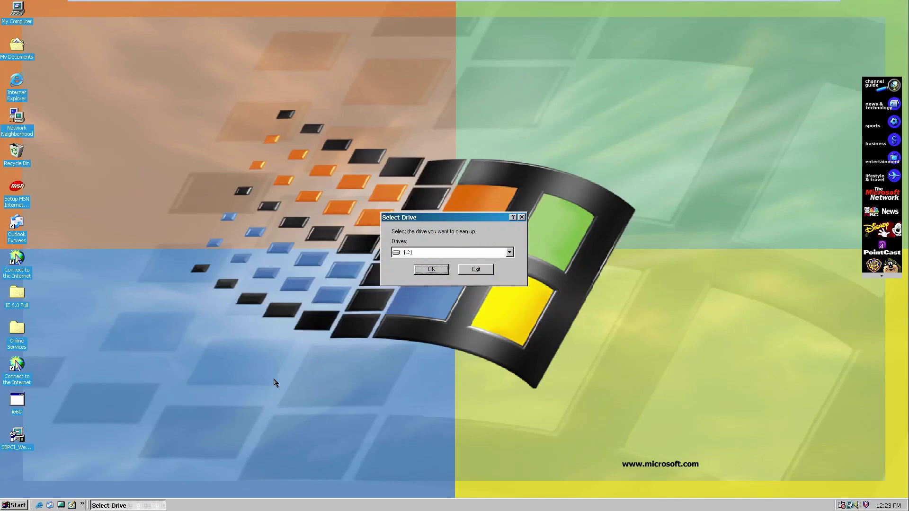
click(431, 270)
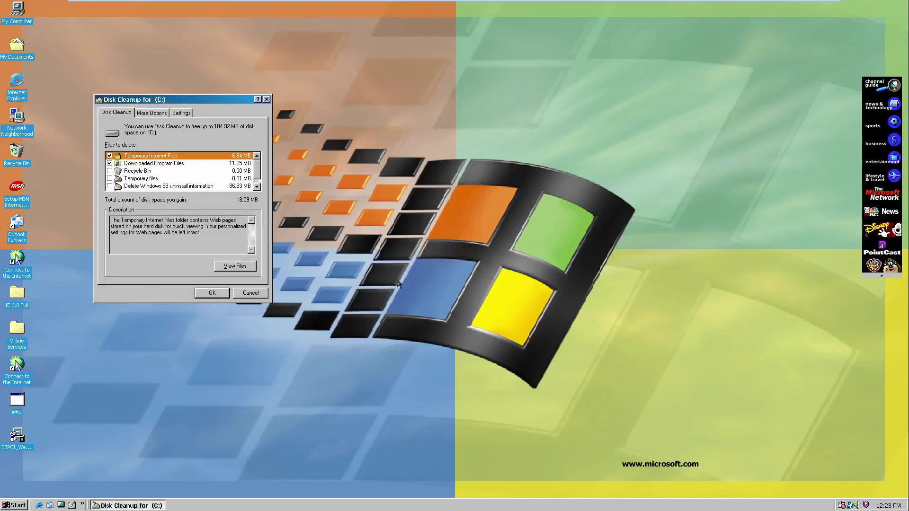
Check Recycle Bin, Temporary files, Windows 98 uninstall information and Non-Critical files for cleanup.
drag(202, 100, 330, 127)
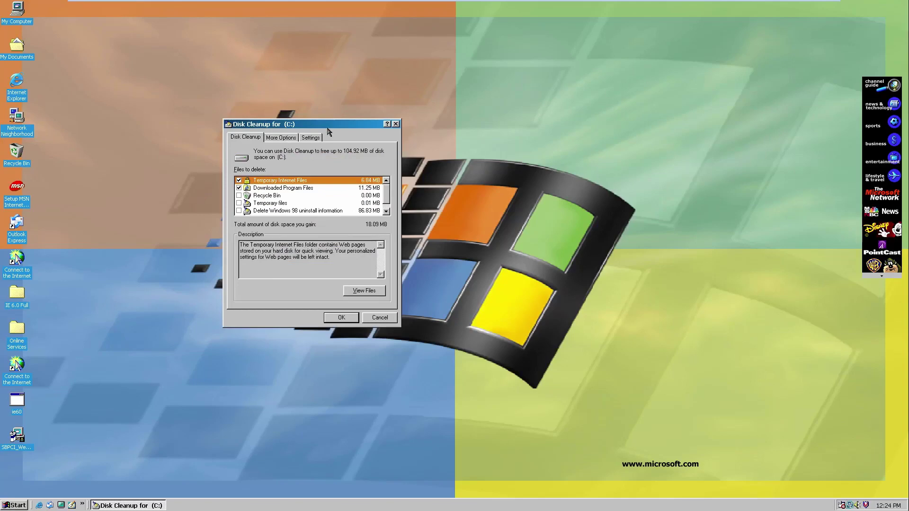
click(239, 195)
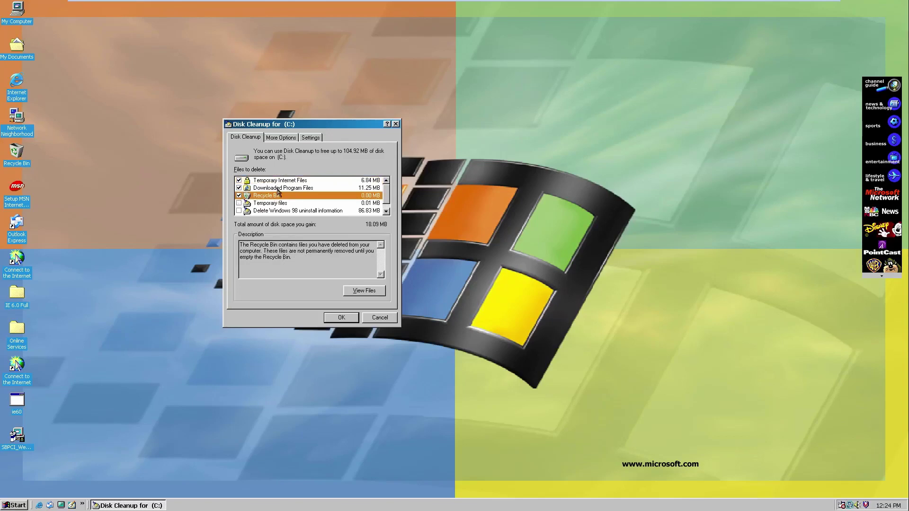
click(239, 203)
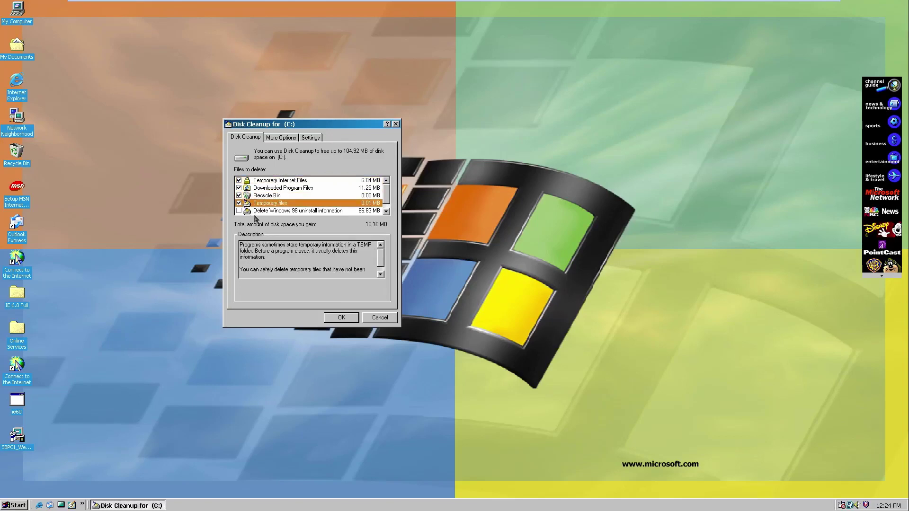
click(240, 210)
click(386, 211)
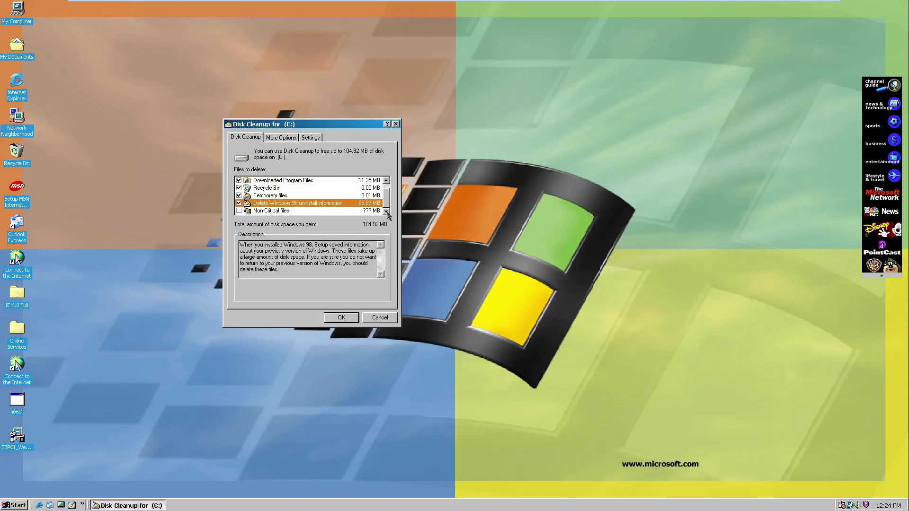
click(250, 211)
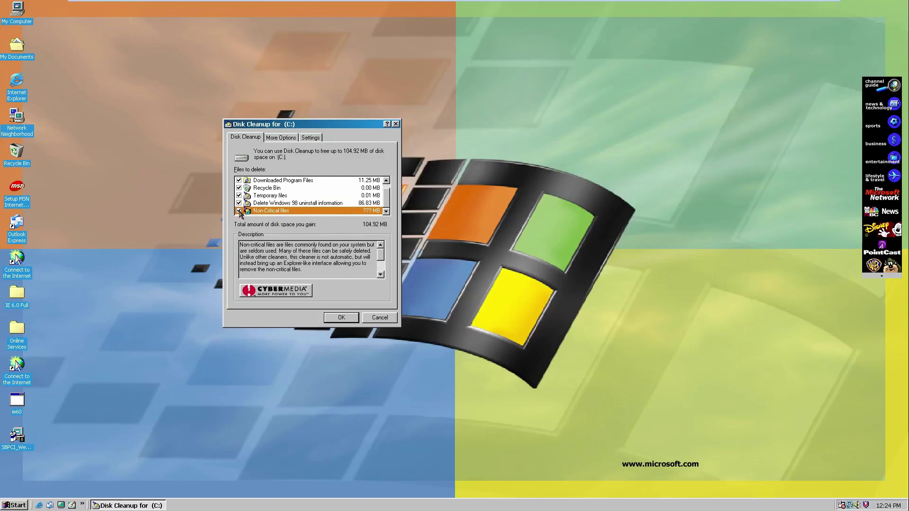
click(239, 211)
Uncheck every category except Non-Critical files, then run the cleanup and confirm deletion.
click(239, 203)
click(239, 195)
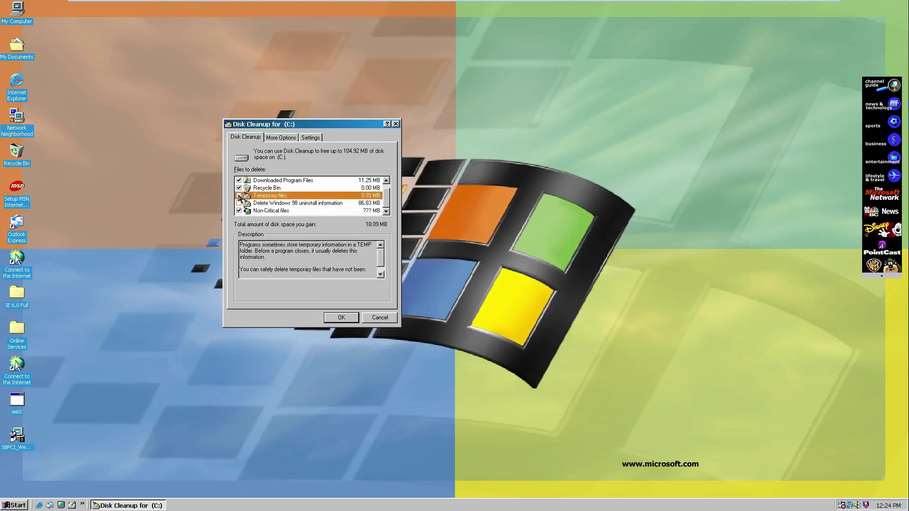
click(239, 188)
scroll(239, 188, up, 1)
click(239, 180)
scroll(256, 199, down, 1)
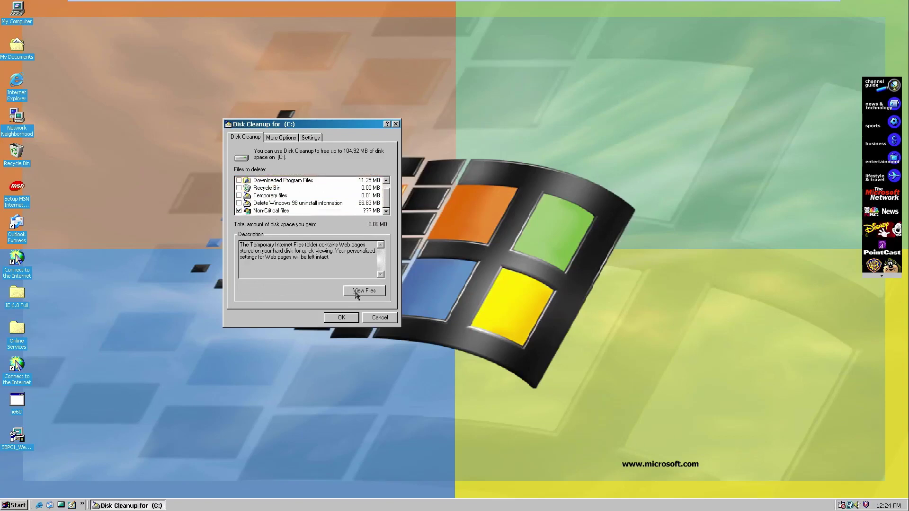
click(294, 212)
click(348, 320)
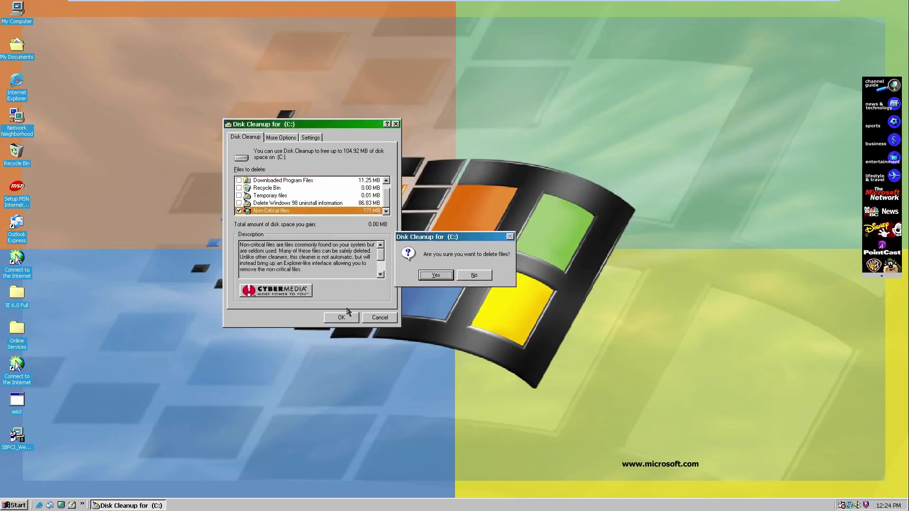
click(436, 277)
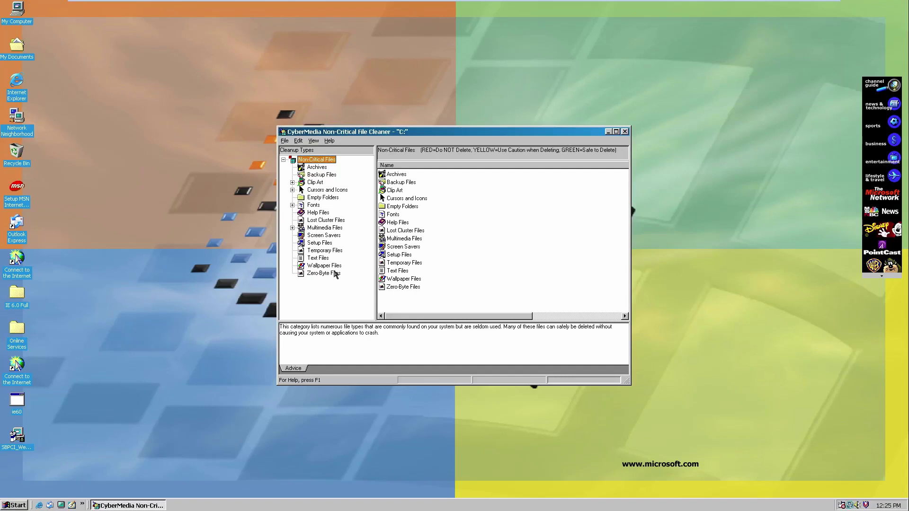
Review the Archives files with a widened Name column, then list the Setup Files category.
click(321, 168)
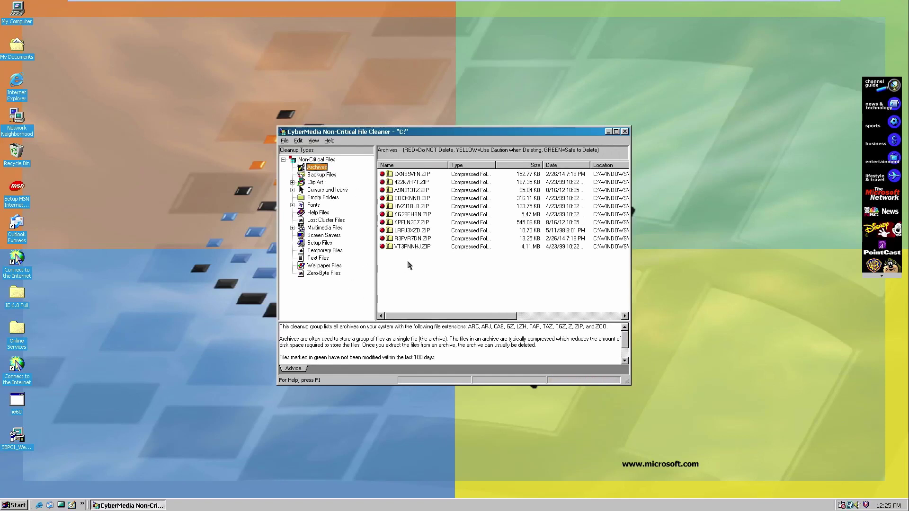
double_click(448, 164)
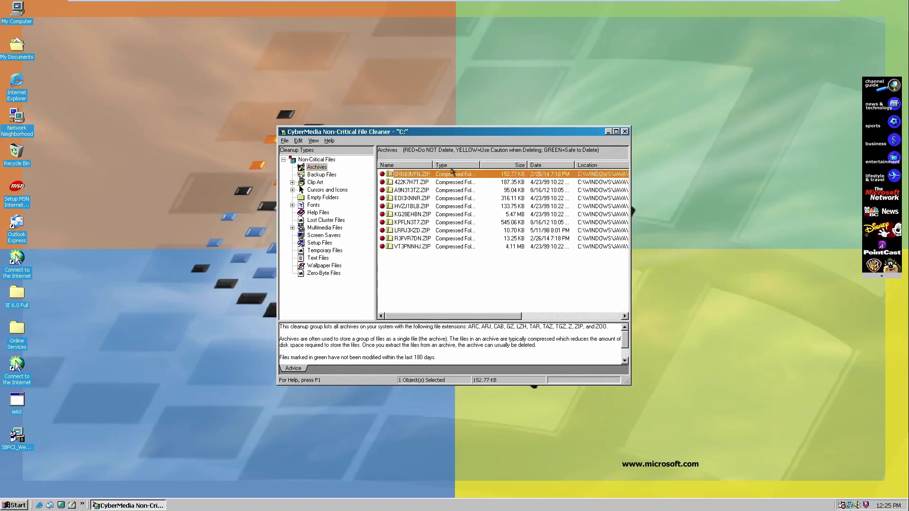
mouse_move(503, 316)
mouse_down()
mouse_move(544, 320)
mouse_move(455, 314)
mouse_move(518, 314)
mouse_up()
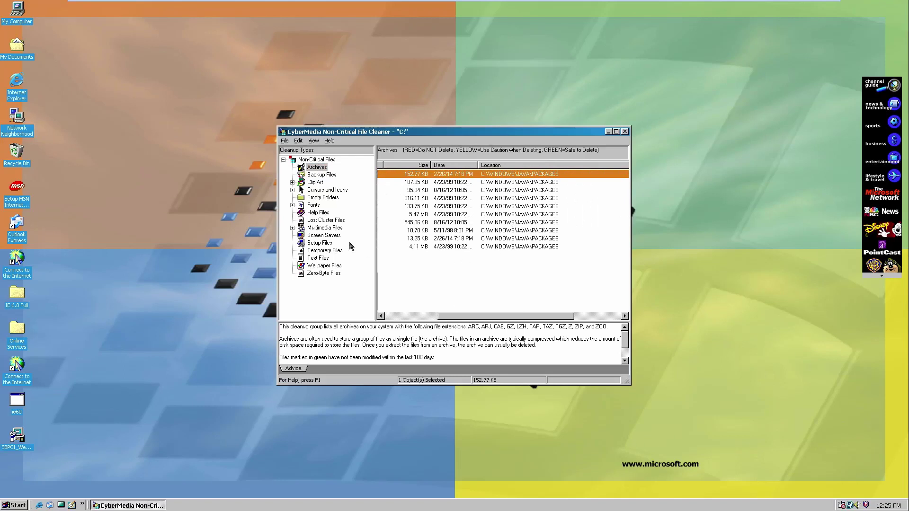
click(320, 243)
drag(431, 316, 401, 248)
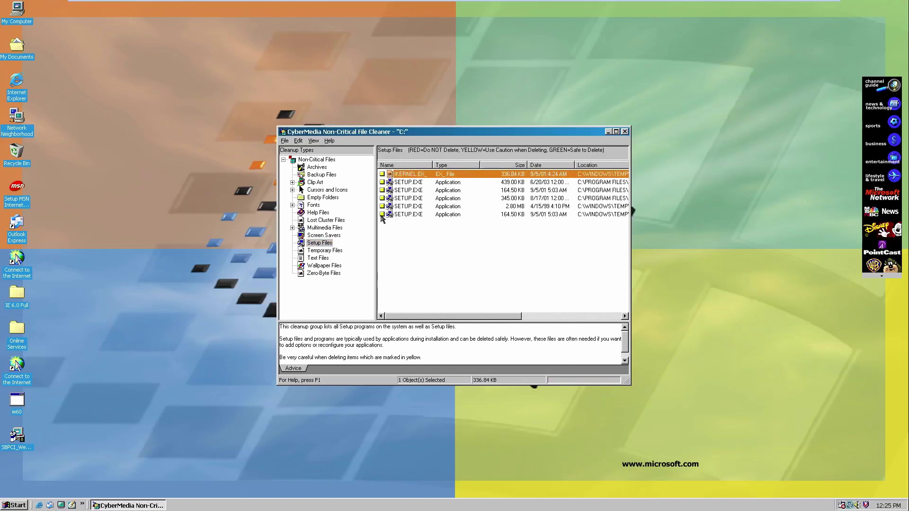
Delete the two SETUP.EXE files in TEMP folders, confirming Yes and Yes to All, then close the cleaner.
click(396, 214)
click(397, 207)
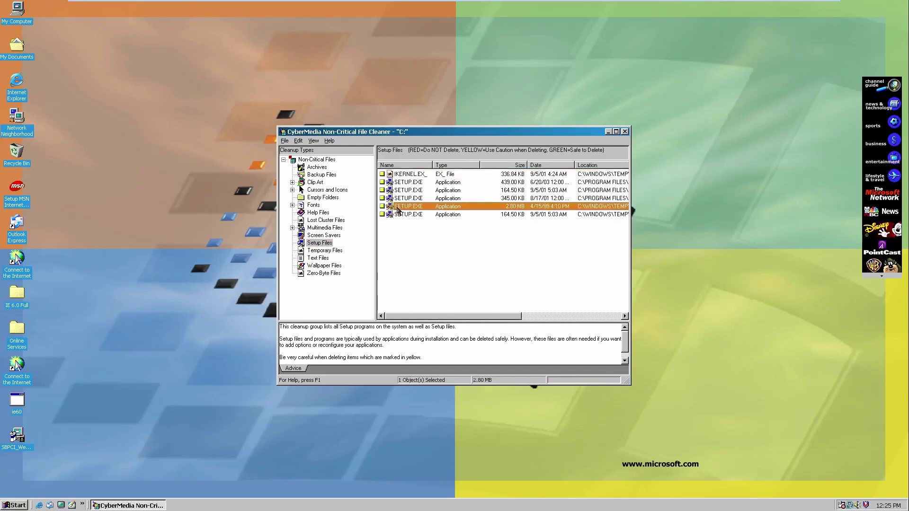
shift+click(397, 215)
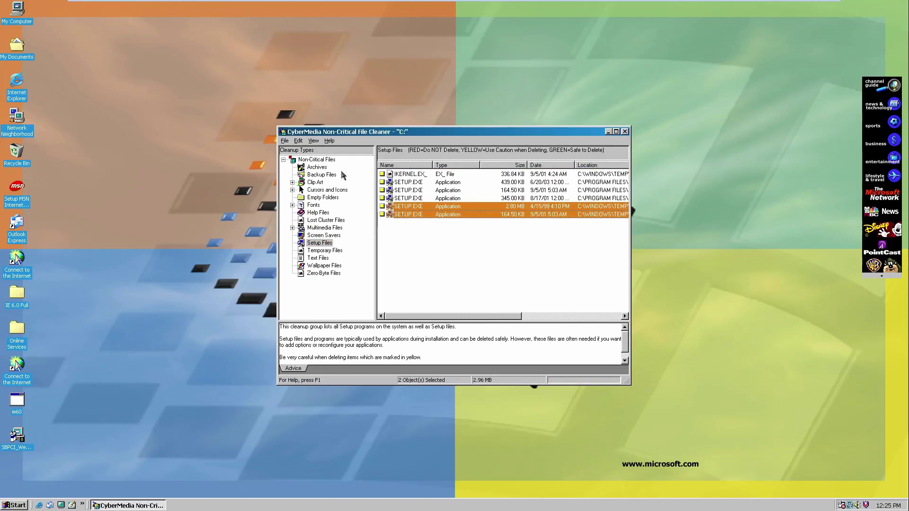
click(285, 141)
click(286, 141)
click(286, 141)
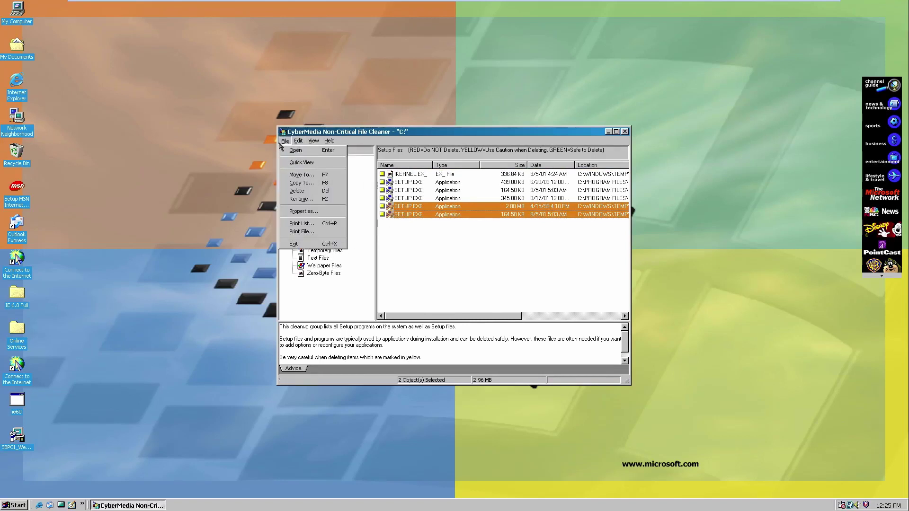
click(322, 192)
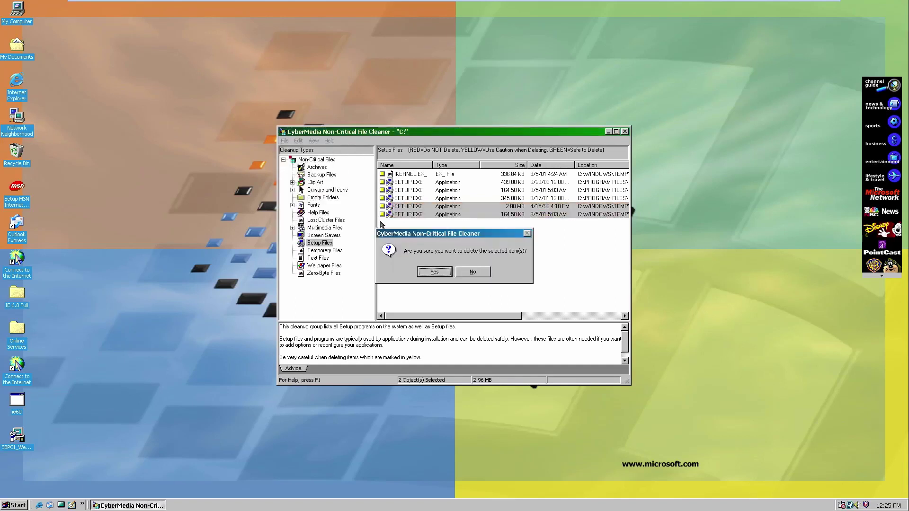
click(435, 271)
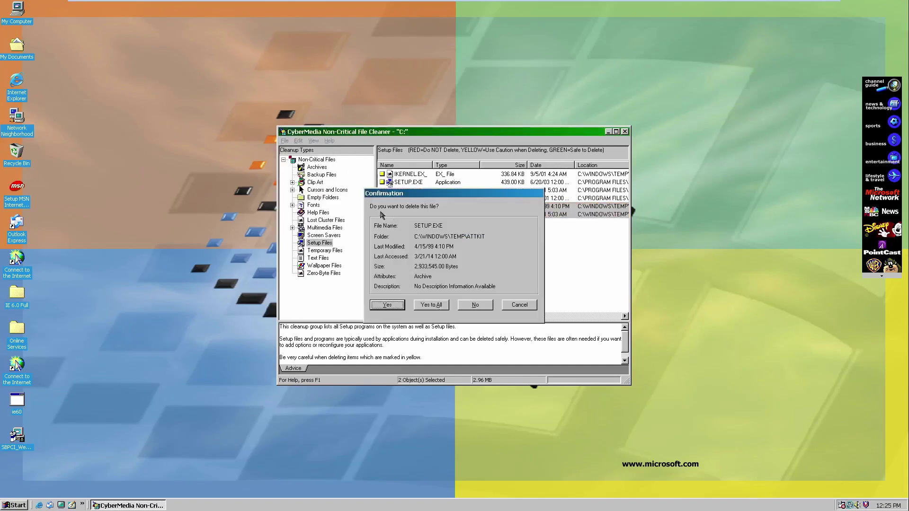
click(443, 306)
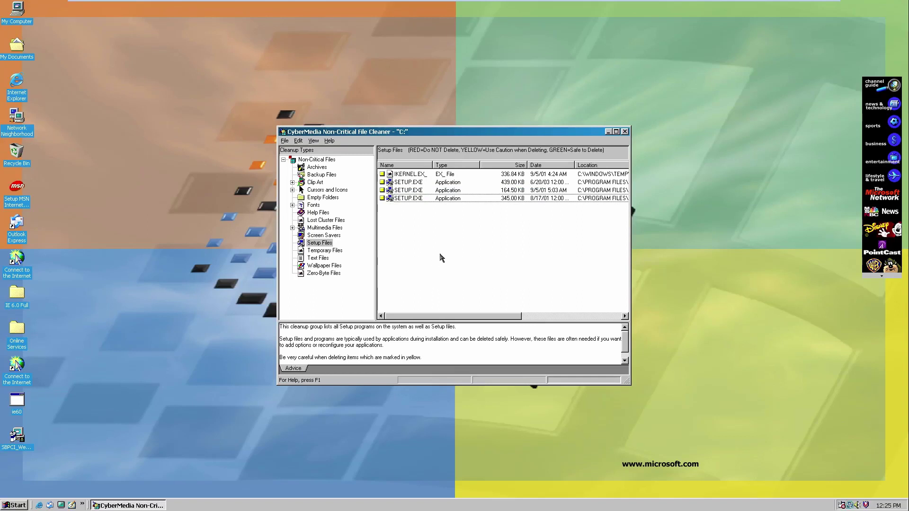
click(625, 131)
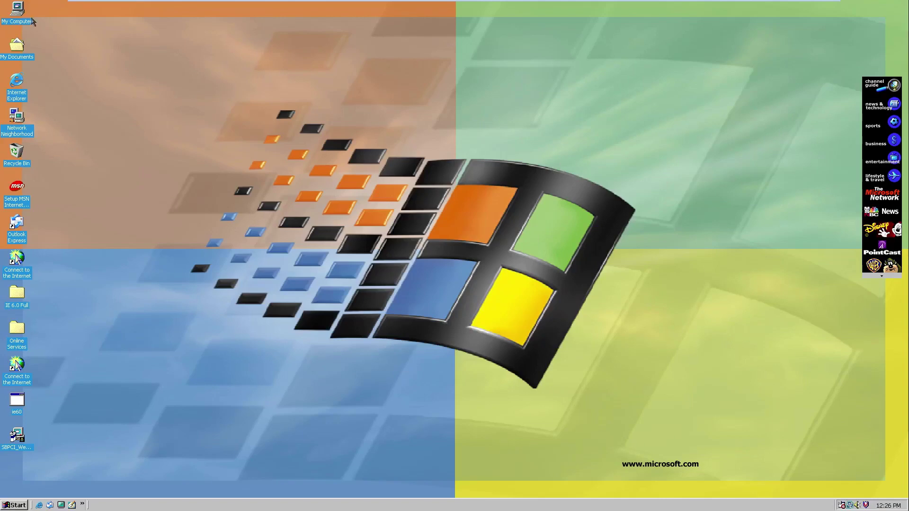
Open My Computer and then the (C:) drive to view its folders and files.
double_click(18, 9)
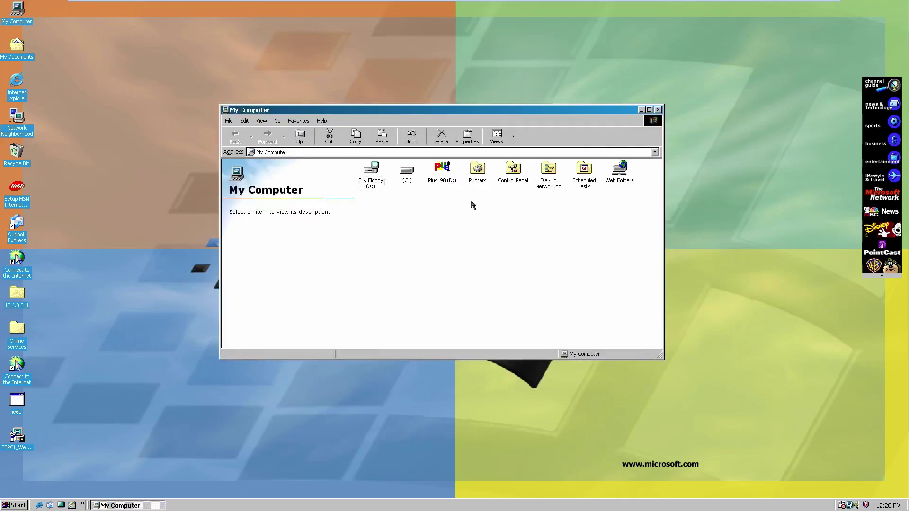
double_click(407, 172)
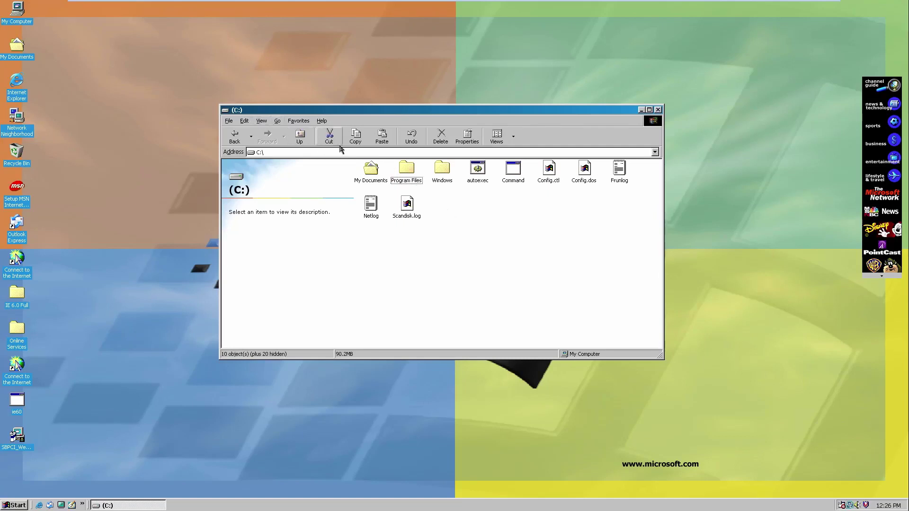
Abandon the new shortcut wizard and delete the leftover New Shortcut from C:\.
right_click(442, 201)
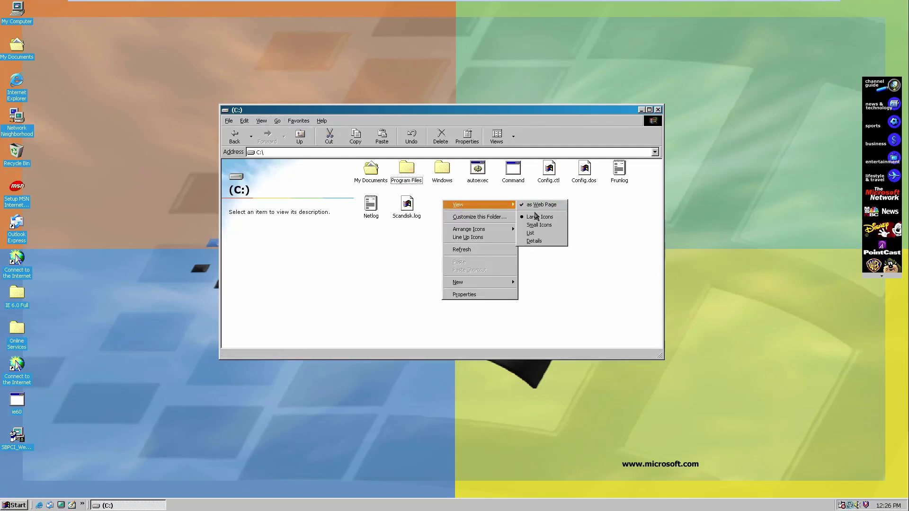
mouse_move(501, 286)
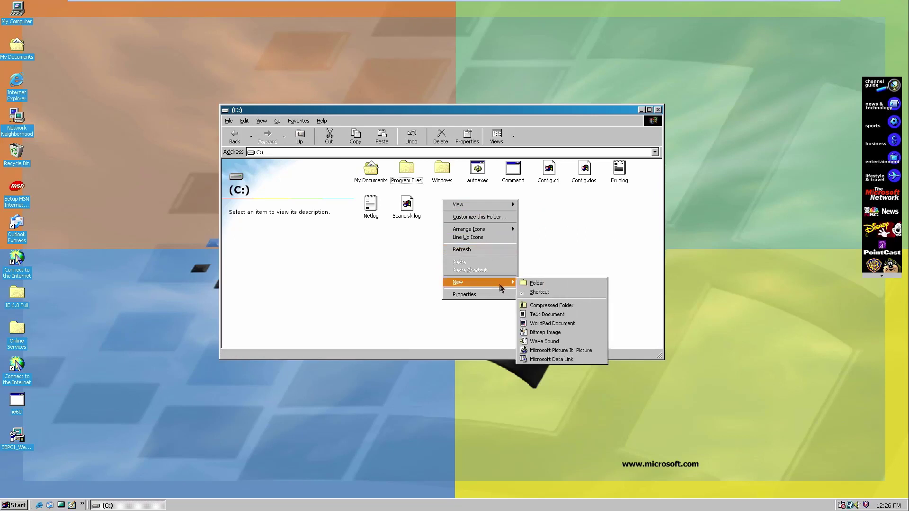
click(539, 292)
click(188, 143)
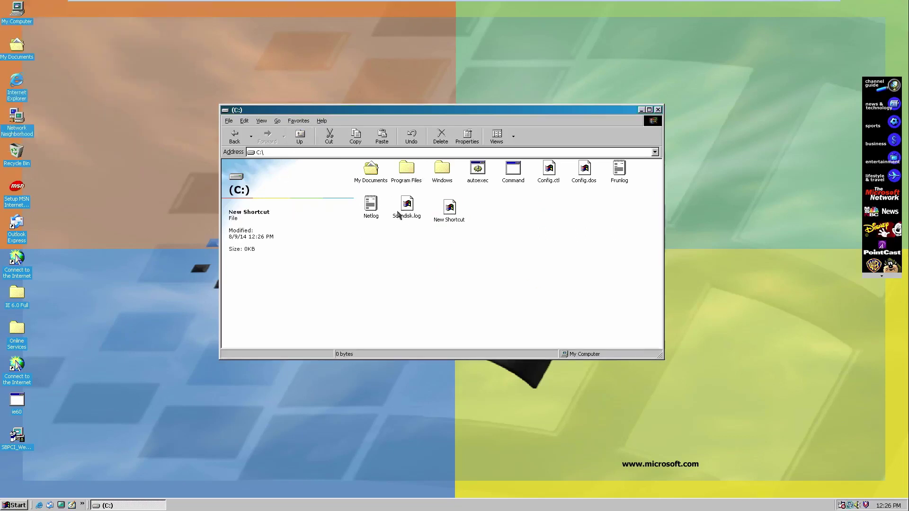
click(446, 205)
key(Delete)
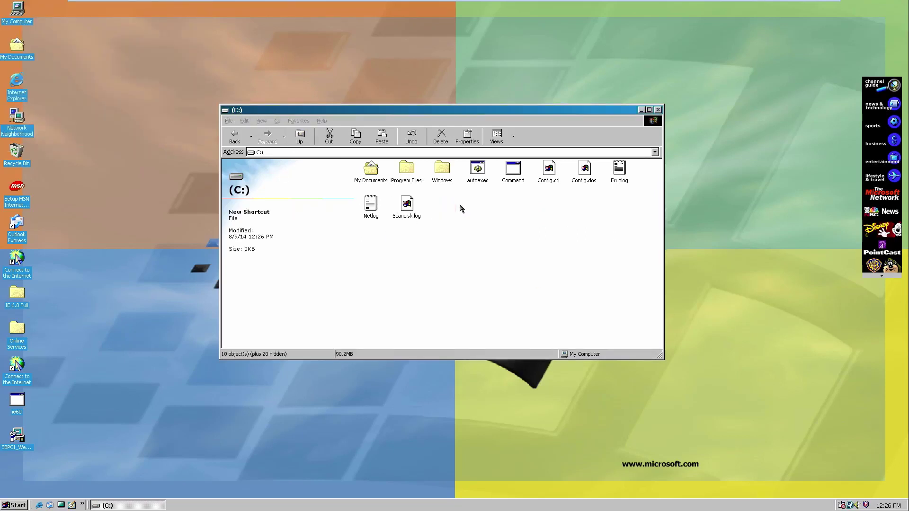
Create a new folder named plus98 on C:\ and open it.
right_click(460, 205)
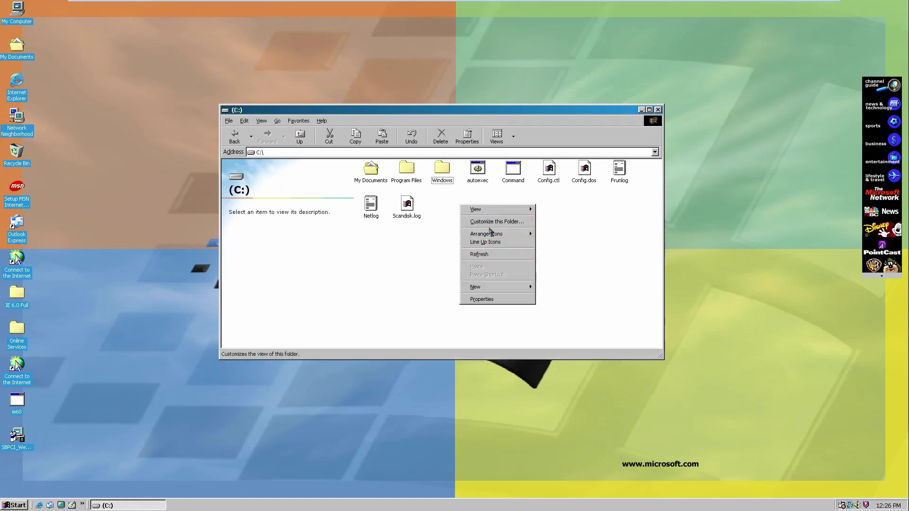
mouse_move(516, 287)
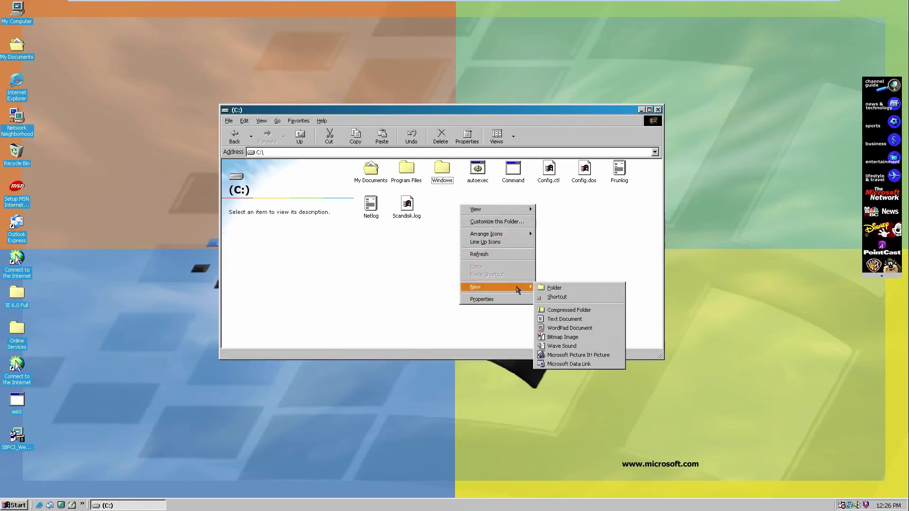
click(561, 290)
text(plu)
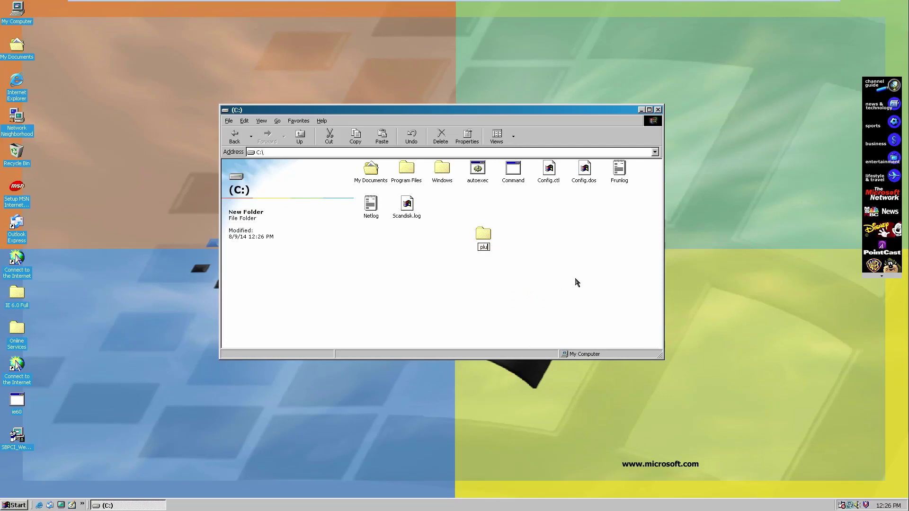
text(s98)
key(Return)
key(Return)
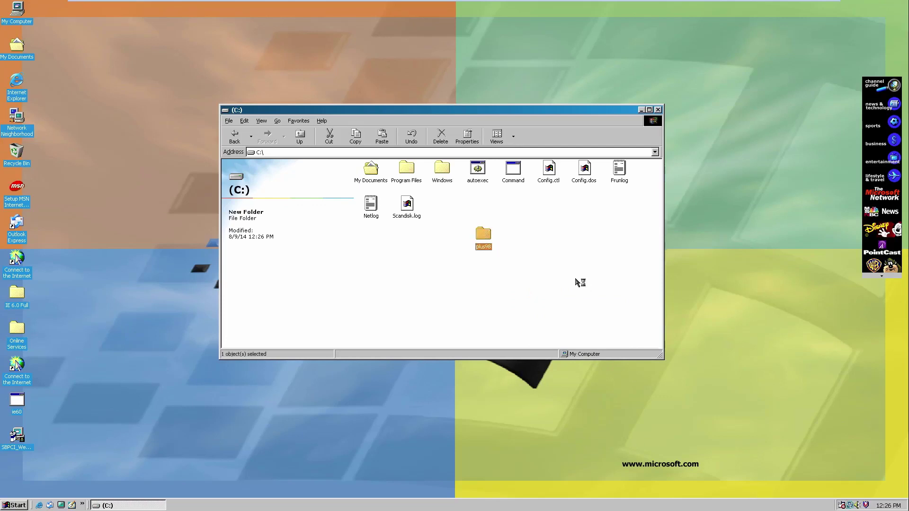
right_click(481, 213)
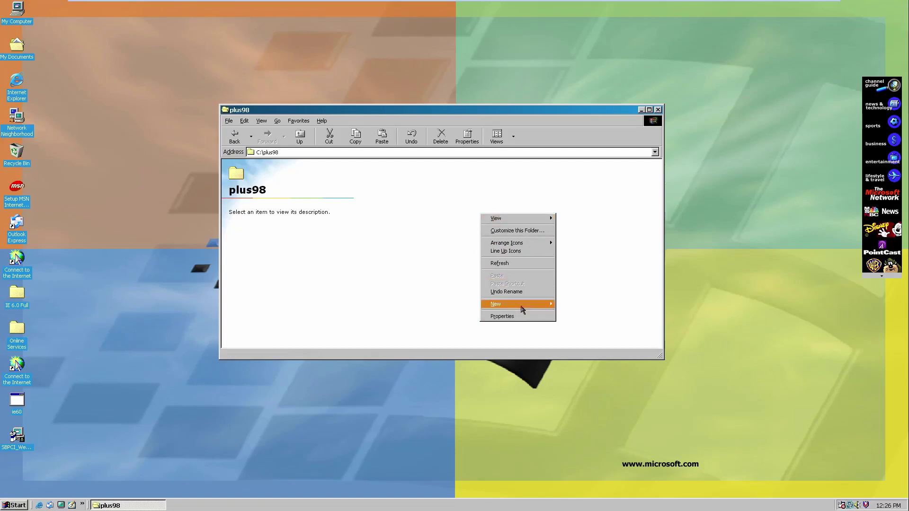
Create a new text document named test in plus98 and open it.
mouse_move(522, 307)
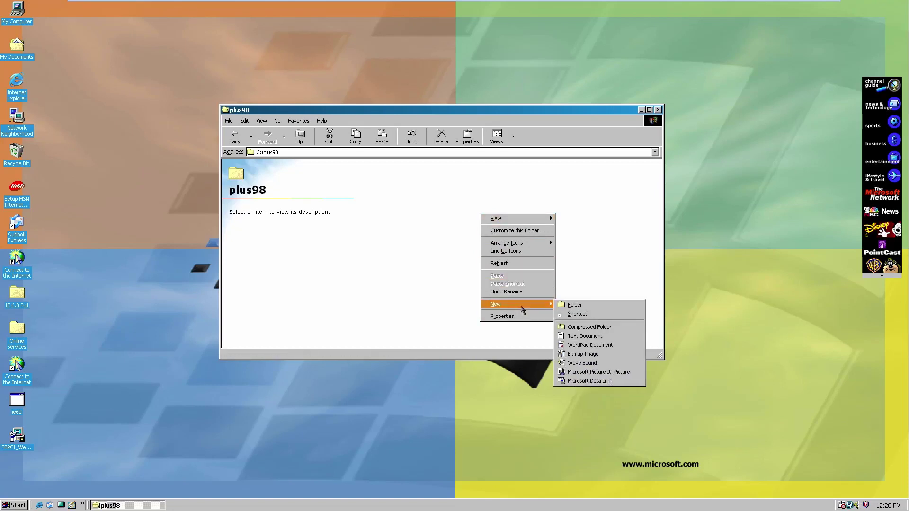
click(591, 336)
text(test)
key(Return)
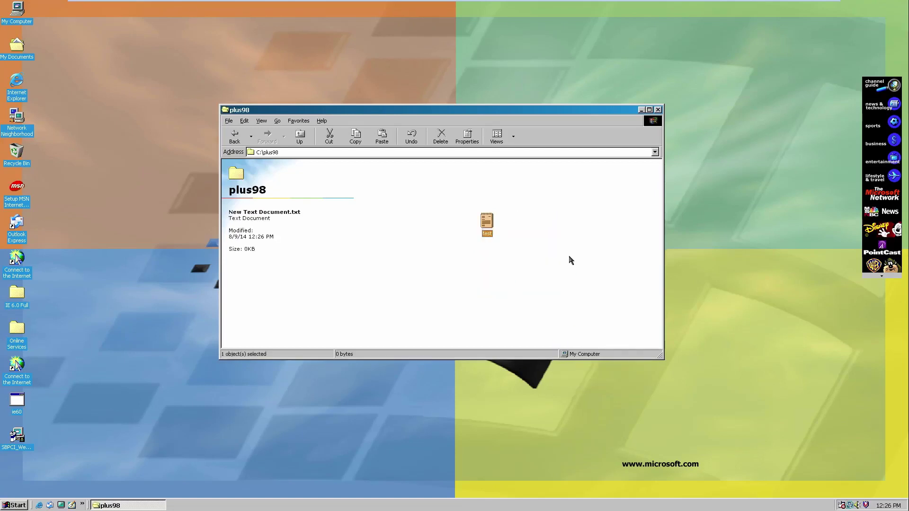
key(Return)
Type hello into the file, save it, and close Notepad.
text(hello)
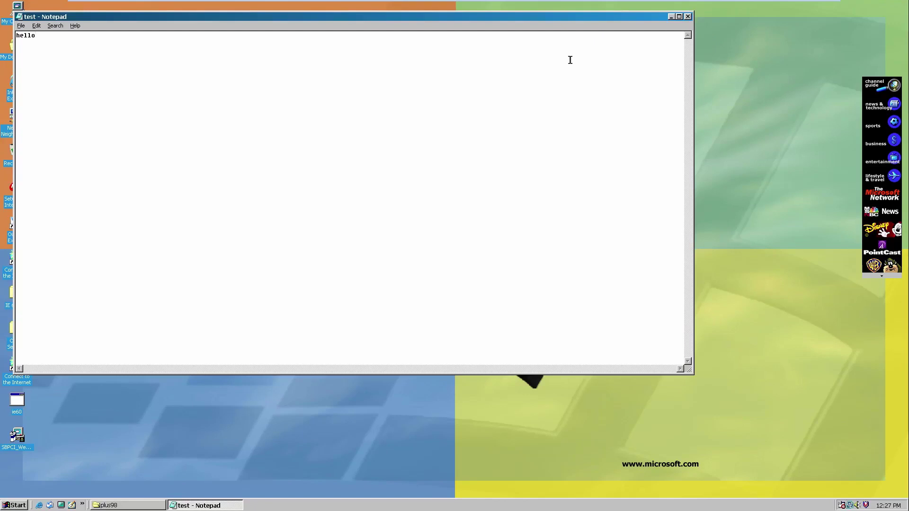
click(21, 26)
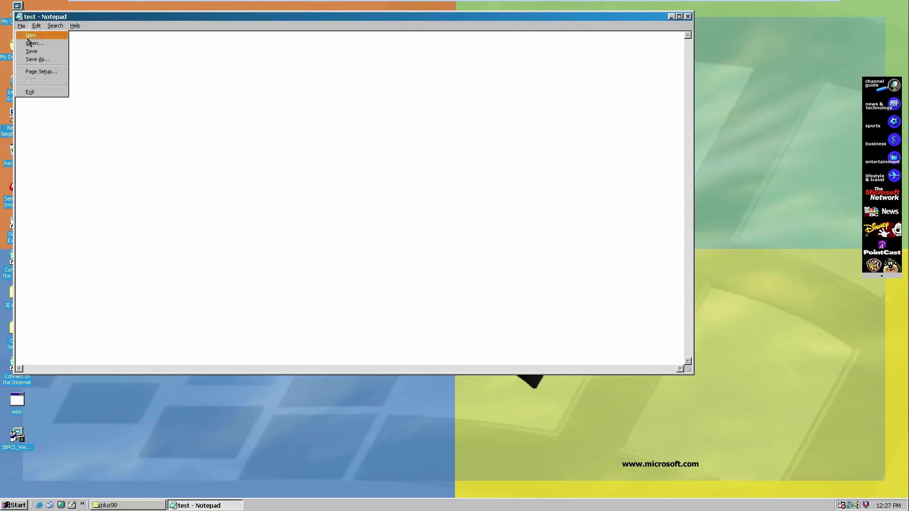
click(29, 53)
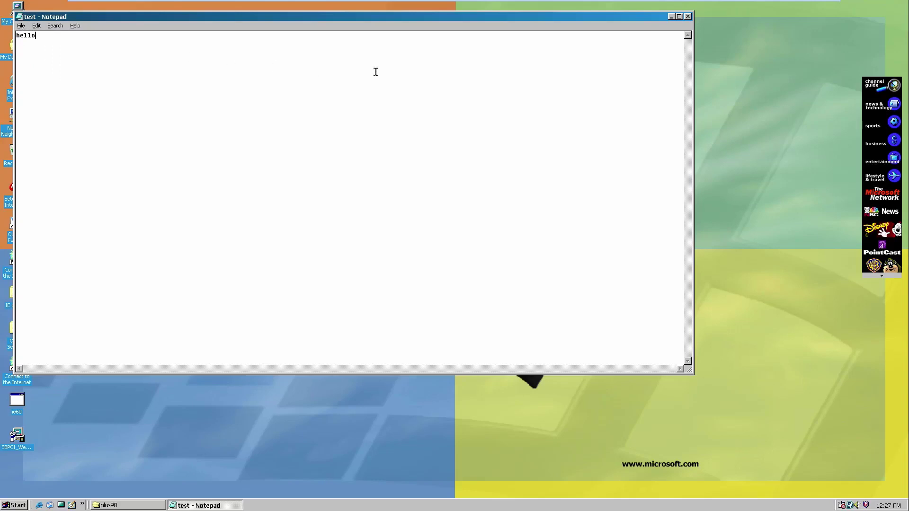
click(688, 17)
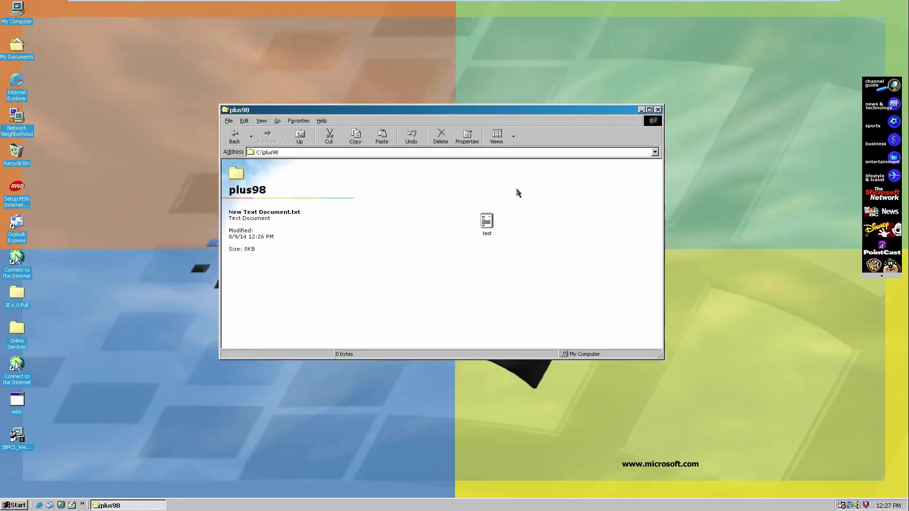
Add a new wave sound file named test to plus98.
right_click(518, 191)
mouse_move(556, 283)
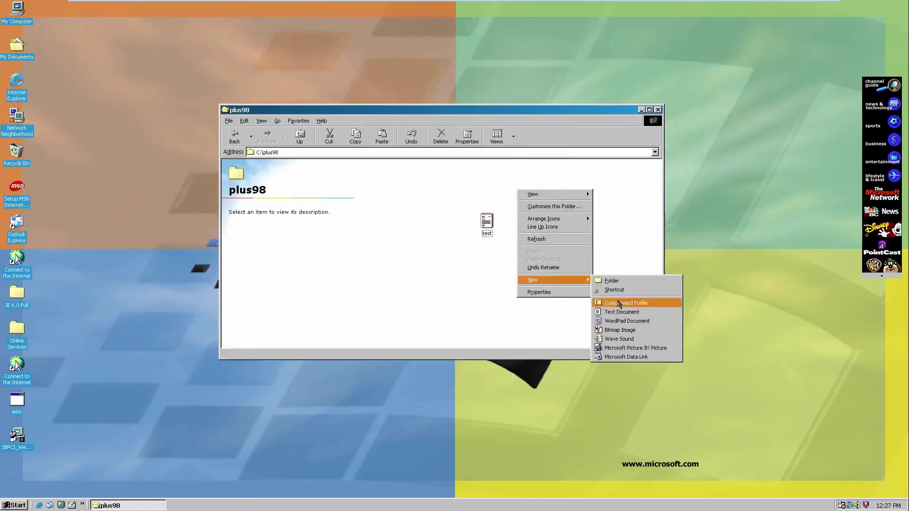
click(642, 343)
text(test)
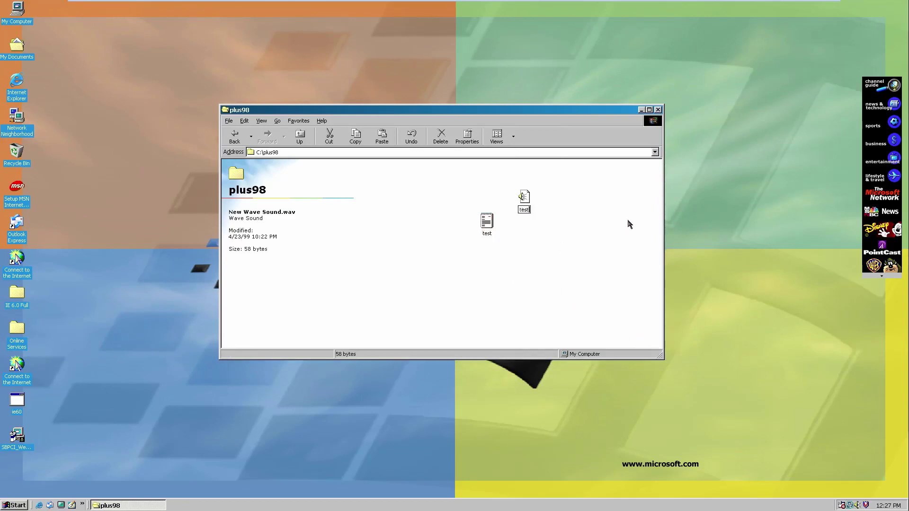
key(Return)
Add a bitmap image named test, arrange the icons, and select all three test files.
right_click(589, 223)
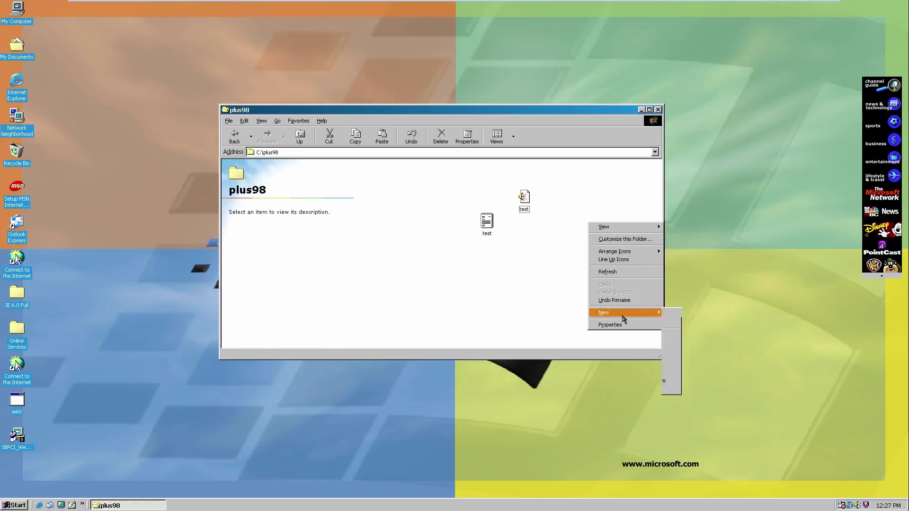
mouse_move(623, 315)
click(713, 365)
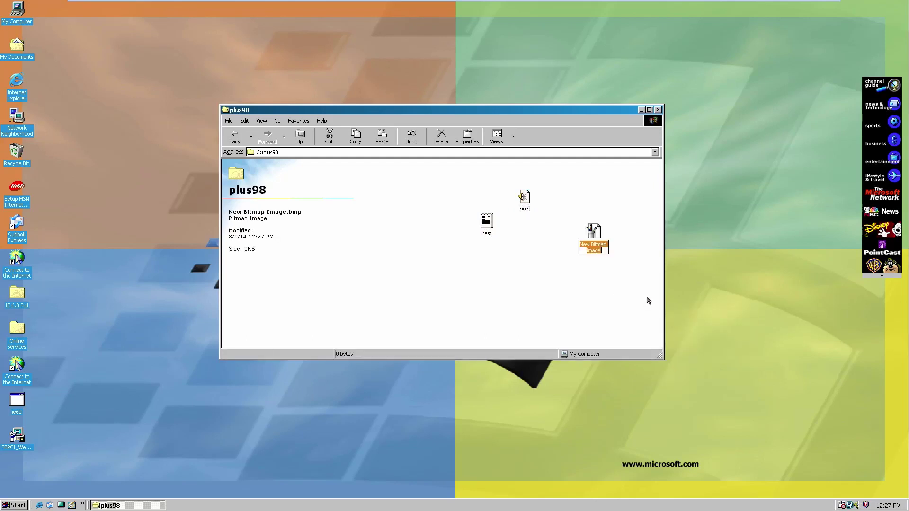
text(test)
key(Return)
drag(594, 237, 544, 238)
drag(525, 198, 526, 221)
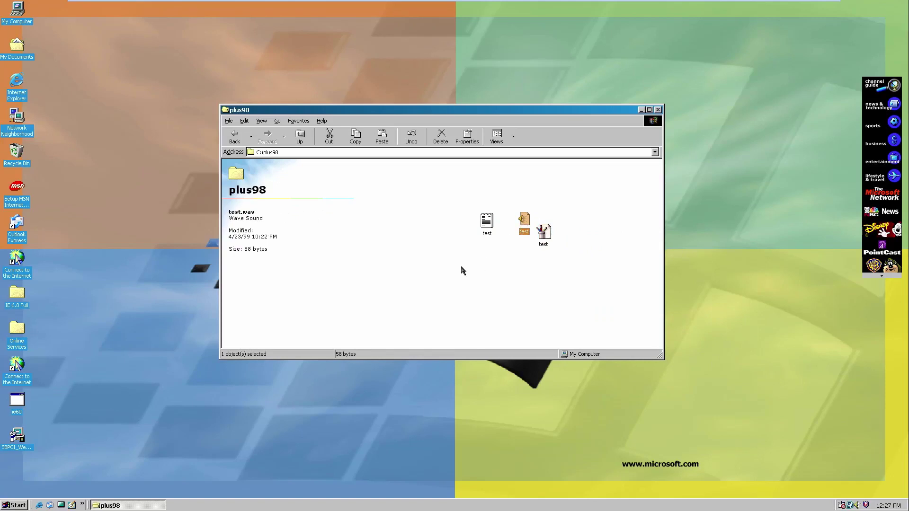
drag(463, 269, 586, 204)
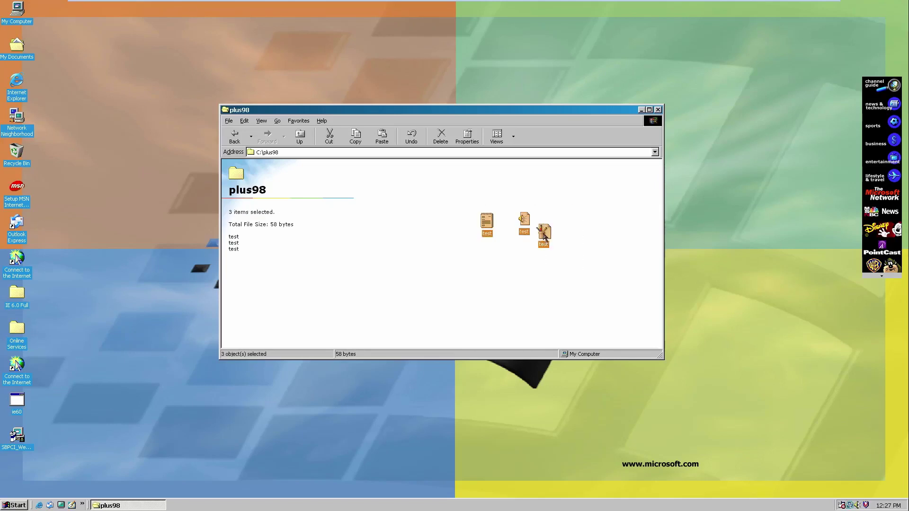
Send the three selected test files to a compressed folder named test, then deselect.
right_click(545, 231)
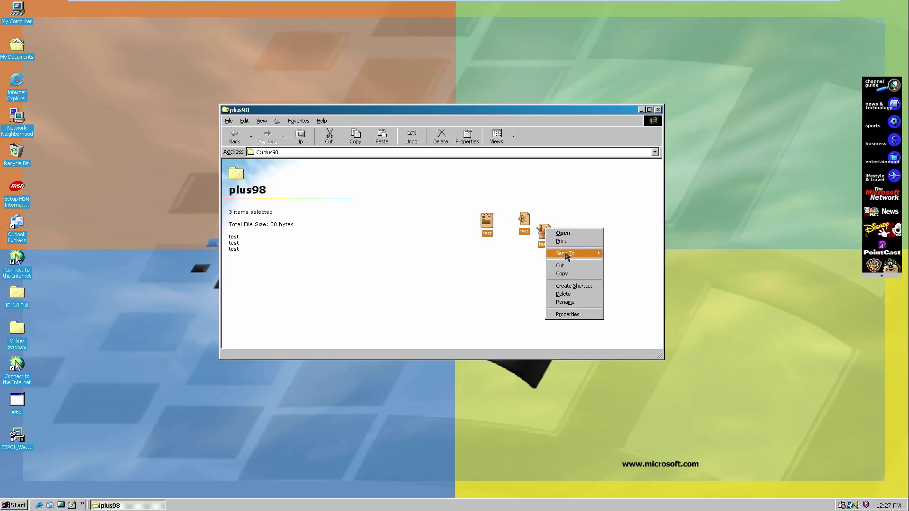
mouse_move(567, 256)
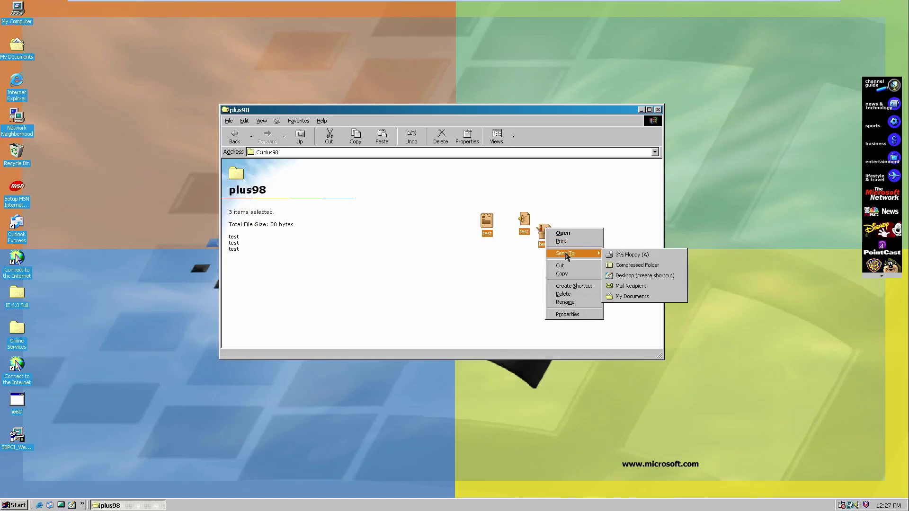
click(633, 267)
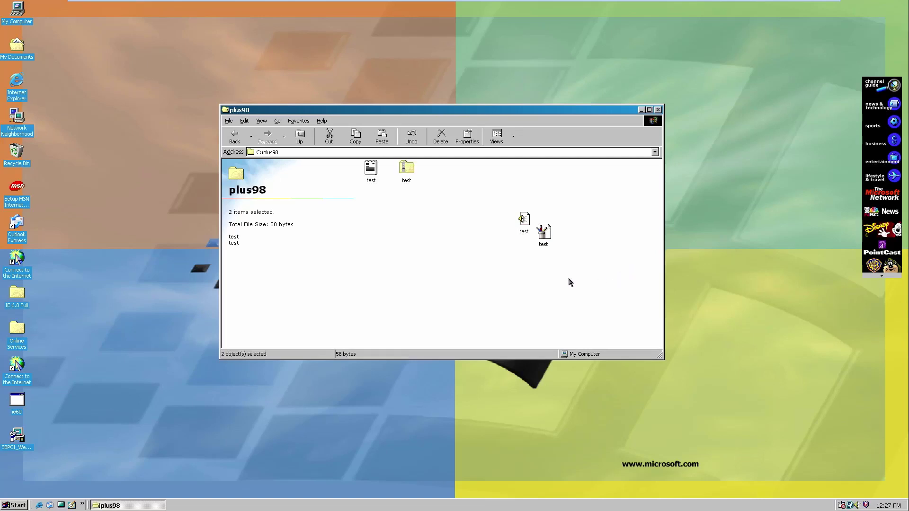
click(462, 263)
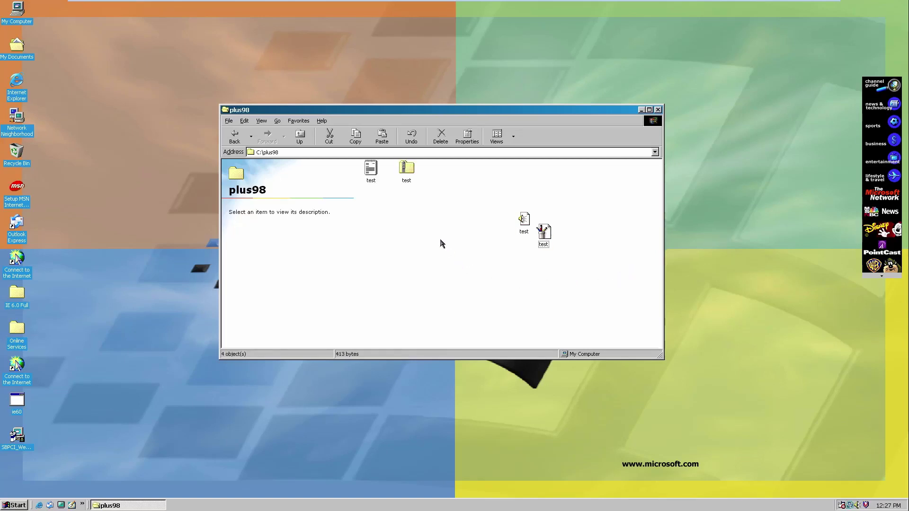
Open the compressed test folder to check it holds the three test files, then close it.
double_click(401, 176)
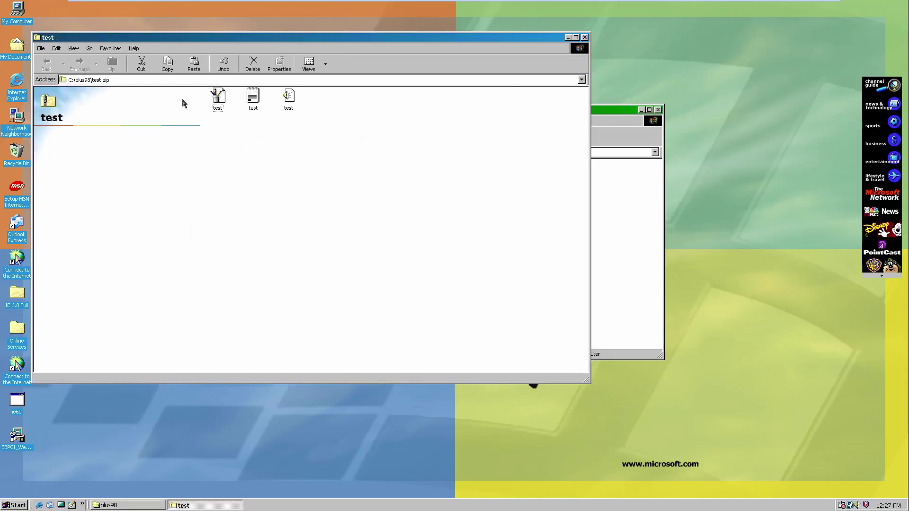
drag(325, 125, 210, 89)
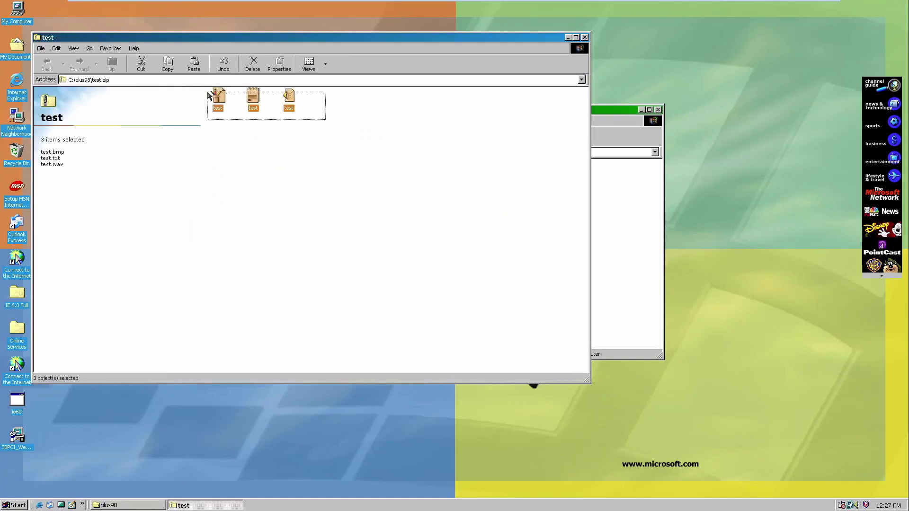
click(301, 130)
click(585, 37)
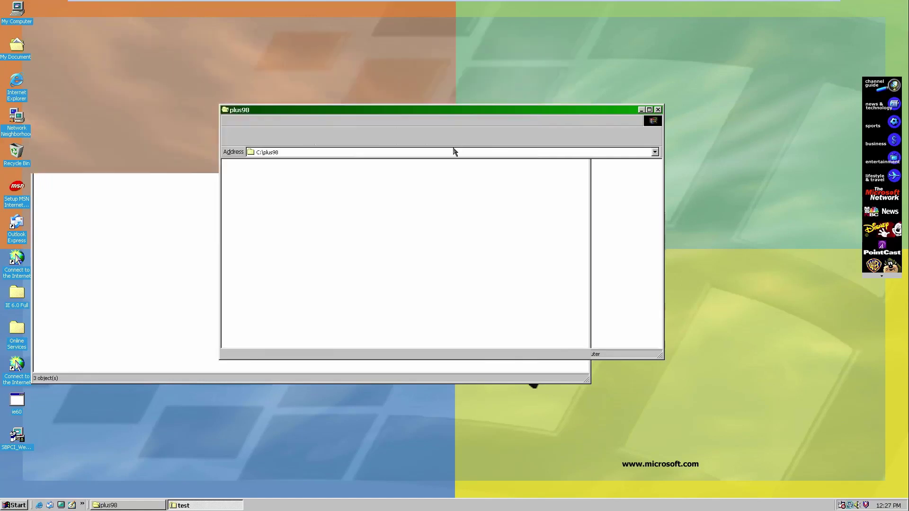
Open test.txt to confirm it reads hello, close it, and drag it beside the other files.
mouse_move(371, 172)
mouse_down()
mouse_move(388, 193)
mouse_move(371, 172)
mouse_up()
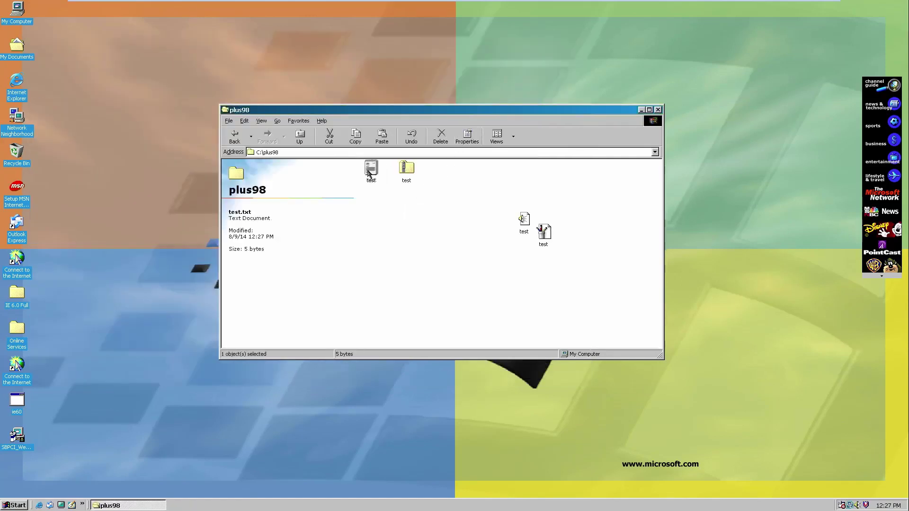
double_click(369, 171)
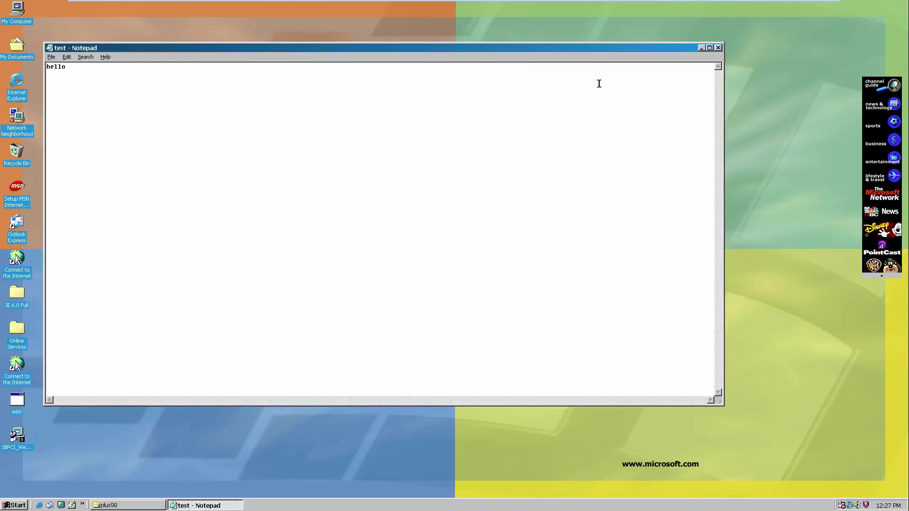
click(718, 47)
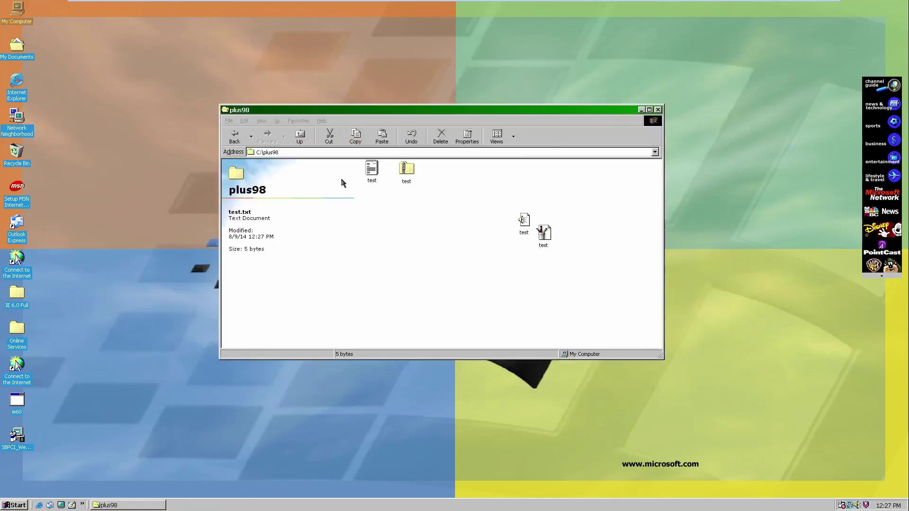
drag(370, 170, 499, 228)
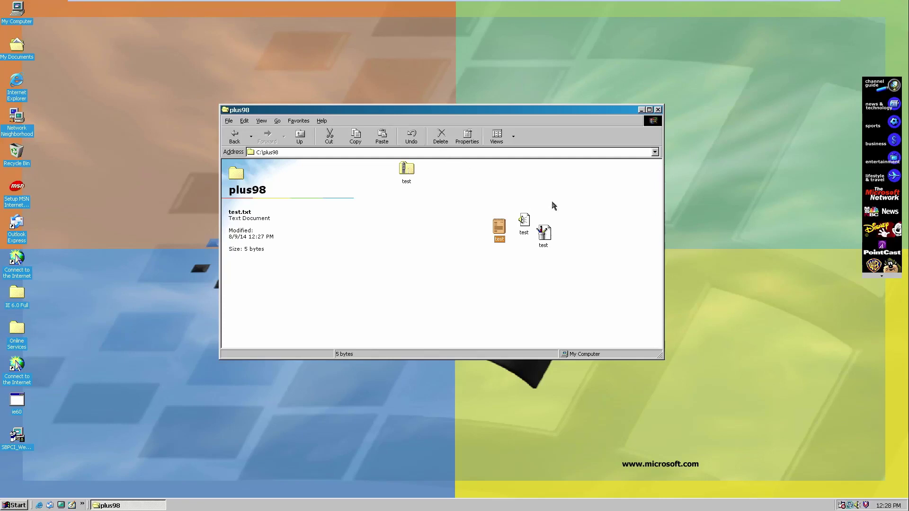
Return to C:\, delete plus98 with all its contents, and close the Explorer window.
click(494, 174)
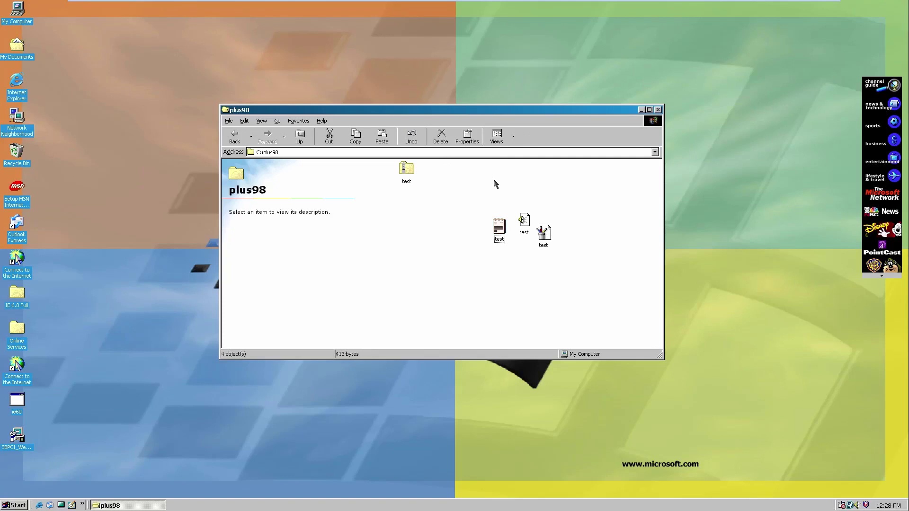
click(233, 137)
click(447, 205)
key(Delete)
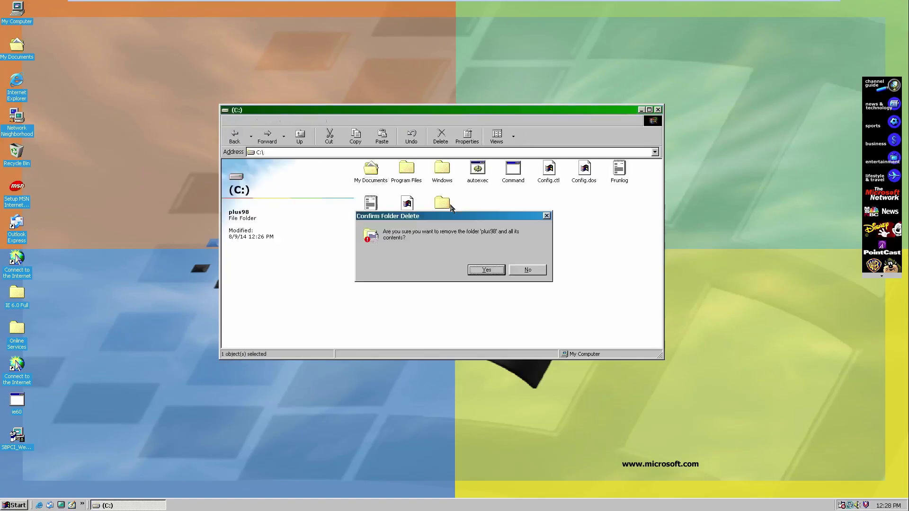
key(Return)
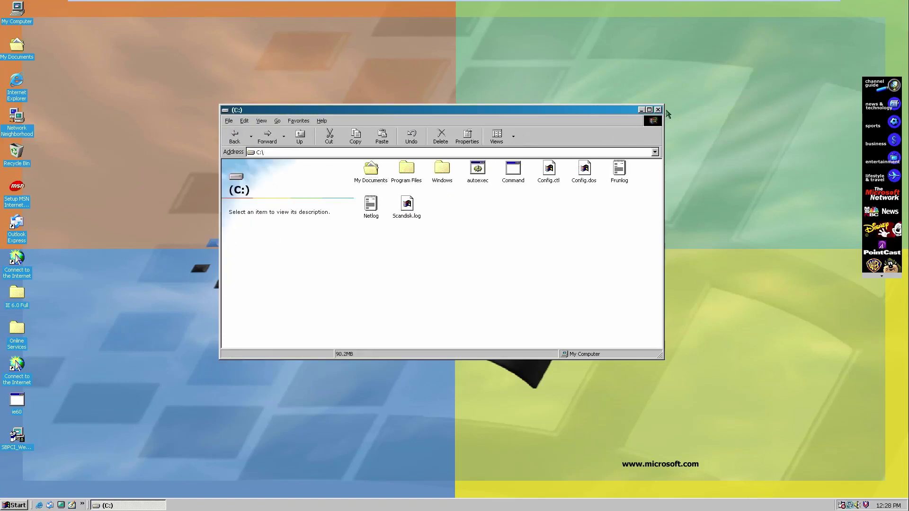
click(658, 110)
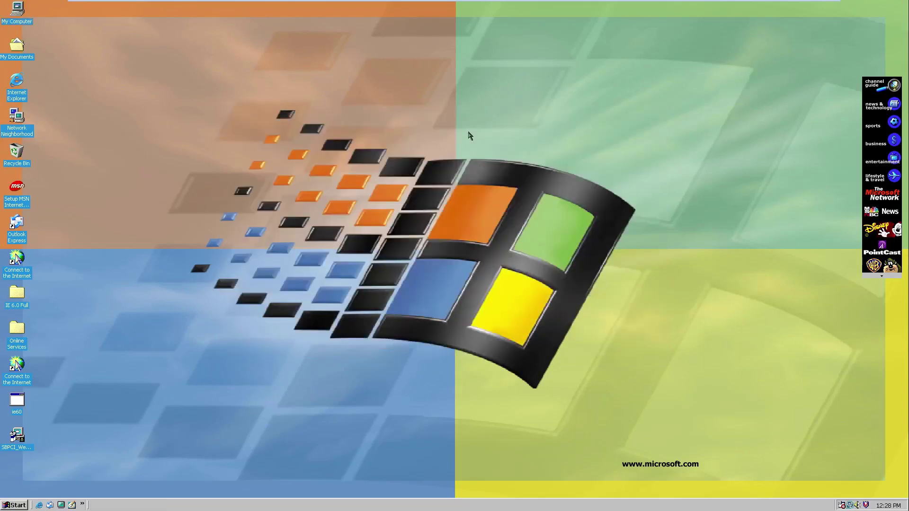
Launch Deluxe CD Player from Start > Programs > Microsoft Plus! 98.
click(14, 505)
mouse_move(40, 369)
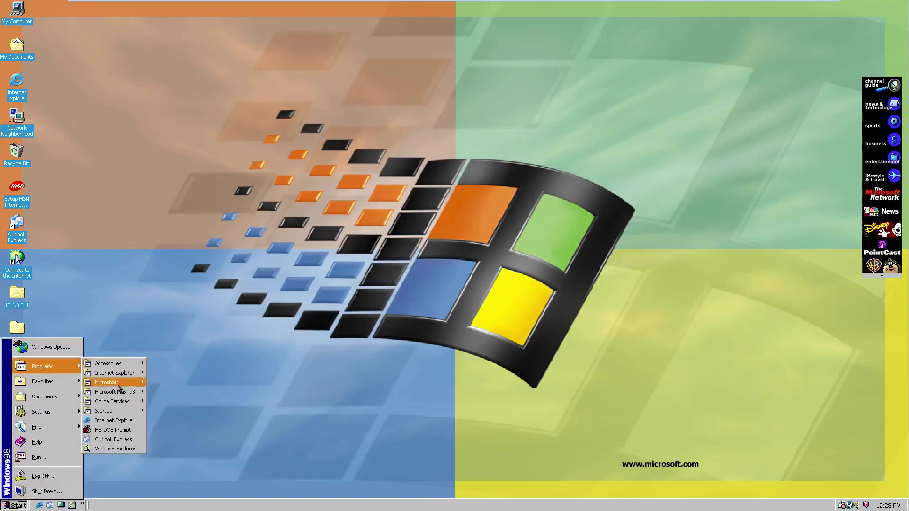
mouse_move(119, 392)
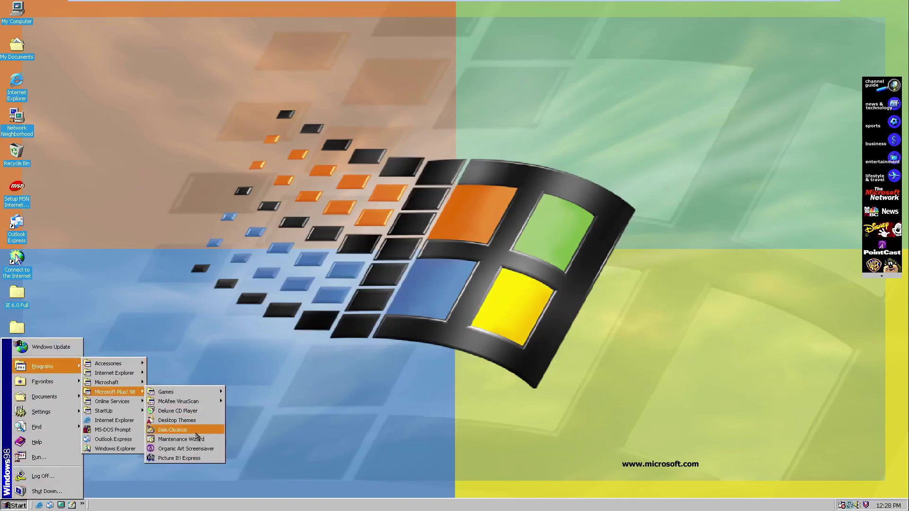
click(237, 384)
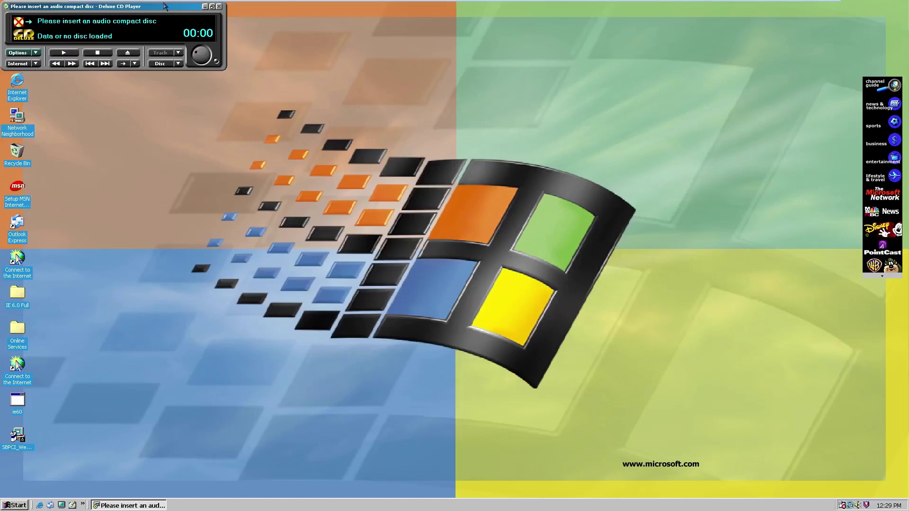
Move the player window and go to Tunes.com from Internet music sites.
drag(157, 6, 273, 47)
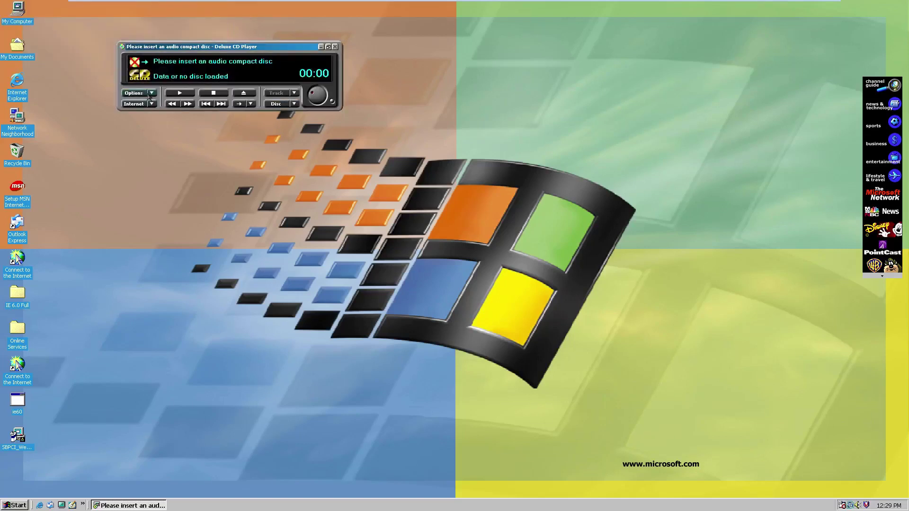
click(150, 94)
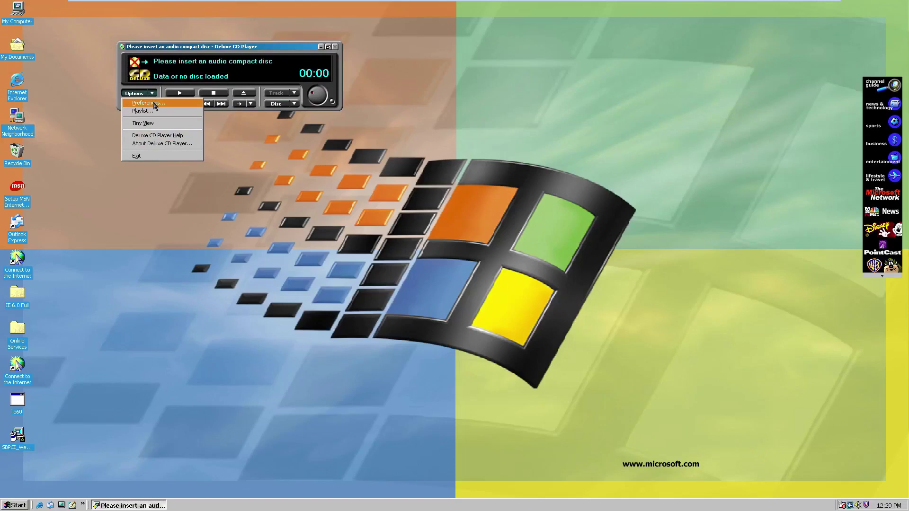
click(174, 77)
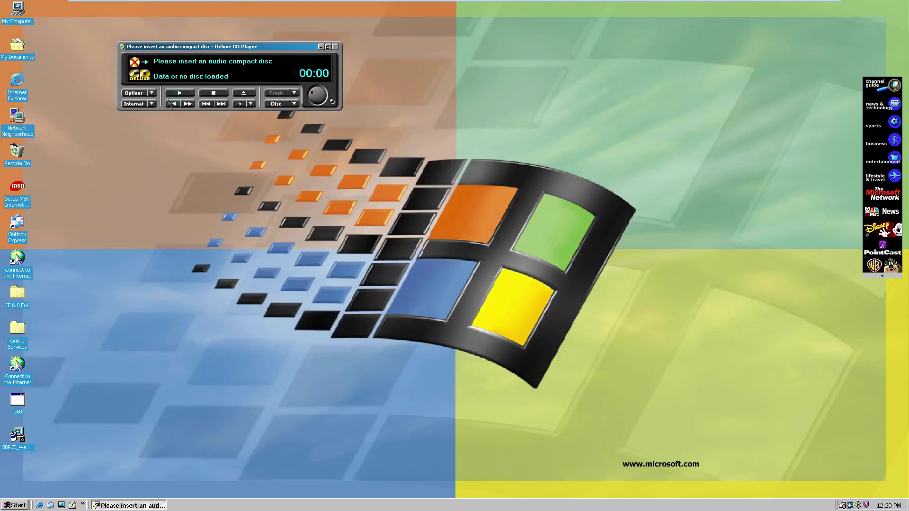
click(131, 105)
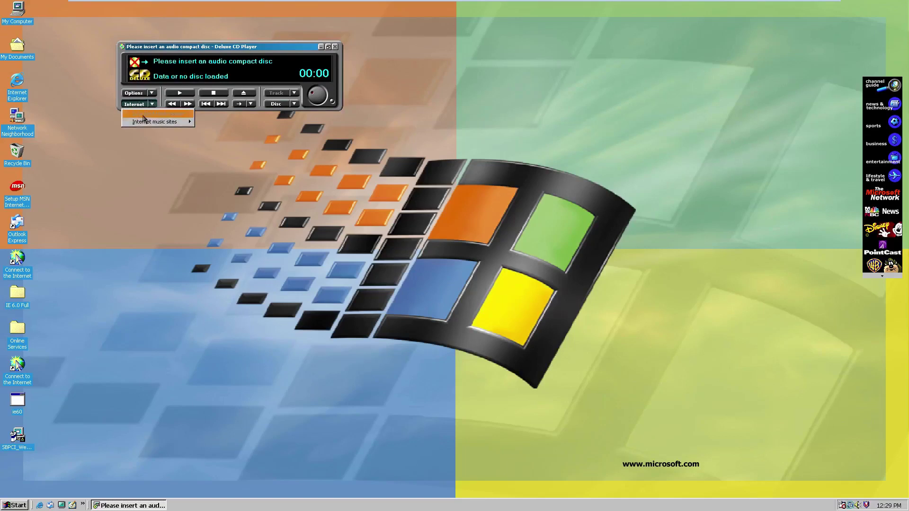
mouse_move(151, 123)
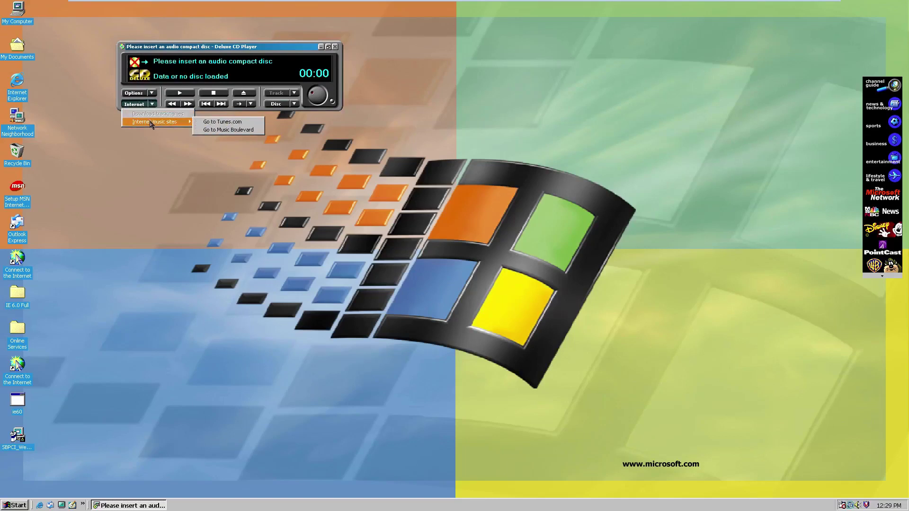
click(230, 122)
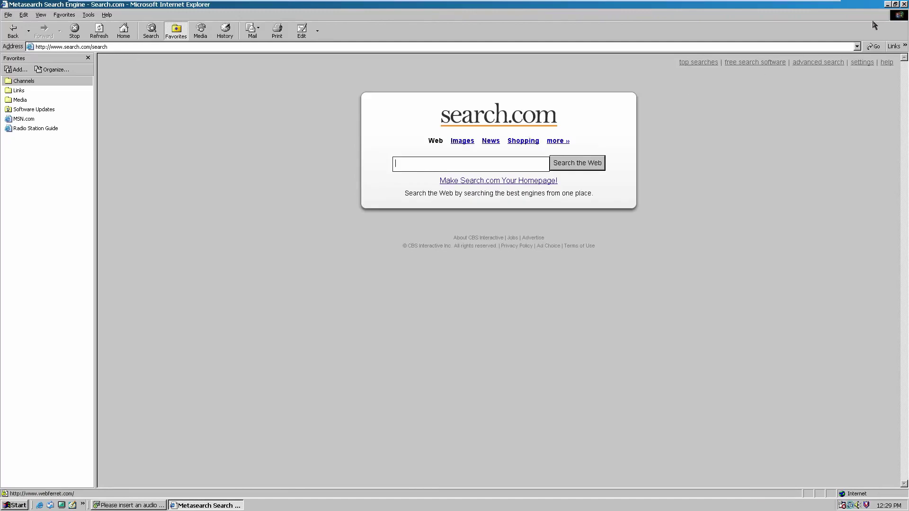
Close the browser and open the player's Options > Preferences.
click(904, 5)
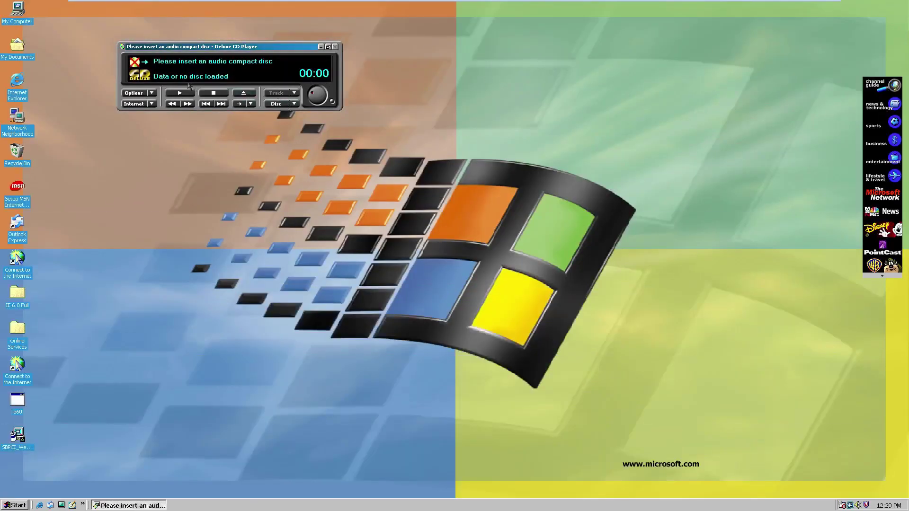
click(146, 96)
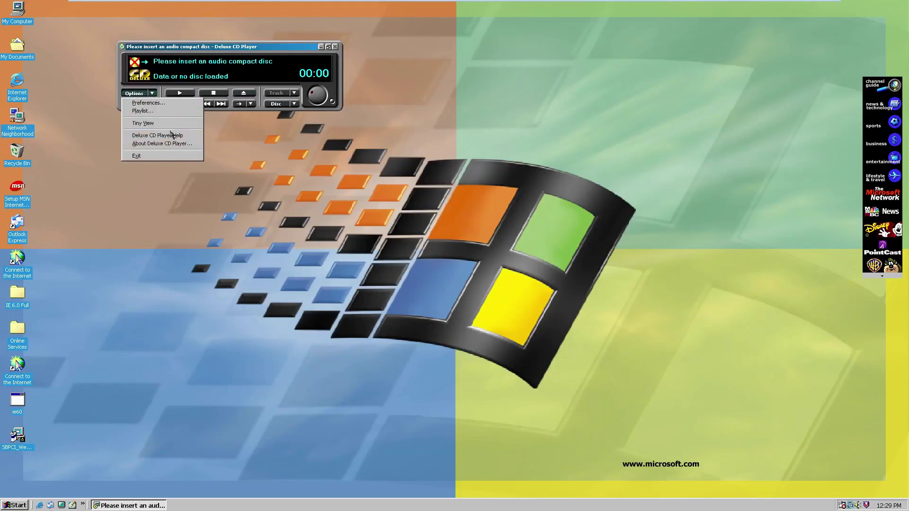
click(155, 102)
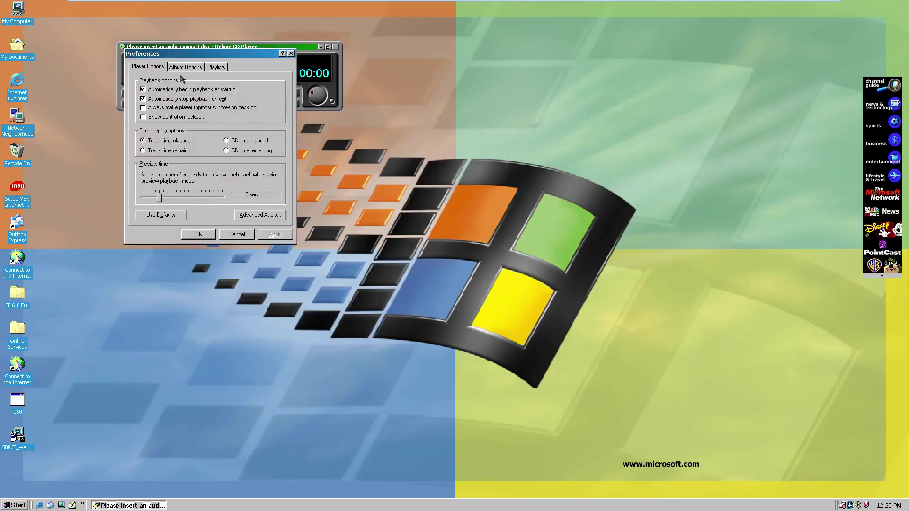
Close Preferences, mute then unmute, peek at the Disc list, and quit Deluxe CD Player.
click(291, 54)
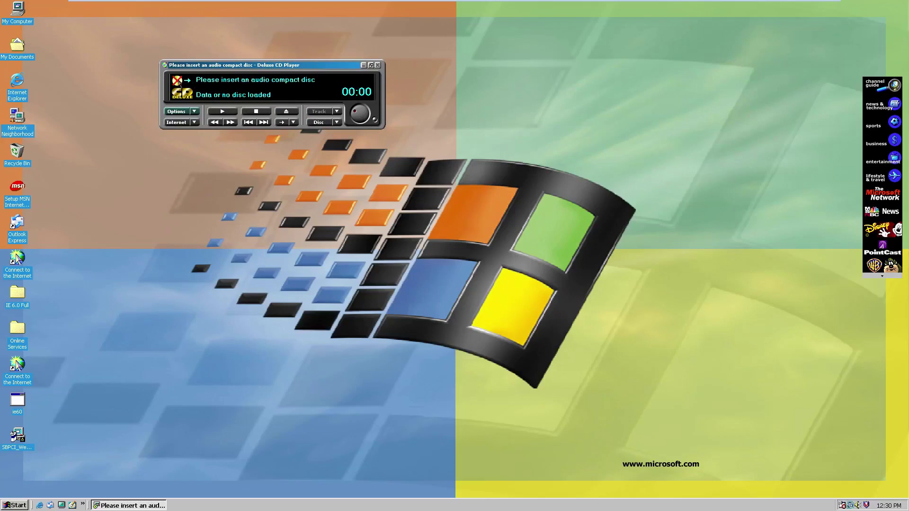
click(374, 120)
click(375, 121)
click(331, 122)
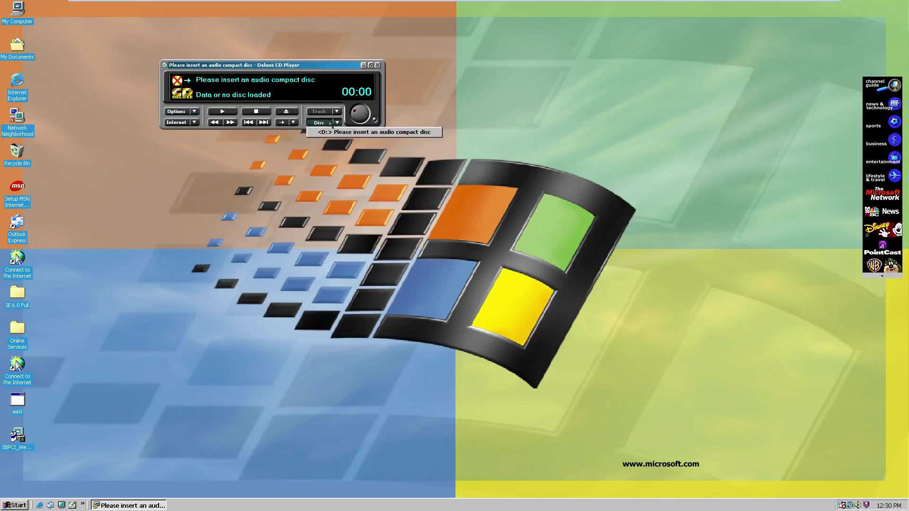
click(330, 123)
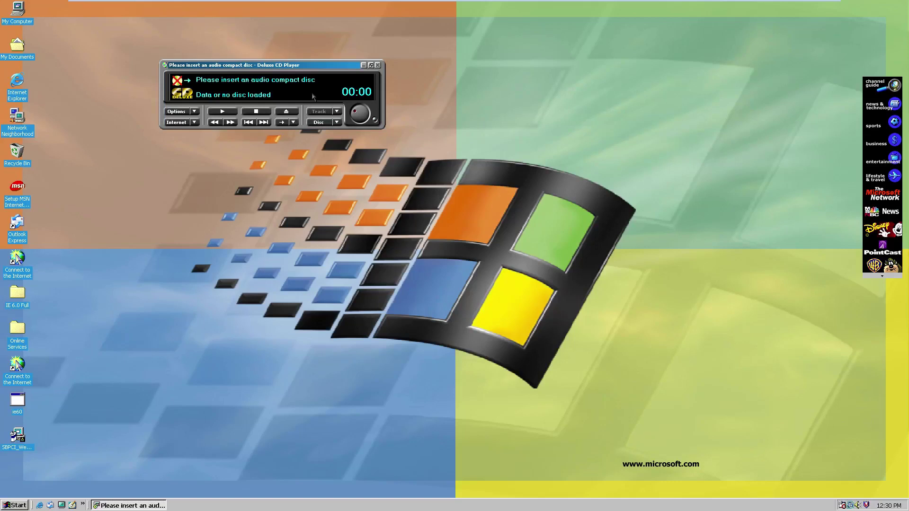
drag(273, 65, 326, 80)
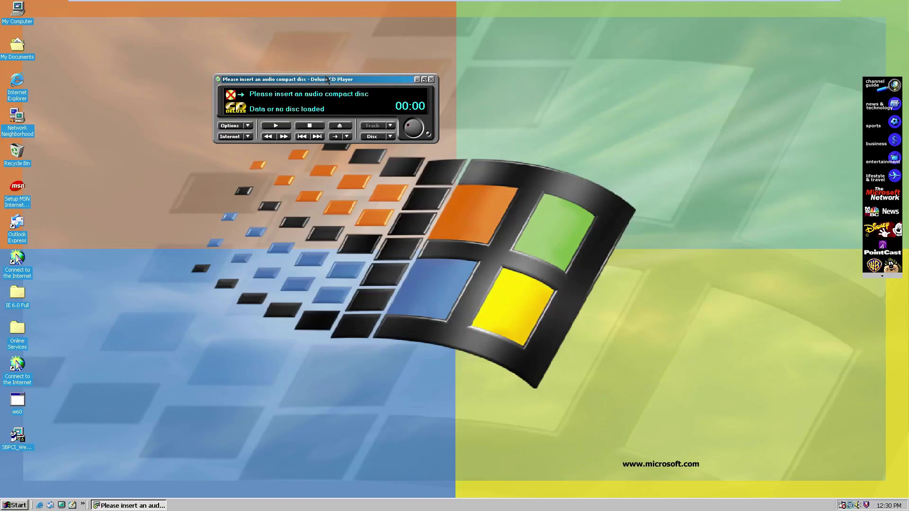
click(431, 79)
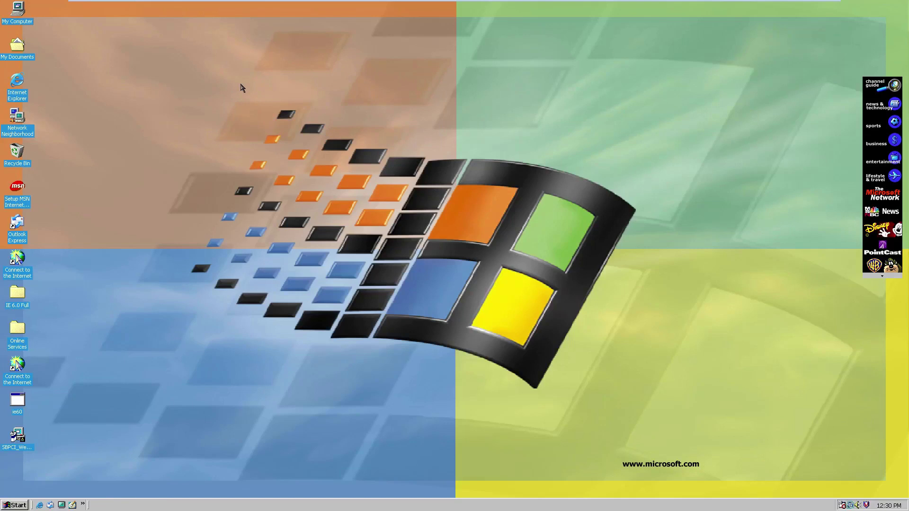
Launch Microsoft Picture It! Express from the Start menu programs.
click(13, 505)
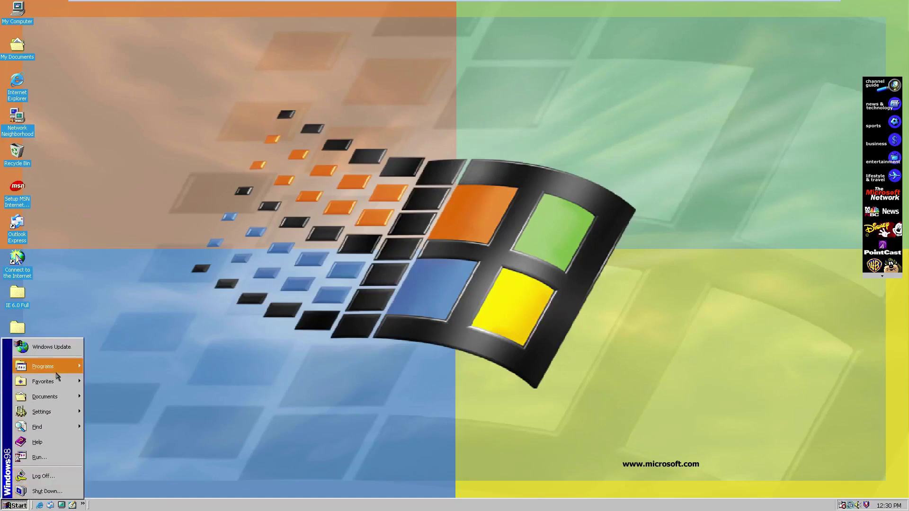
mouse_move(57, 368)
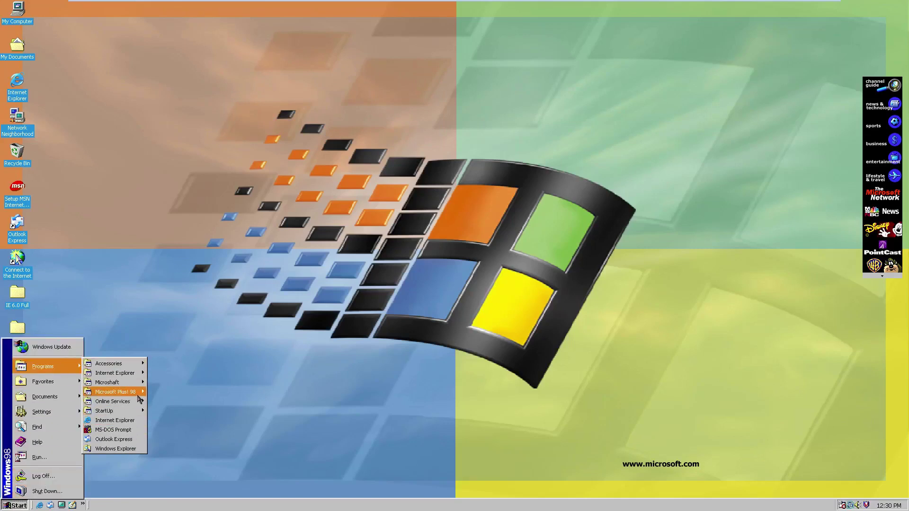
mouse_move(138, 396)
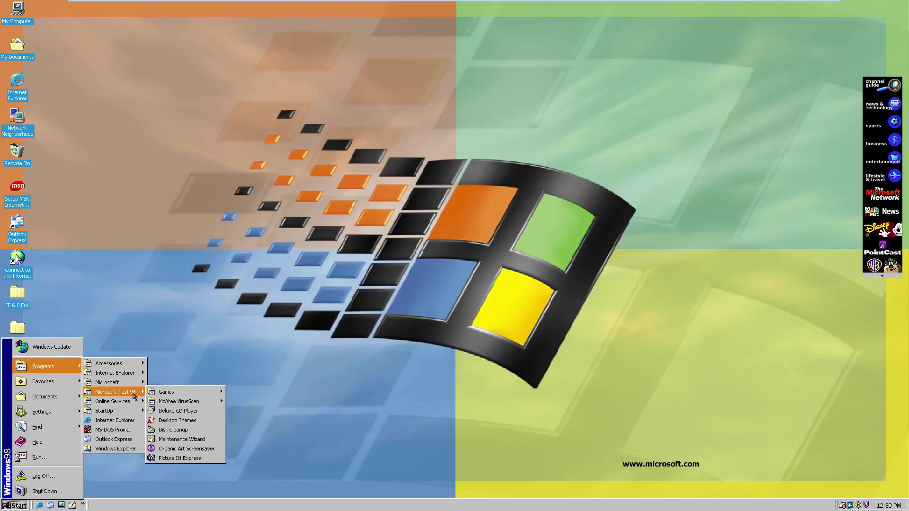
click(180, 458)
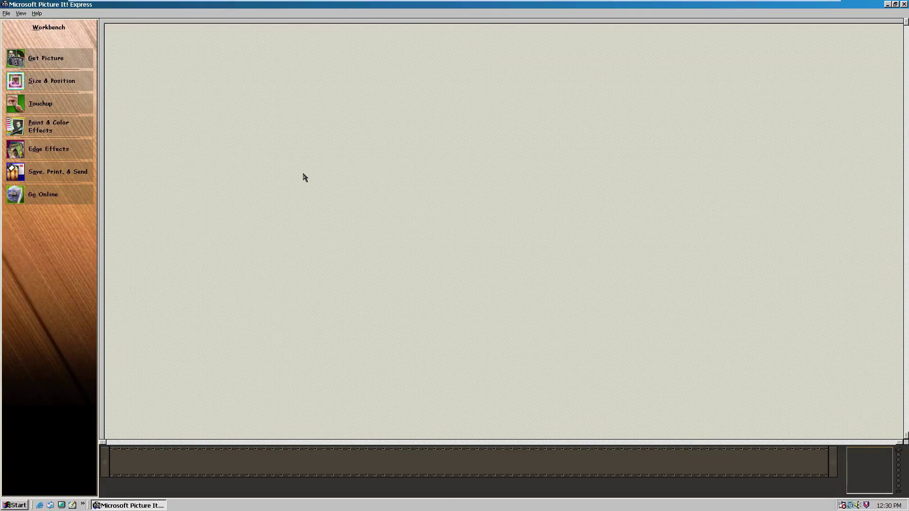
Browse to the My Pictures folder for a picture, then cancel back to the workbench.
click(39, 61)
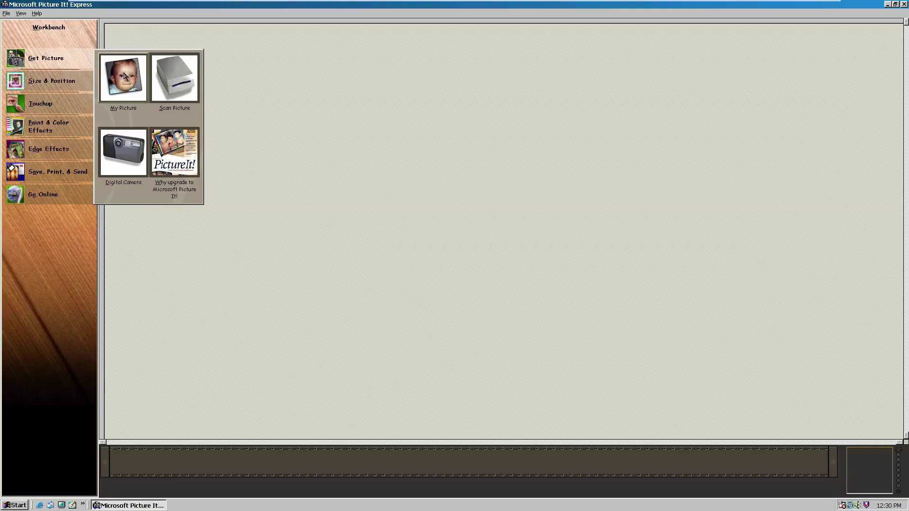
click(126, 76)
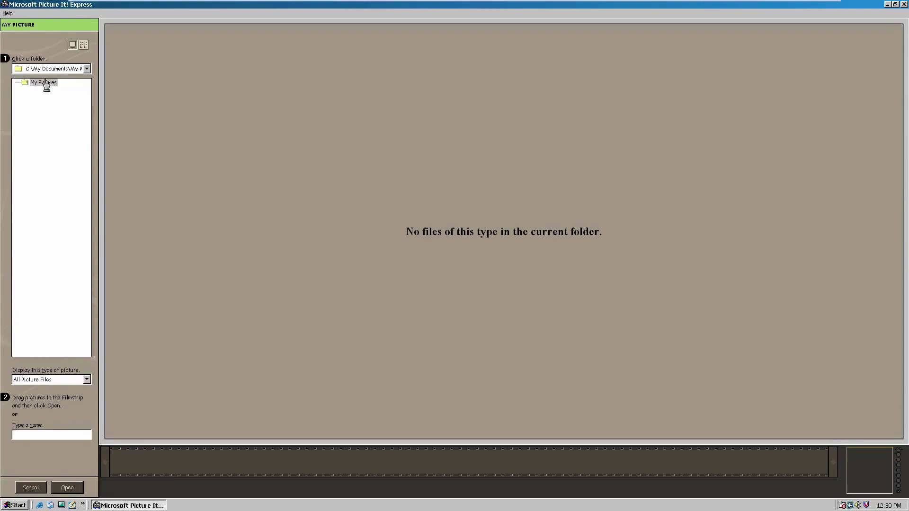
click(87, 68)
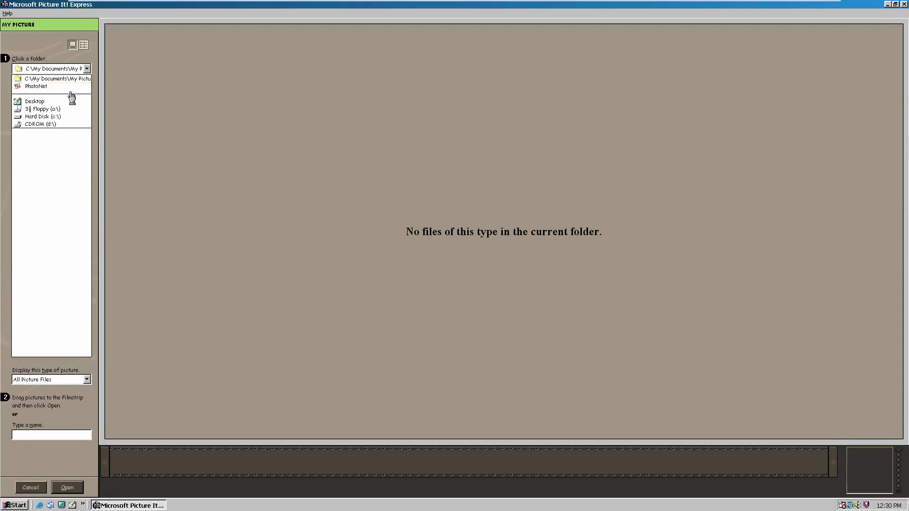
click(70, 79)
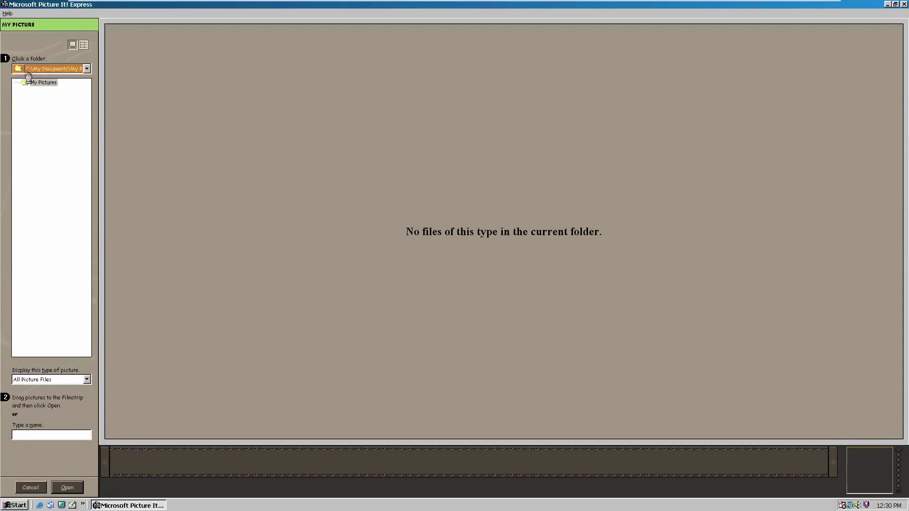
click(35, 488)
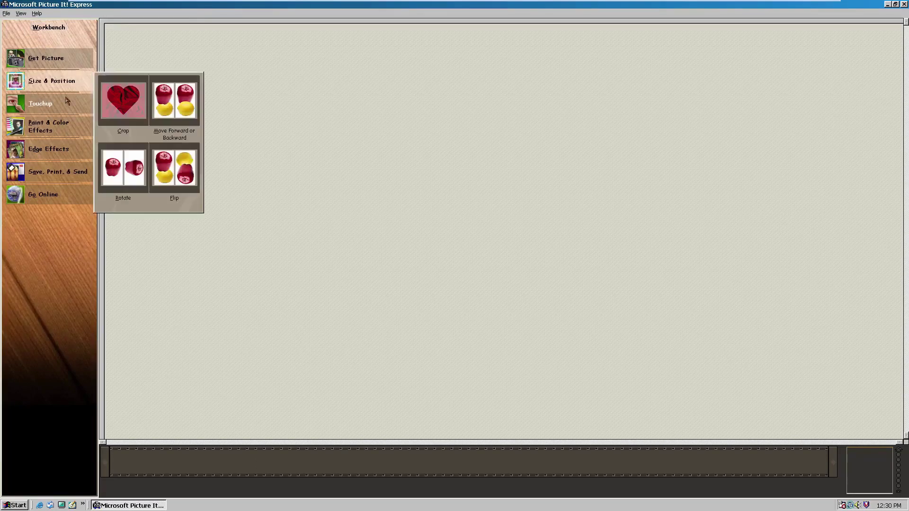
View Help > About showing Version 2.0, dismiss it, and close Picture It! Express.
mouse_move(66, 113)
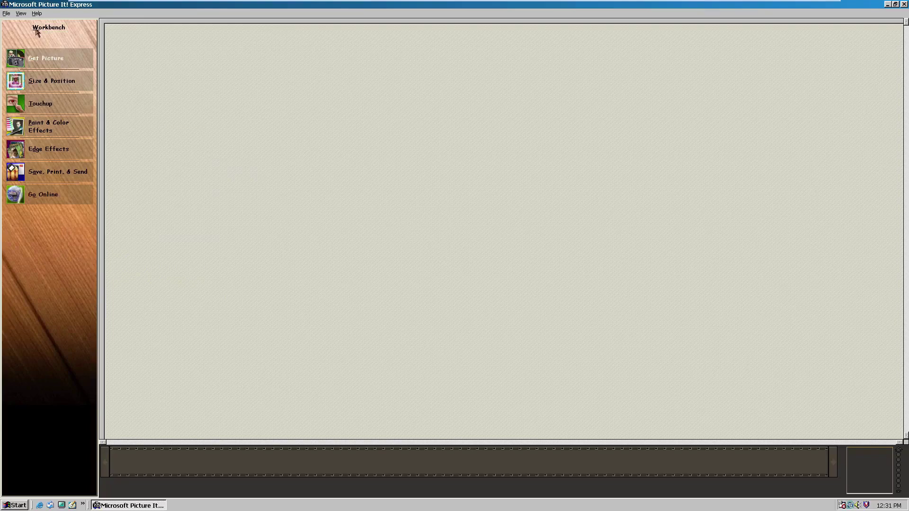
click(37, 13)
click(57, 55)
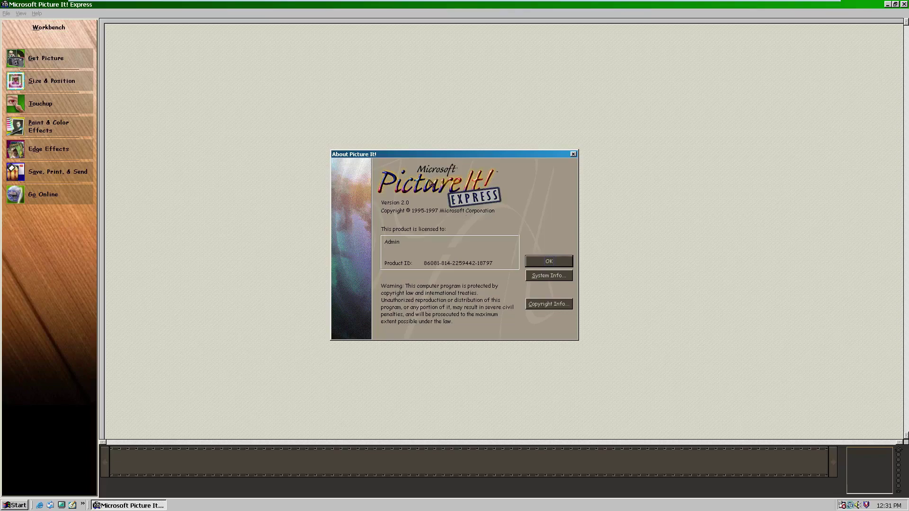
click(548, 263)
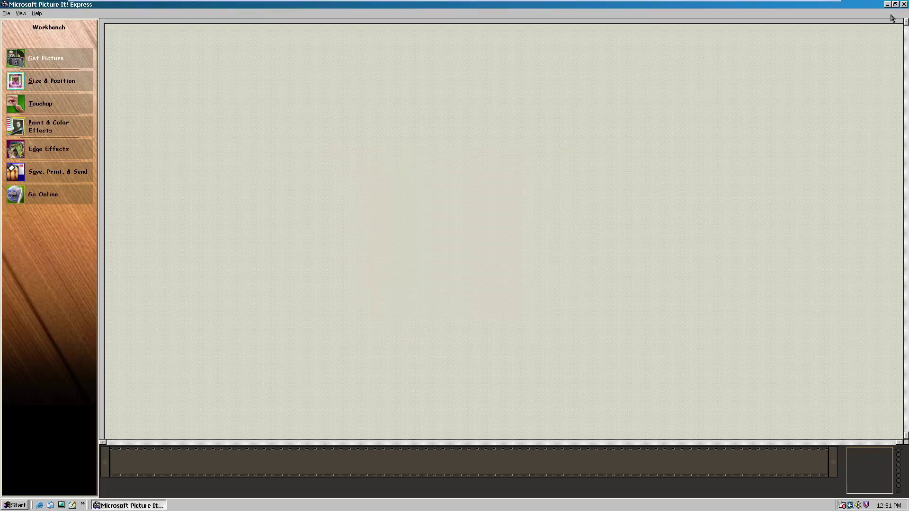
click(903, 4)
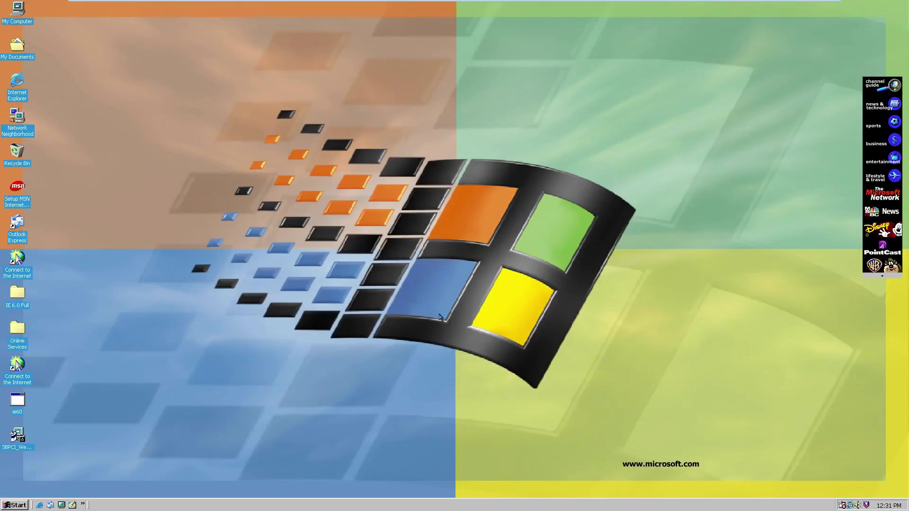
Launch McAfee VirusScan from the Plus! 98 menu and dismiss its welcome message.
click(14, 505)
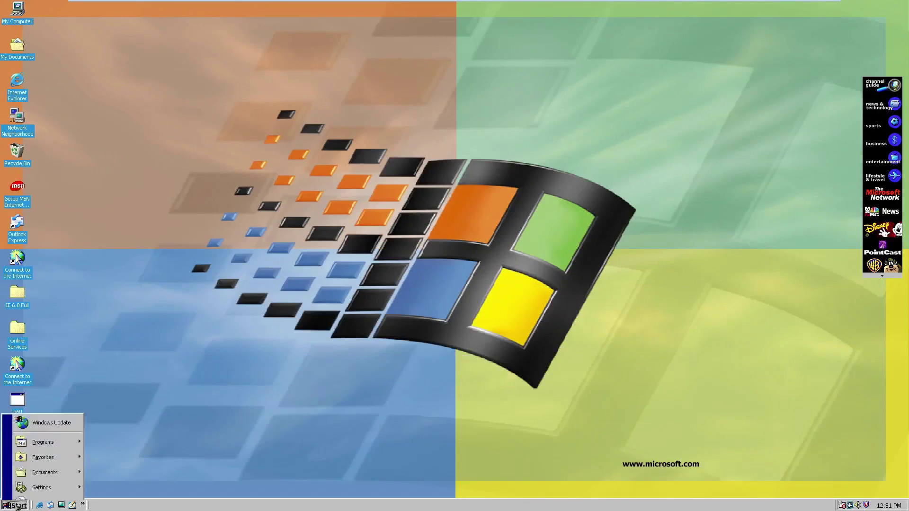
mouse_move(48, 367)
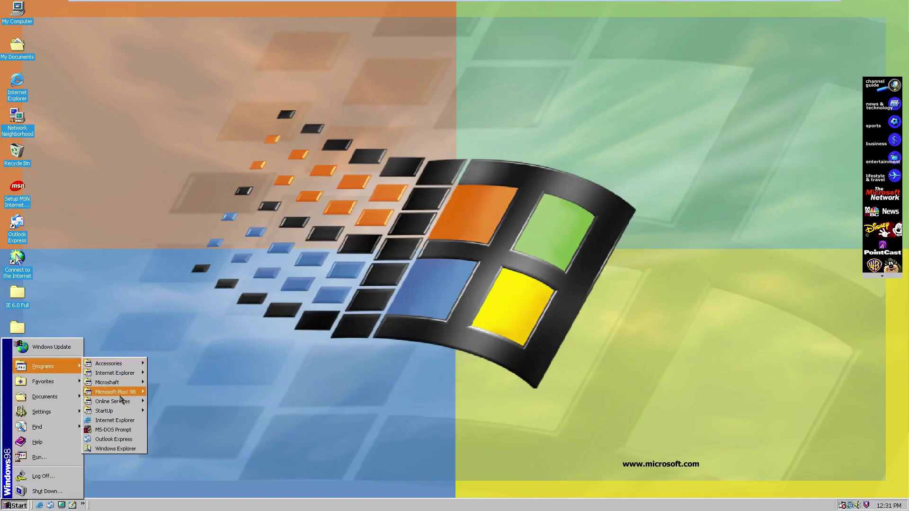
mouse_move(120, 394)
mouse_move(182, 403)
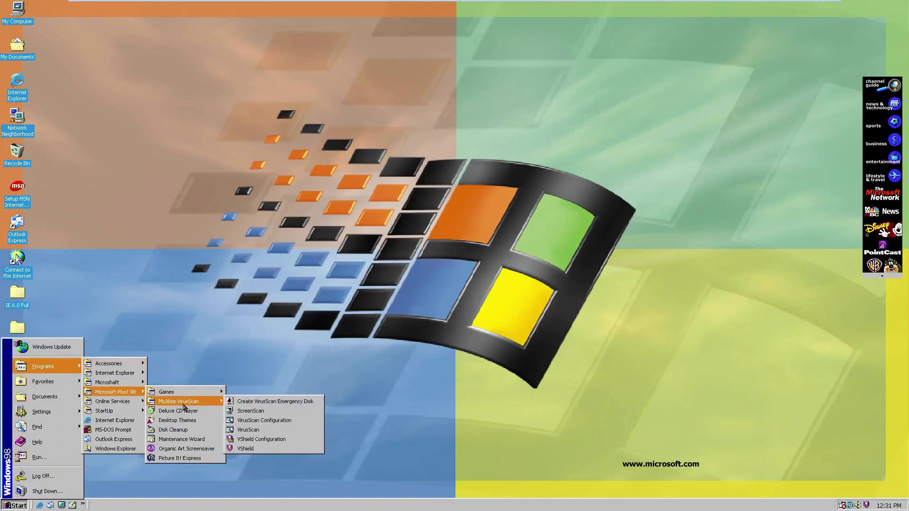
click(280, 431)
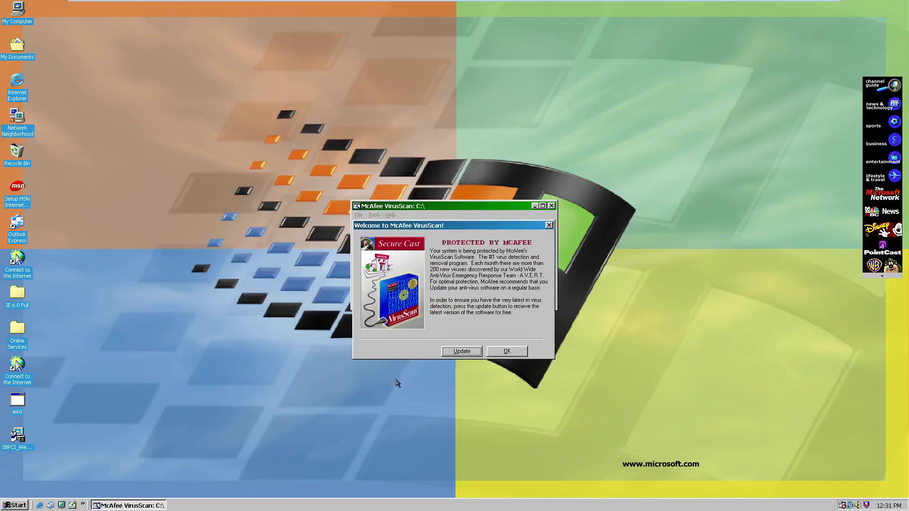
click(505, 352)
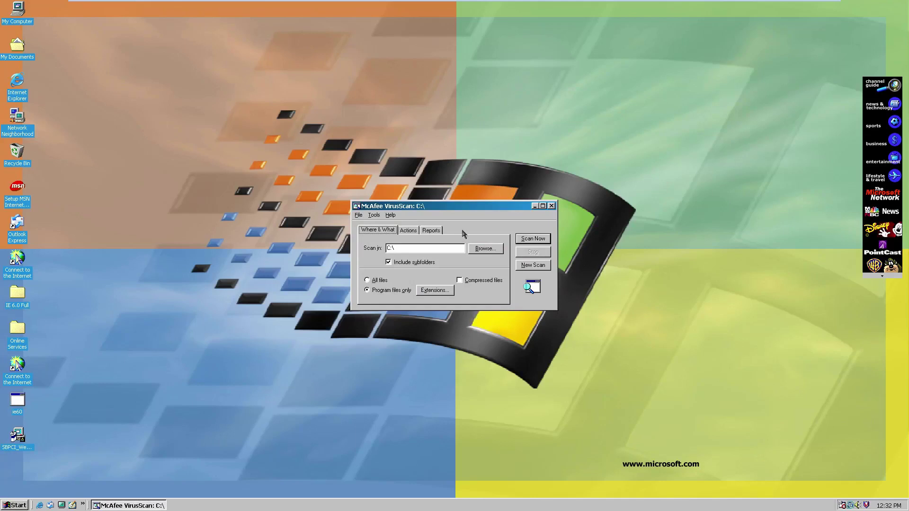
Switch to the advanced view and start File > Update VirusScan.
click(374, 215)
click(377, 223)
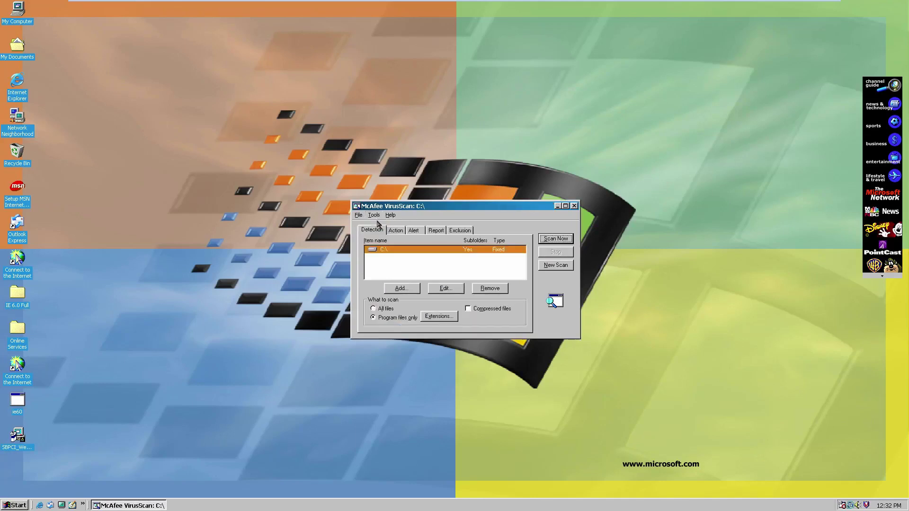
click(360, 215)
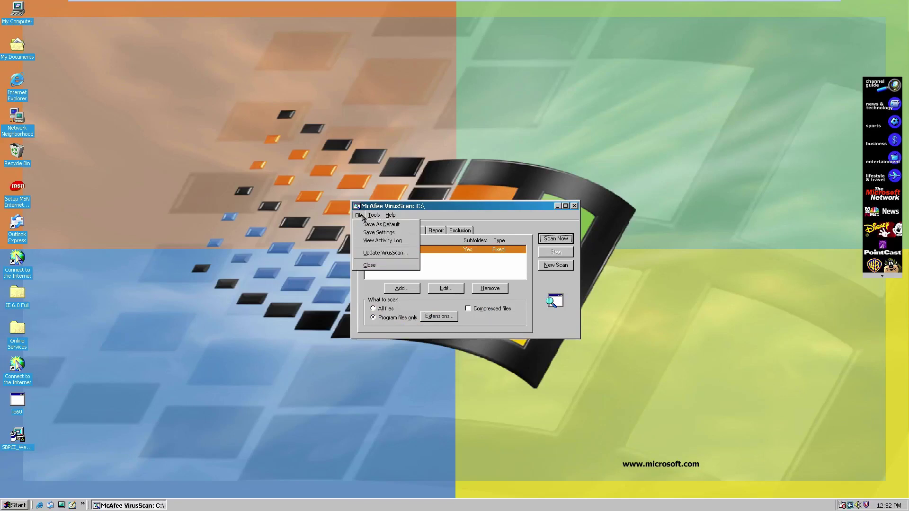
click(377, 253)
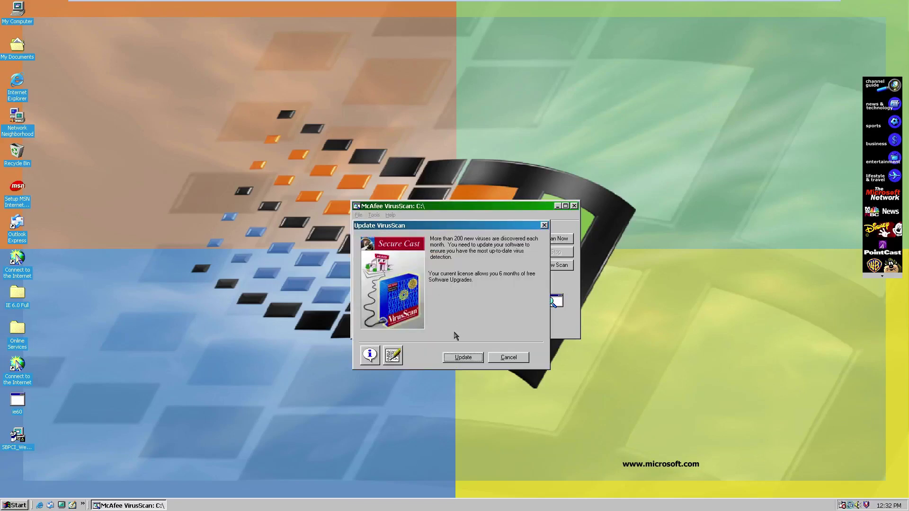
click(460, 358)
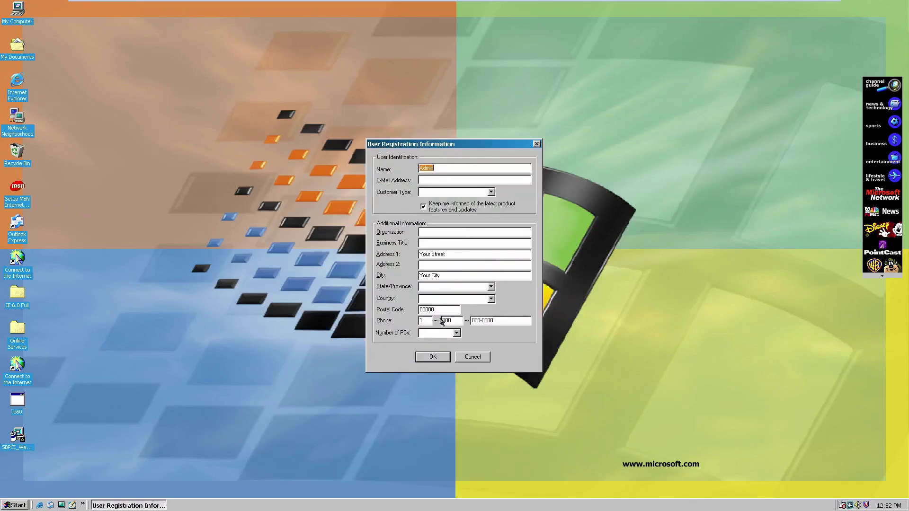
Enter the user's e-mail address and set Customer Type to Value Added Reseller.
click(440, 180)
click(491, 191)
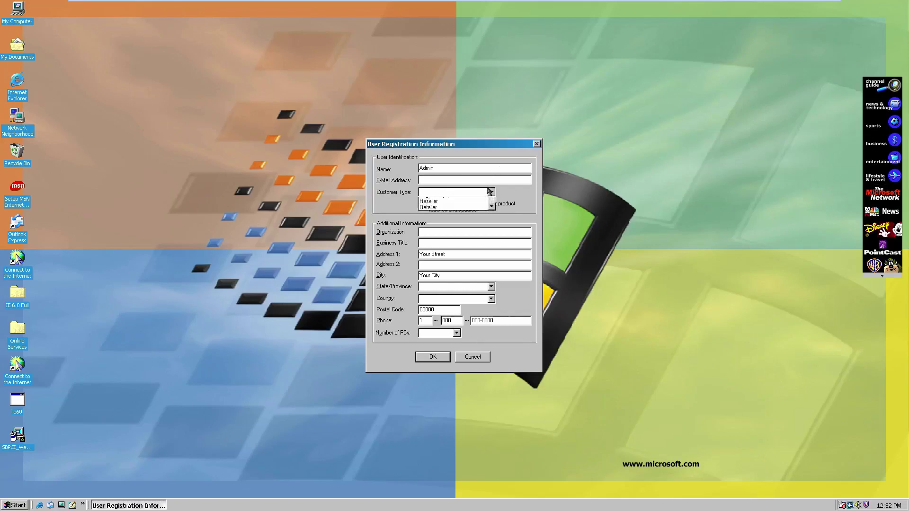
click(489, 180)
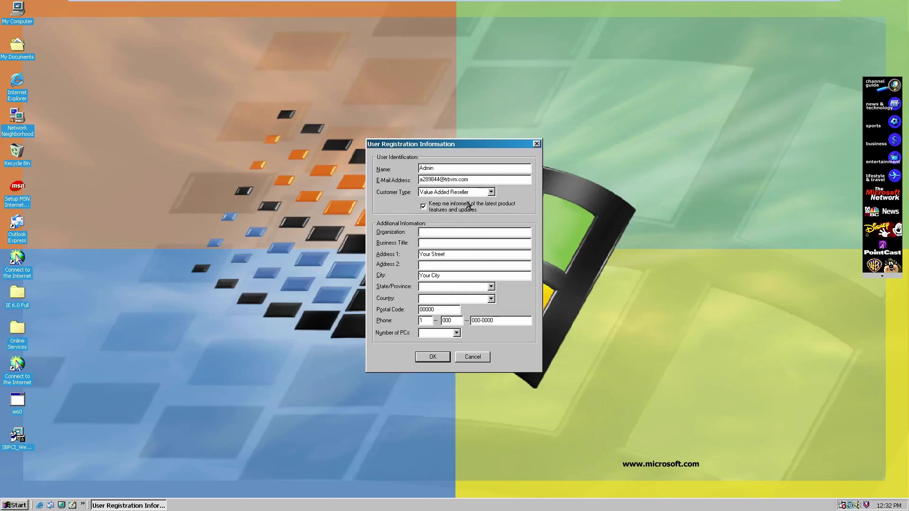
Fill Organization, Address 1, Address 2 and City with 'none'.
click(492, 233)
text(none)
key(Tab)
text(none)
key(Tab)
text(none)
key(Tab)
text(none)
Set state to North Carolina, country to Norfolk Island, and postal code 'no'.
key(Tab)
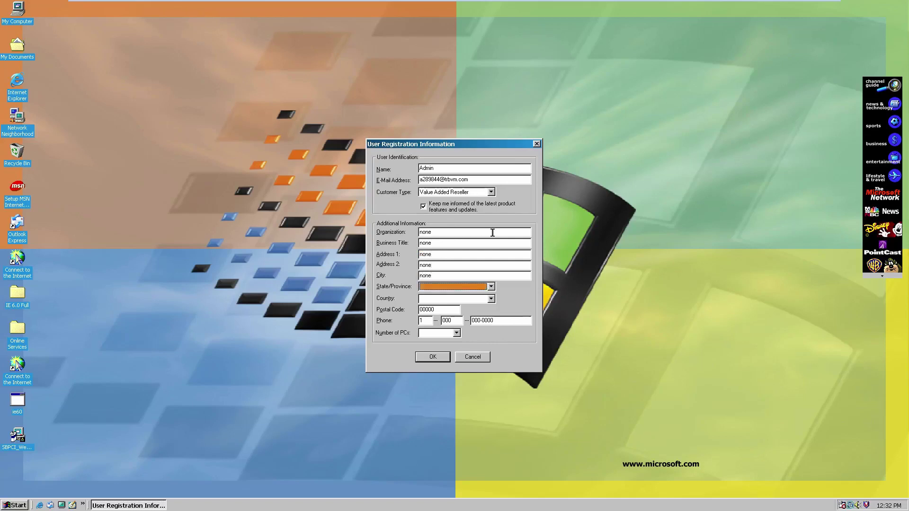
key(n)
key(Tab)
key(n)
key(o)
key(Tab)
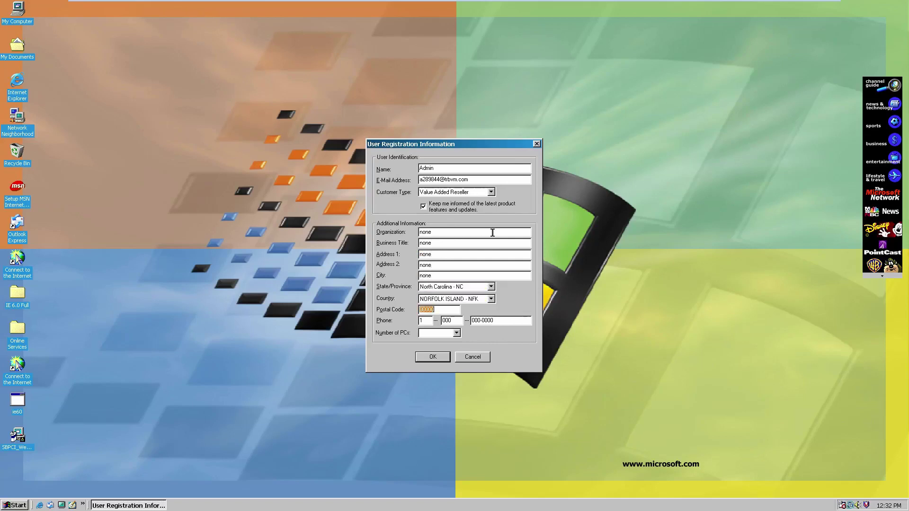
text(no)
key(Tab)
key(Tab)
key(Tab)
Submit the form, dismiss the invalid-data warning, enter a phone number and resubmit.
click(433, 357)
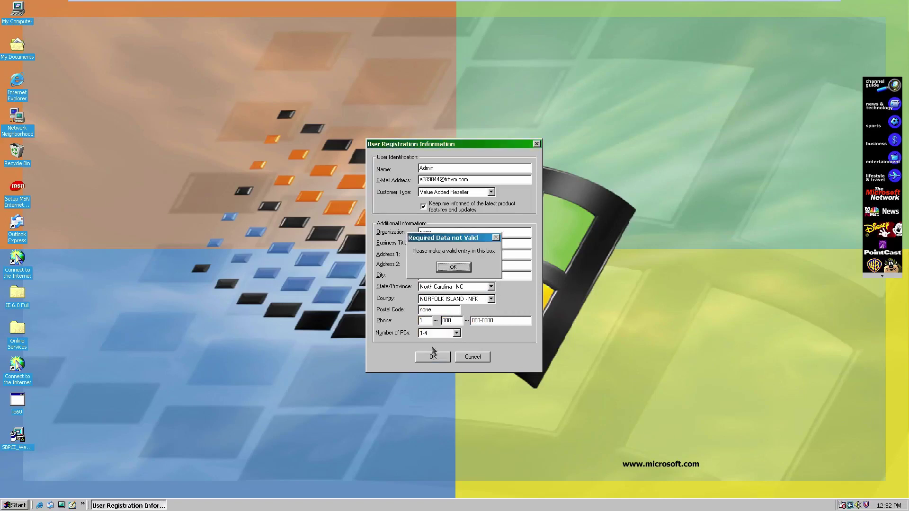
click(454, 268)
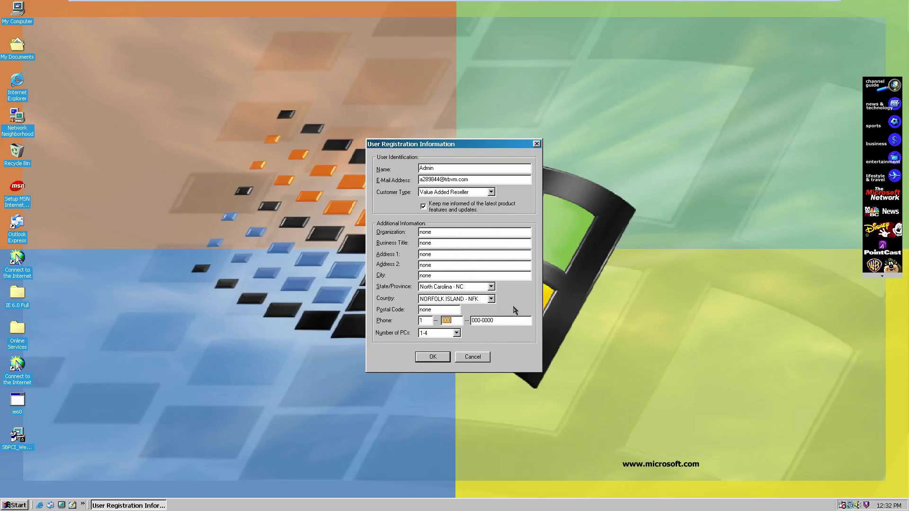
key(Return)
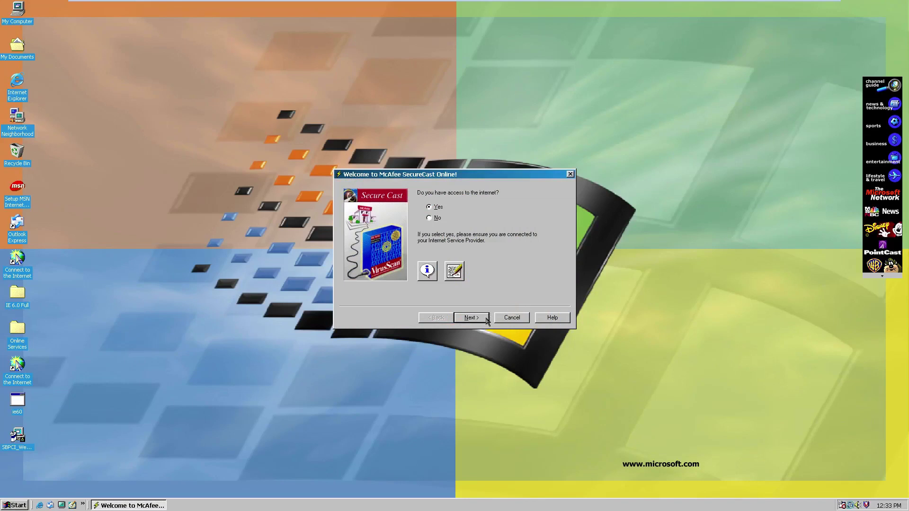
Answer No to internet access, try the dialing page, then accept the missing-area-code warning.
click(471, 318)
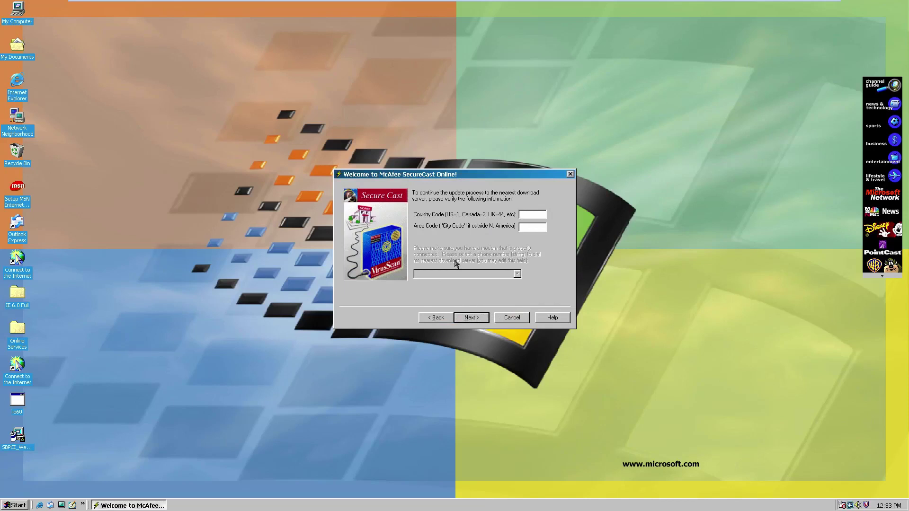
click(449, 318)
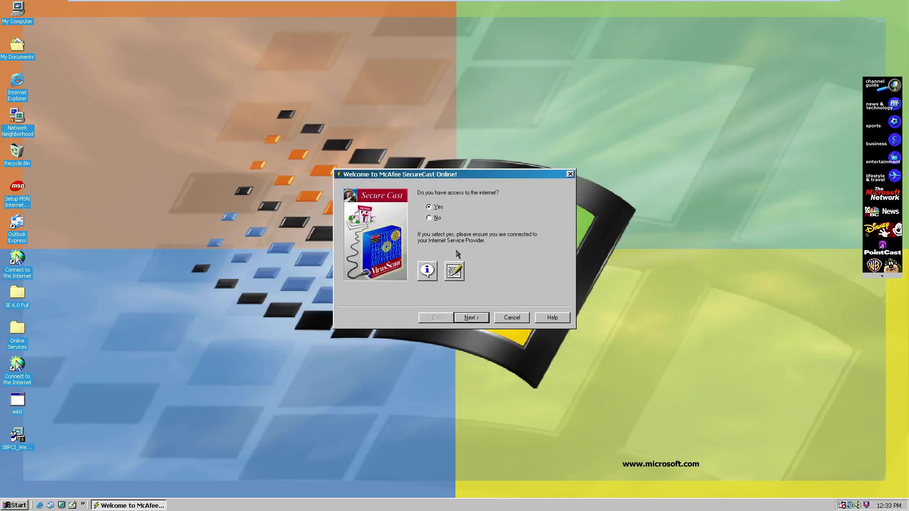
click(429, 219)
click(472, 317)
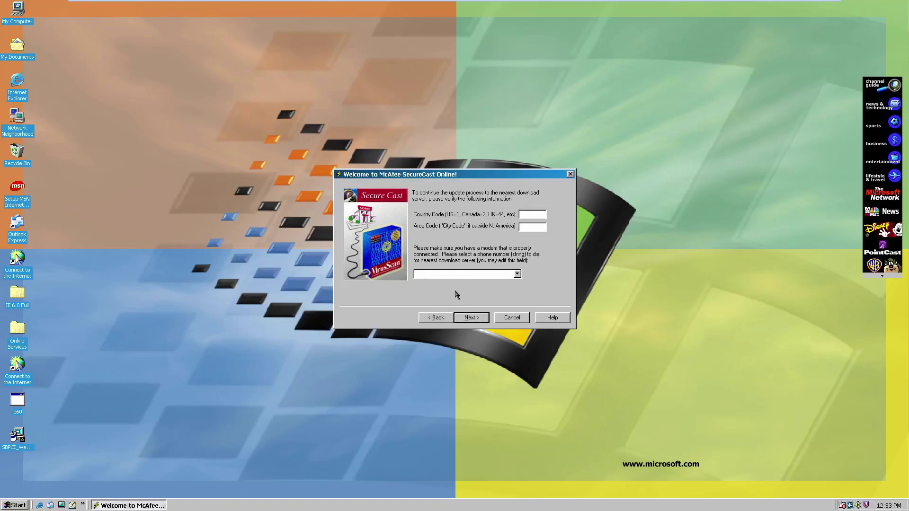
click(458, 276)
click(474, 320)
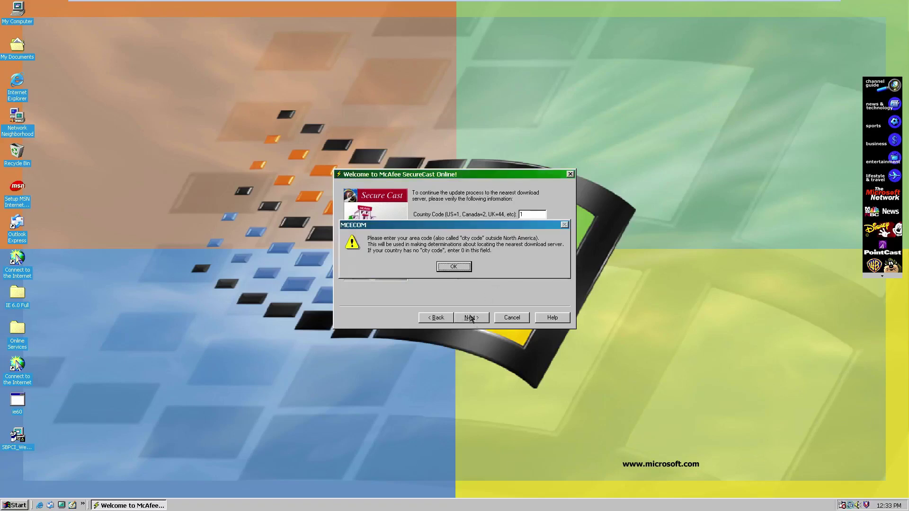
click(454, 267)
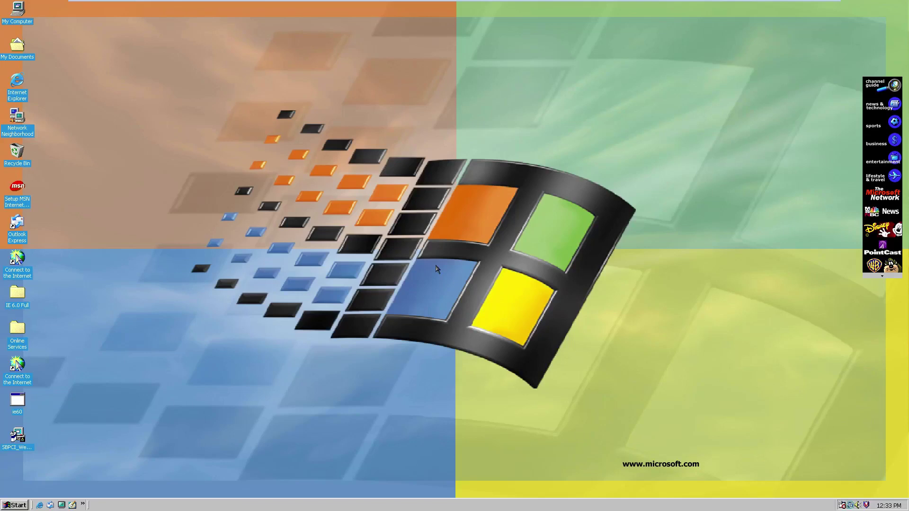
Launch the VirusScan scanner from the Plus! 98 menu.
click(15, 505)
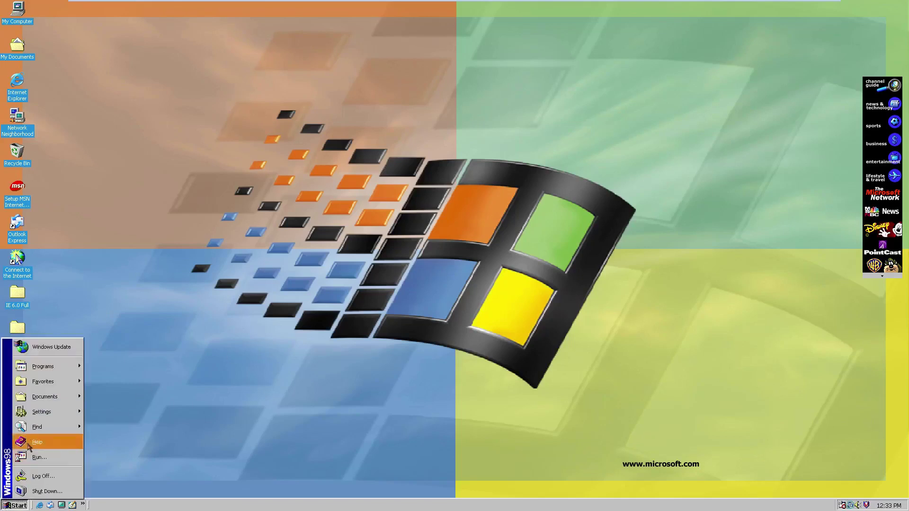
mouse_move(45, 367)
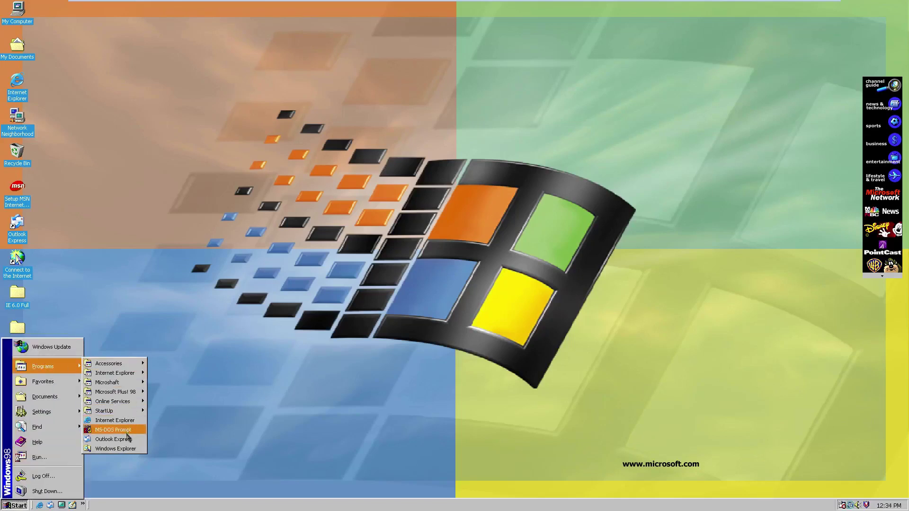
mouse_move(120, 394)
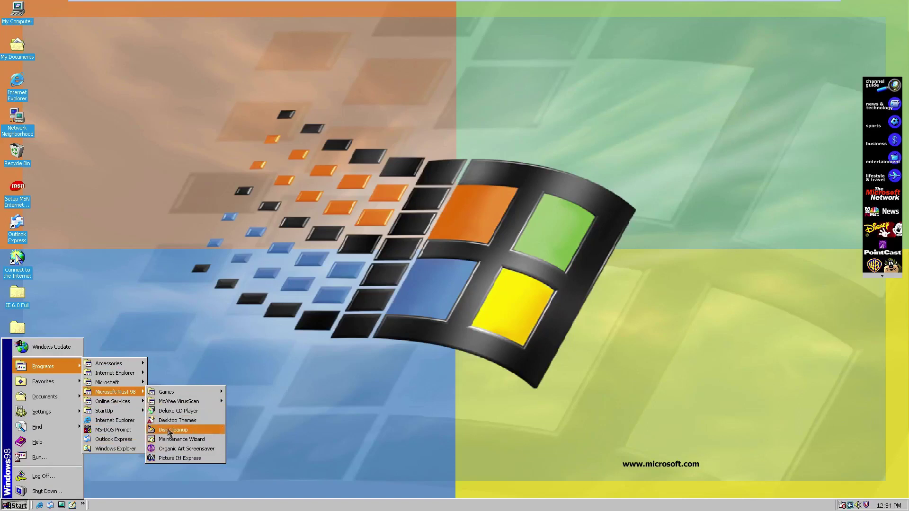
mouse_move(173, 402)
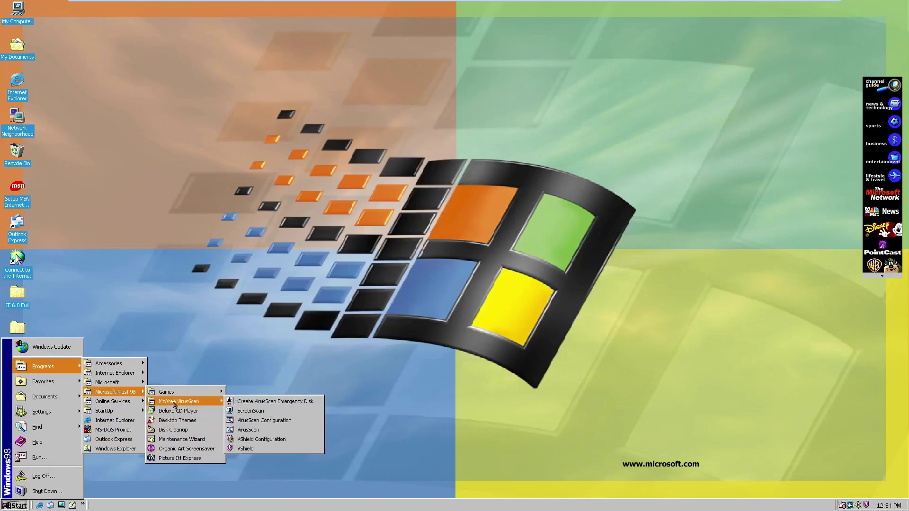
click(259, 431)
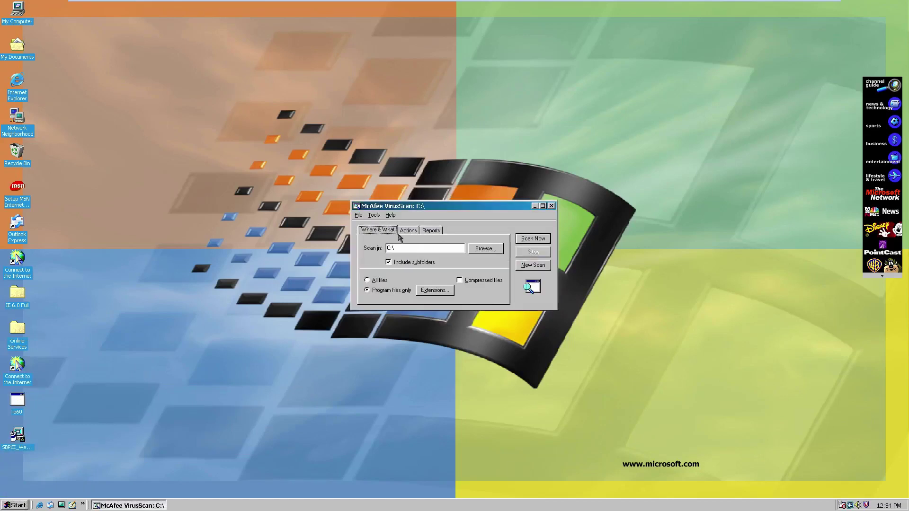
Set the scan location to the IE 6.0 Full folder and scan it.
click(485, 250)
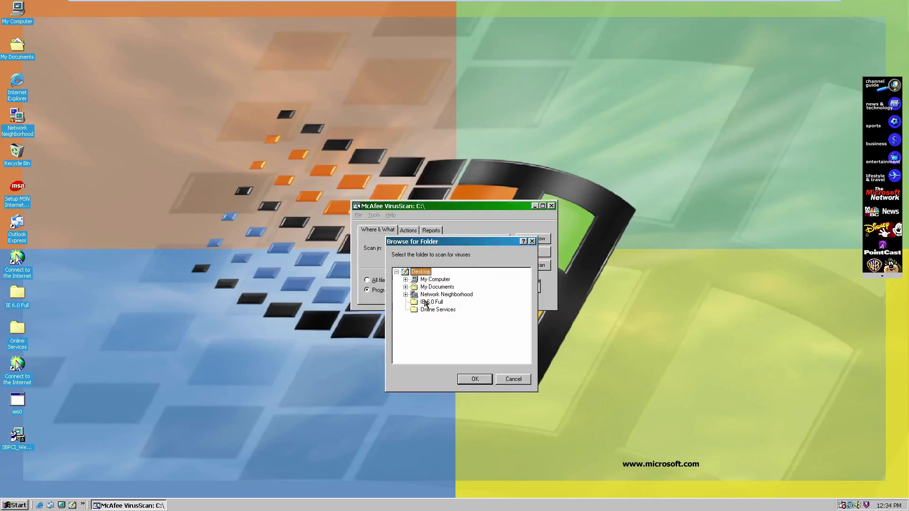
click(436, 305)
click(472, 379)
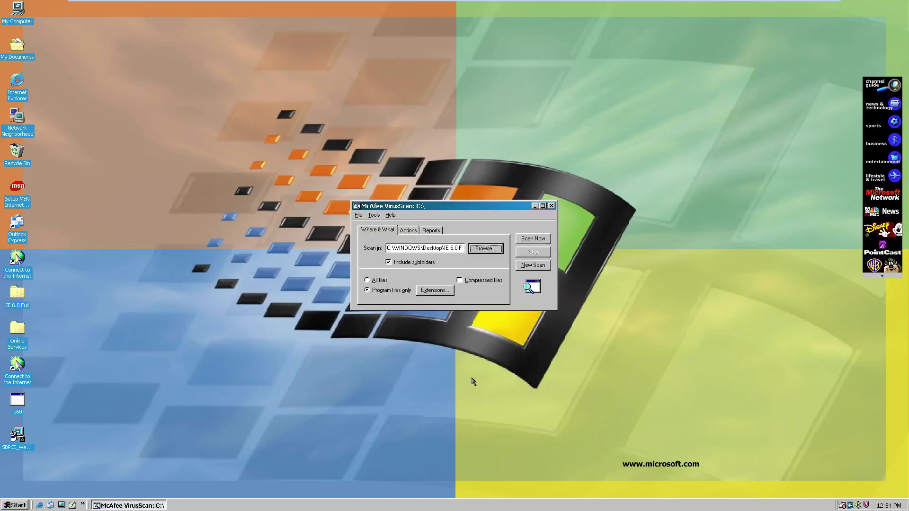
click(518, 242)
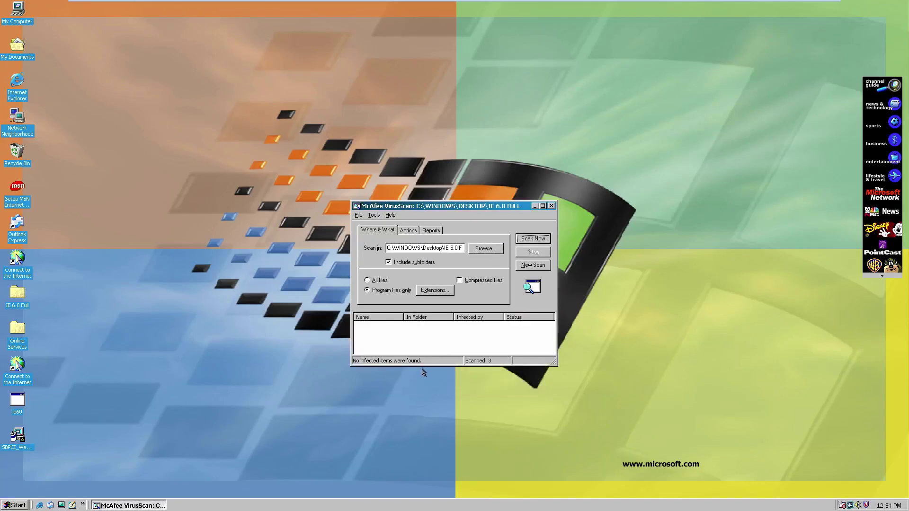
Review the detection and reporting tabs and the About box, then close VirusScan.
click(418, 229)
click(432, 231)
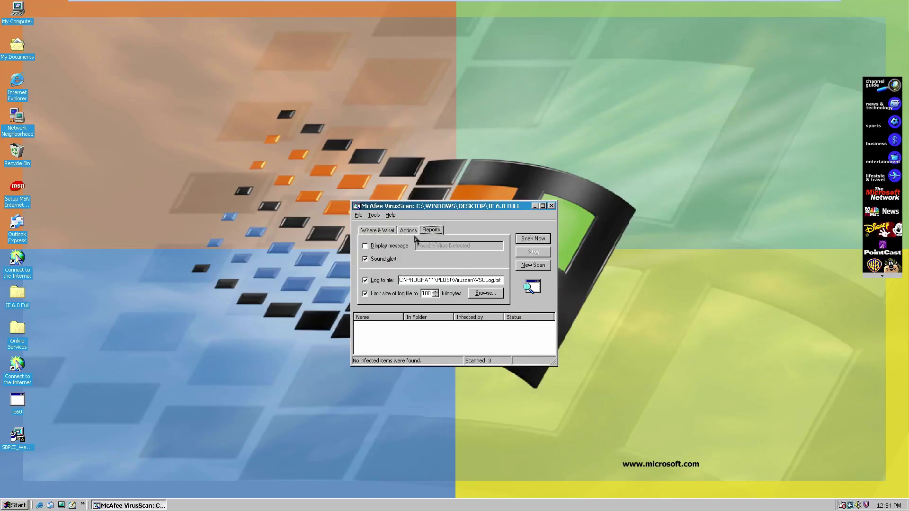
click(388, 217)
click(403, 257)
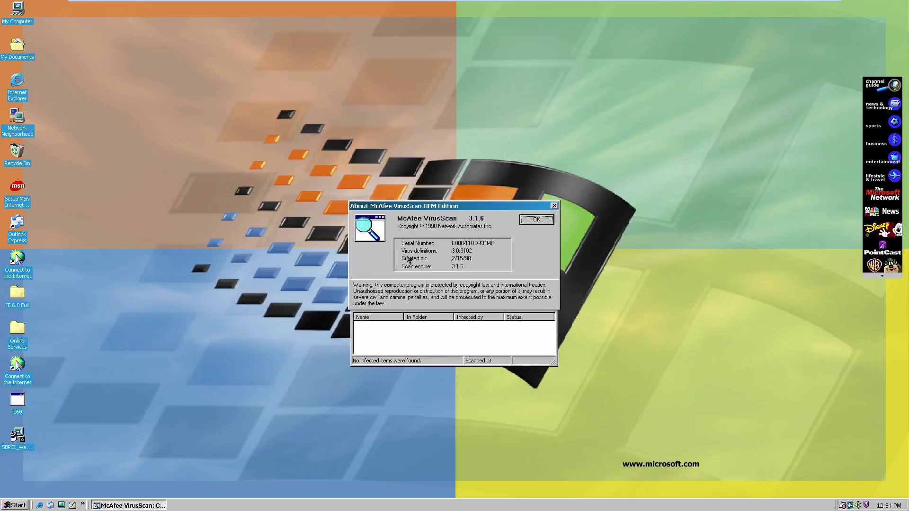
click(536, 220)
click(552, 203)
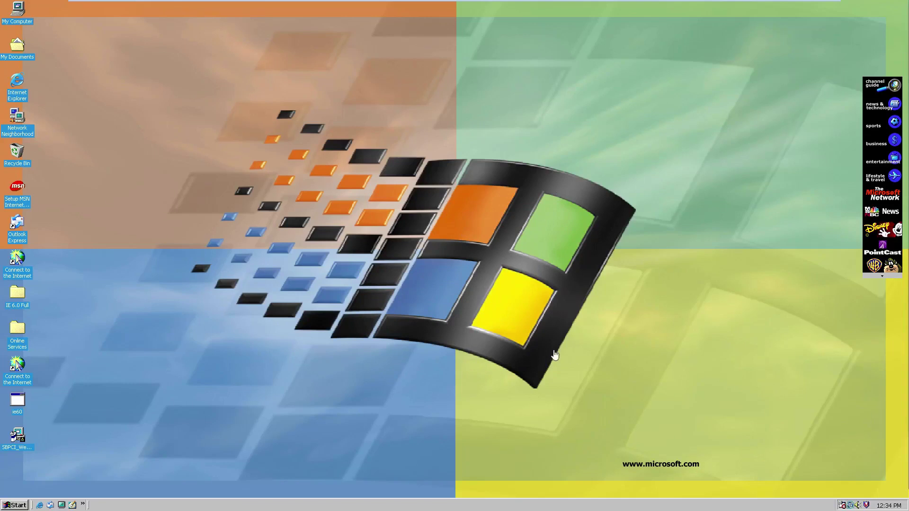
right_click(547, 351)
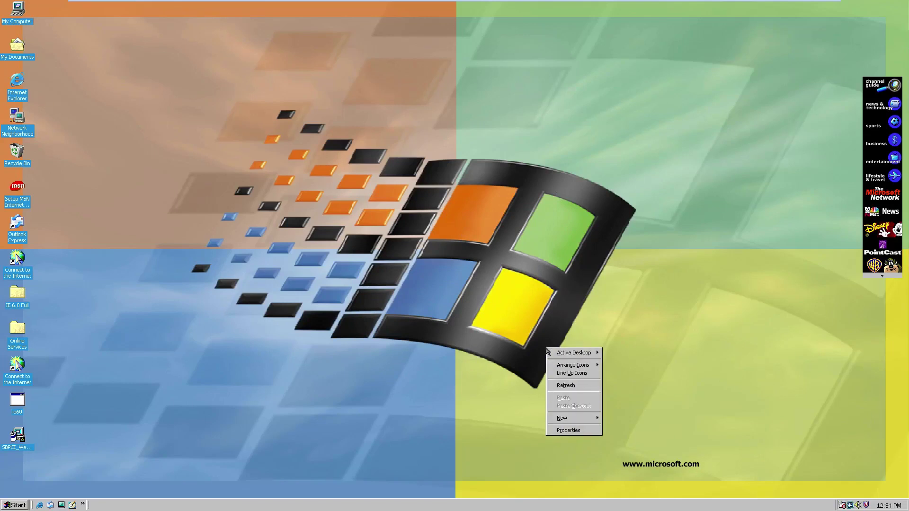
click(438, 357)
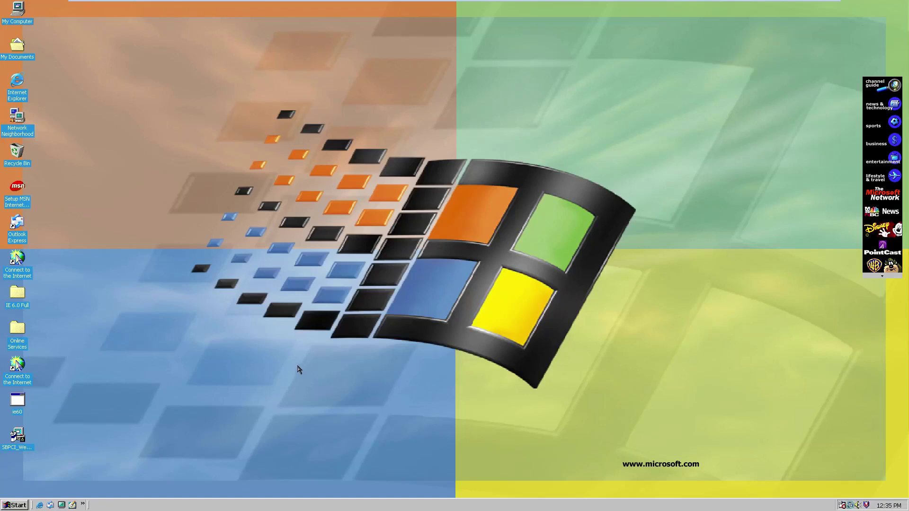
Launch Golf 1998 Lite from Plus! 98 Games and skip the Friendly Software intro.
click(26, 506)
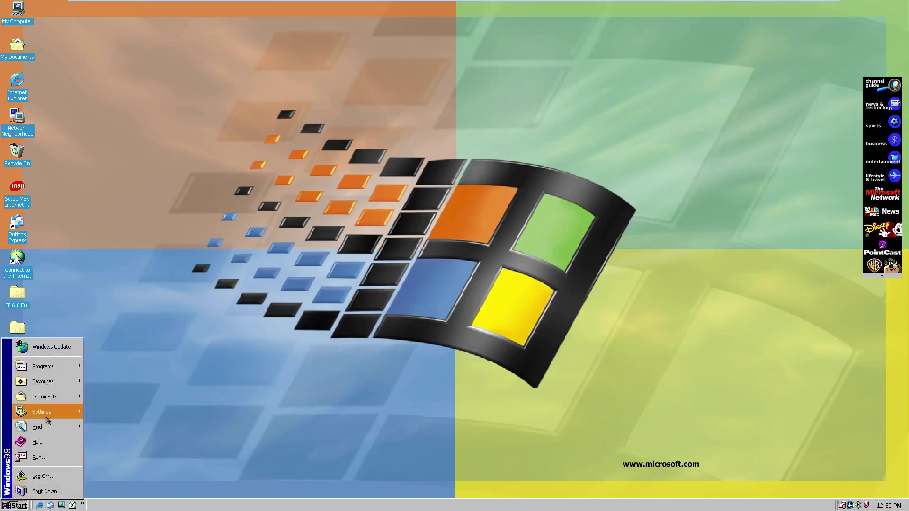
mouse_move(39, 369)
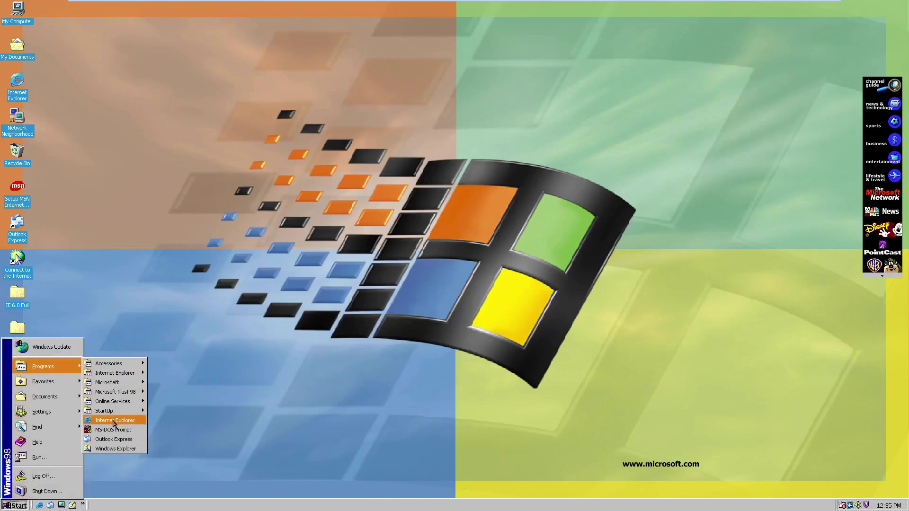
mouse_move(121, 395)
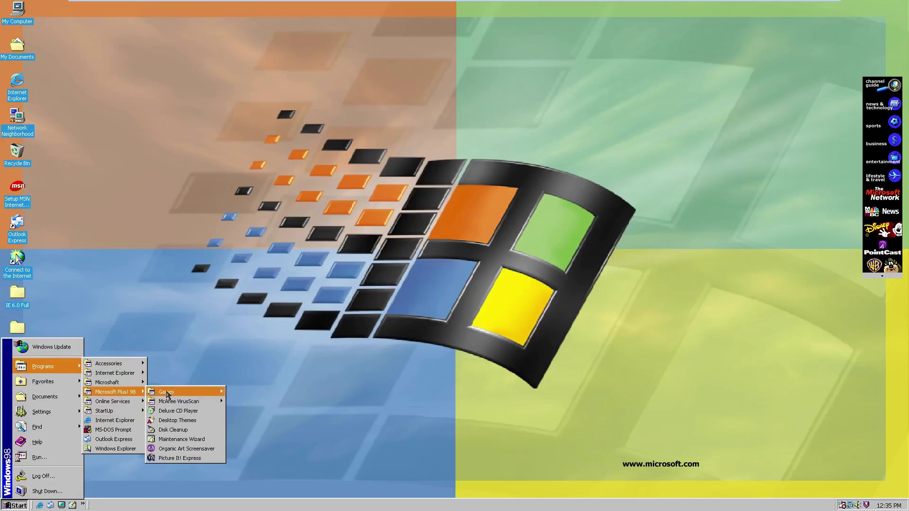
mouse_move(167, 395)
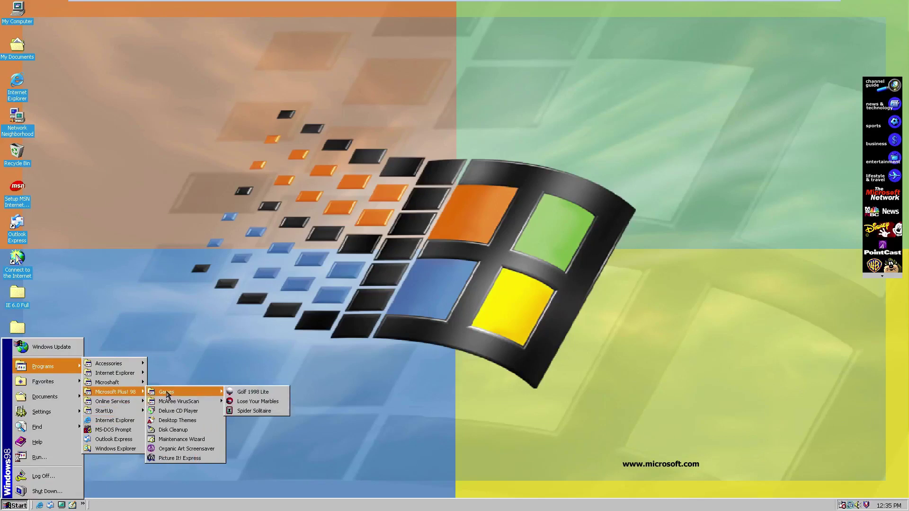
click(245, 400)
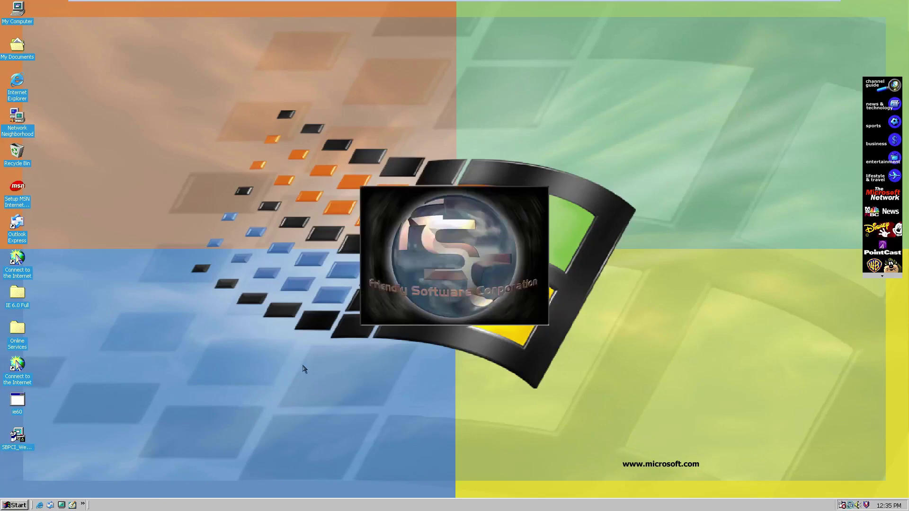
click(439, 283)
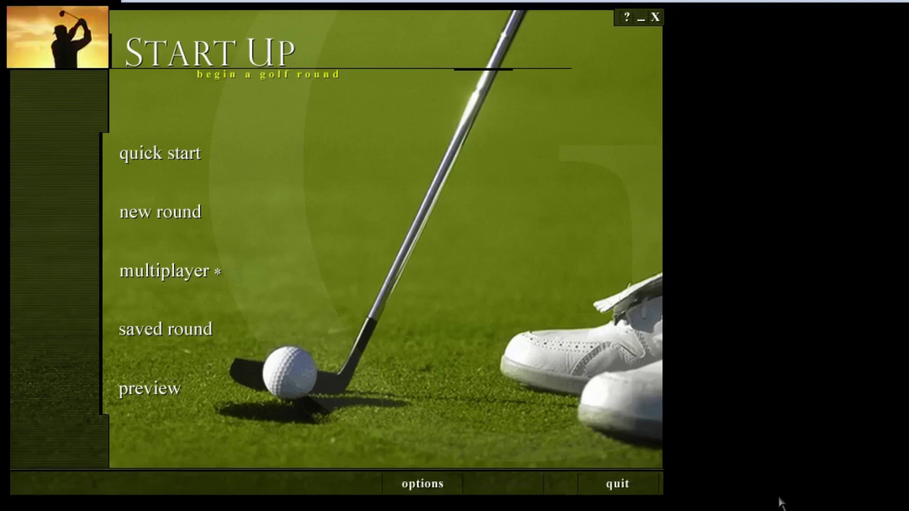
Check Options > Game Preferences, keep the settings, and start a Quick Start round.
click(441, 494)
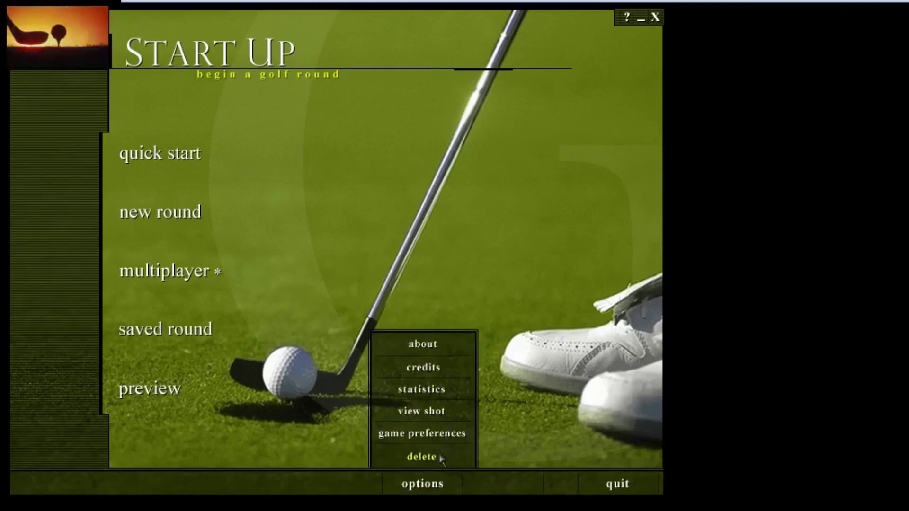
click(440, 438)
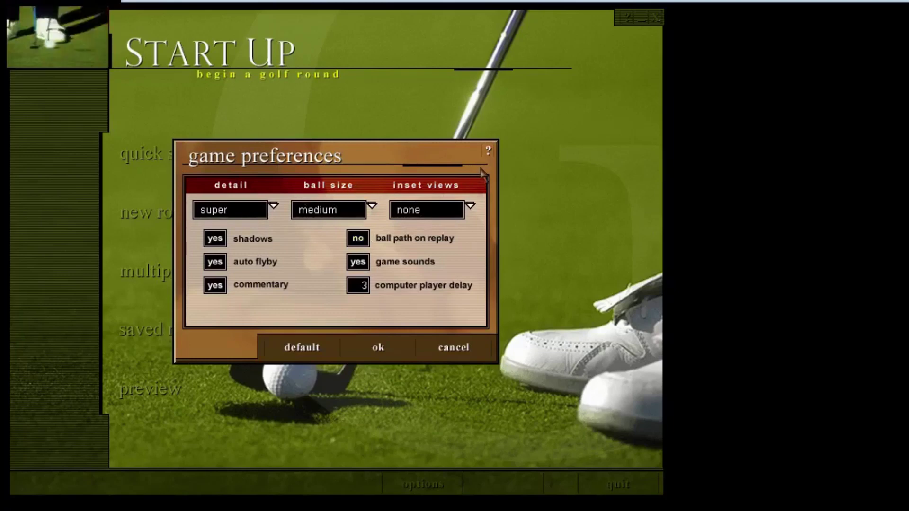
click(395, 348)
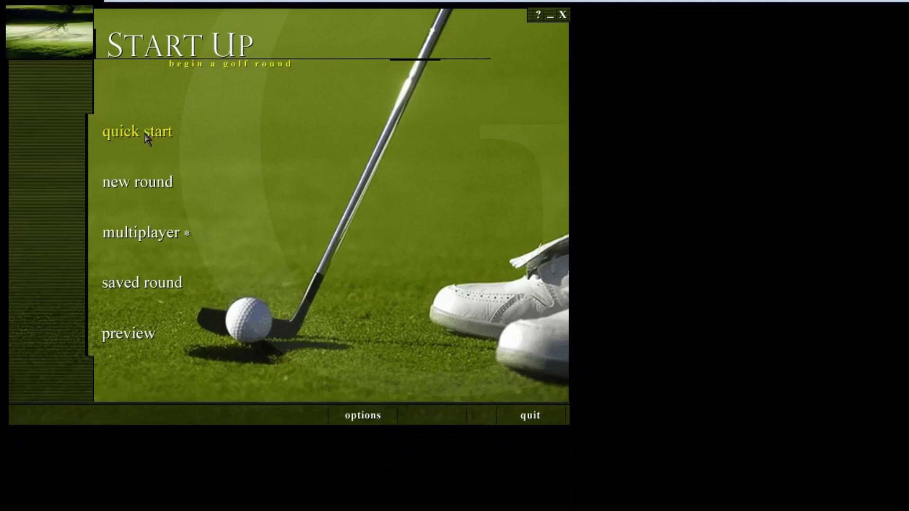
click(142, 133)
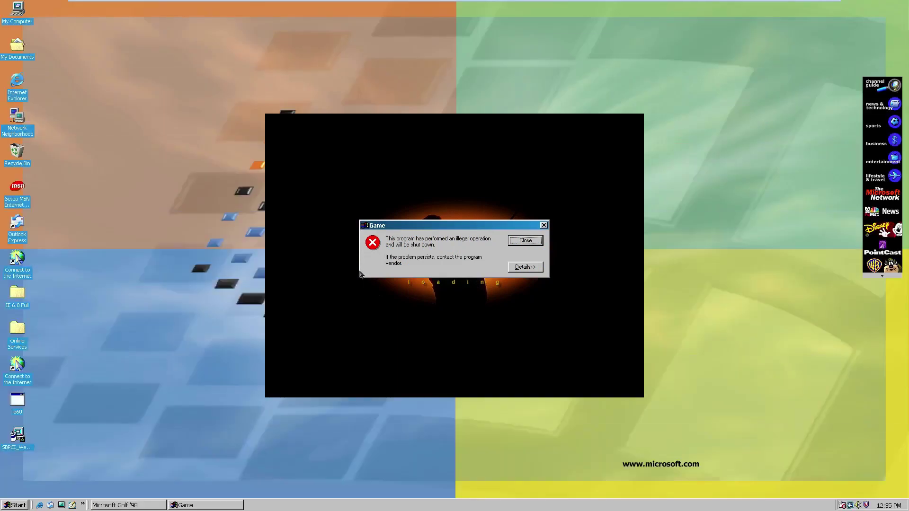
Close the illegal-operation error and relaunch Golf 1998 Lite from the Games menu.
click(523, 240)
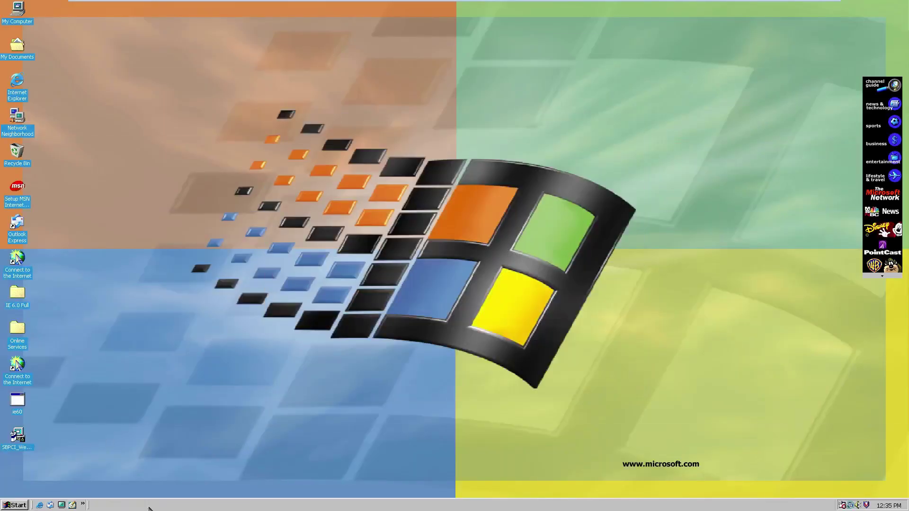
click(7, 506)
mouse_move(47, 367)
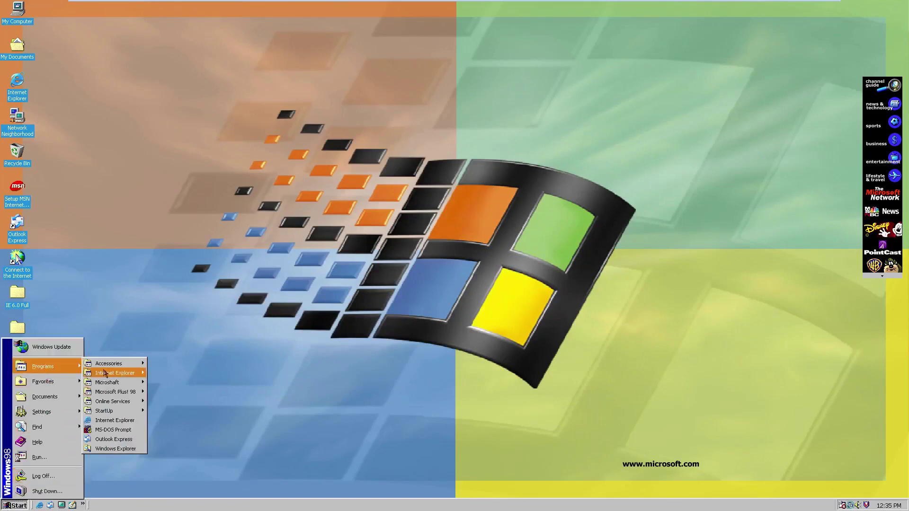
mouse_move(133, 393)
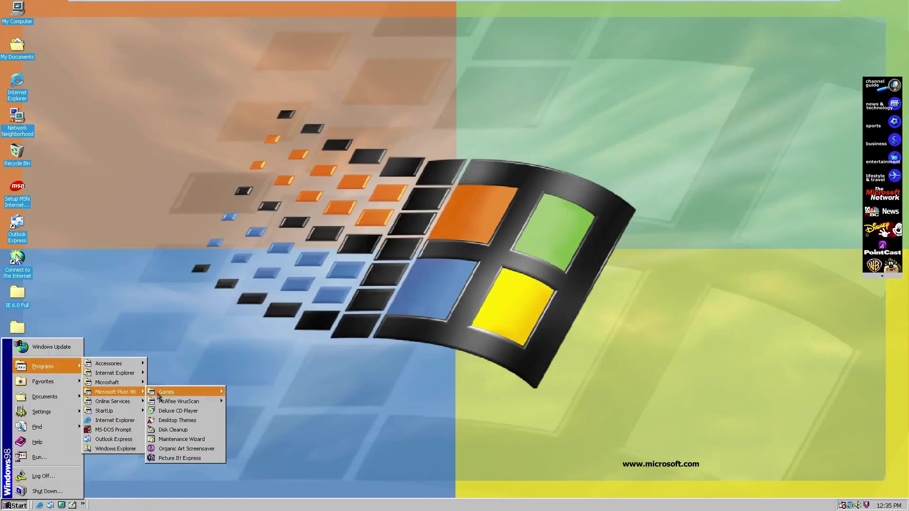
click(237, 396)
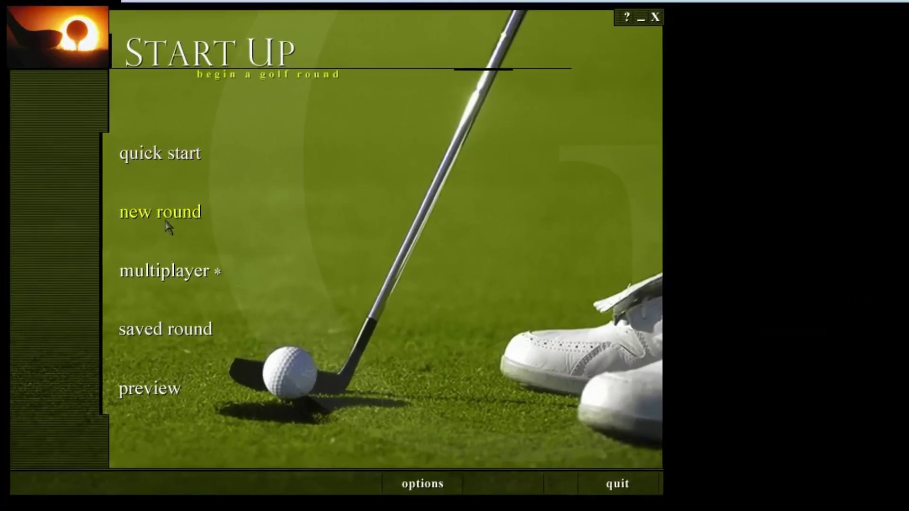
Set up a new round on The Preserve 9 front nine with mostly cloudy skies and begin.
click(166, 214)
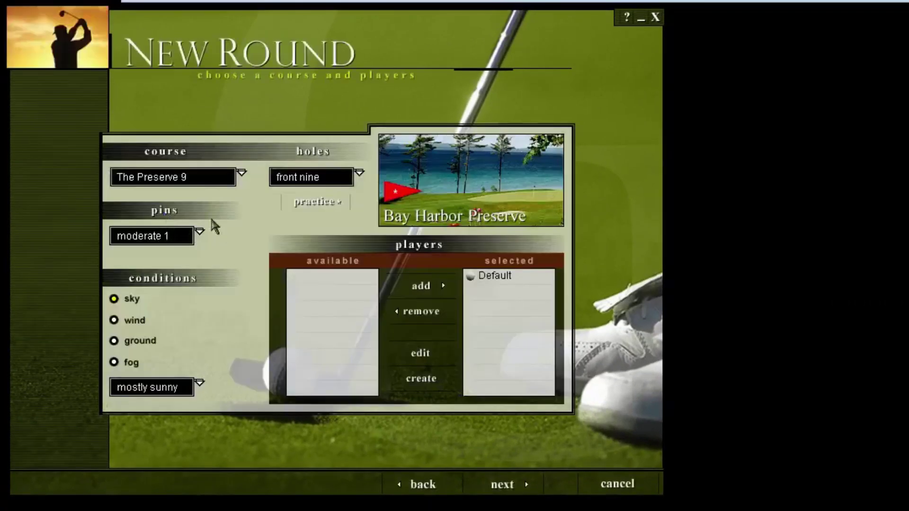
click(208, 180)
click(180, 197)
click(313, 183)
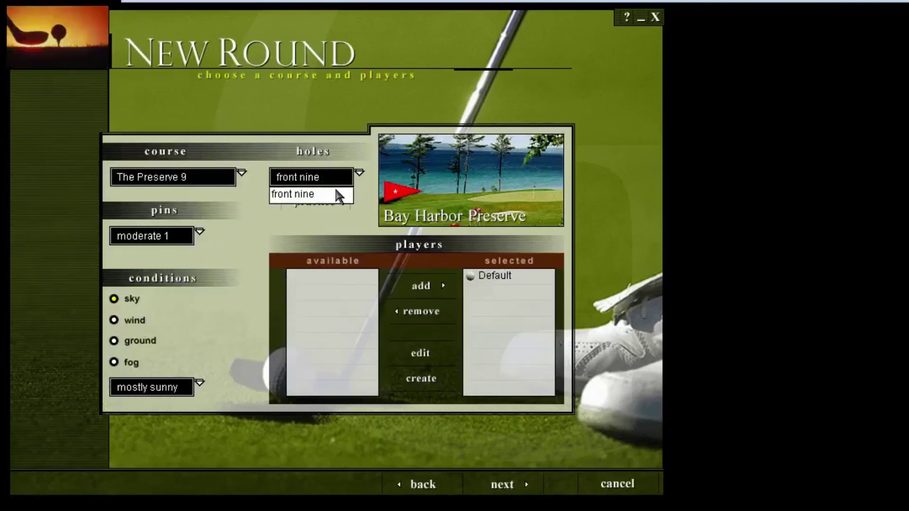
click(338, 196)
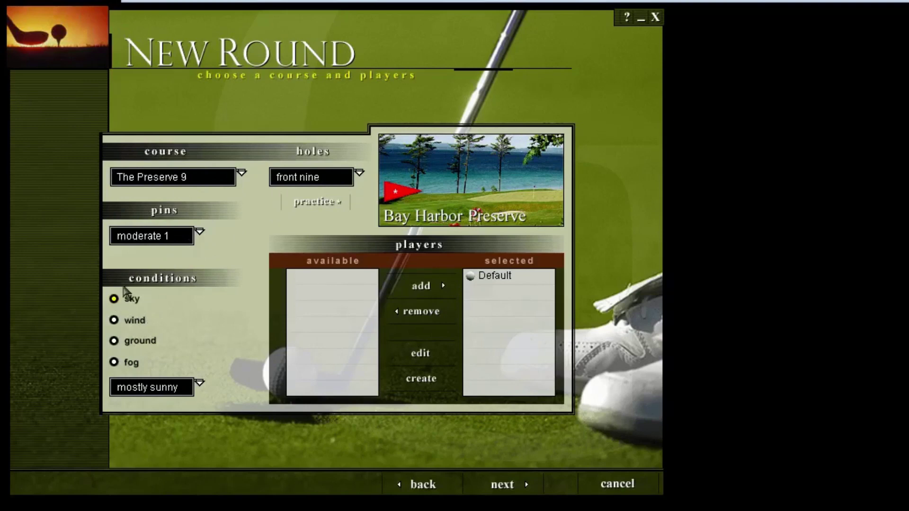
click(140, 389)
click(164, 435)
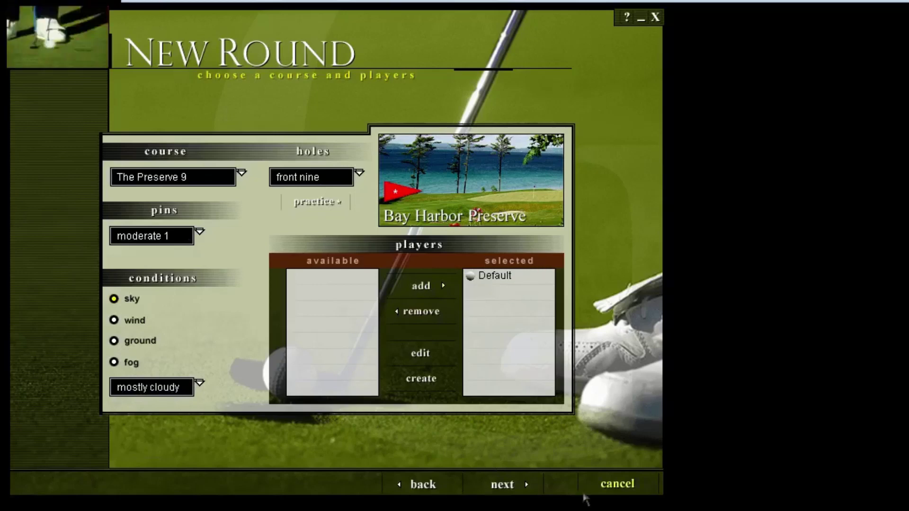
click(506, 484)
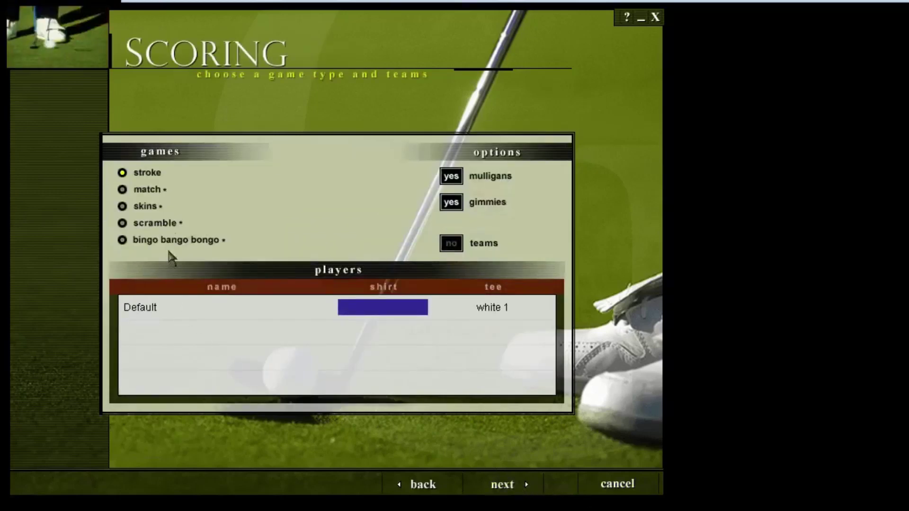
click(502, 484)
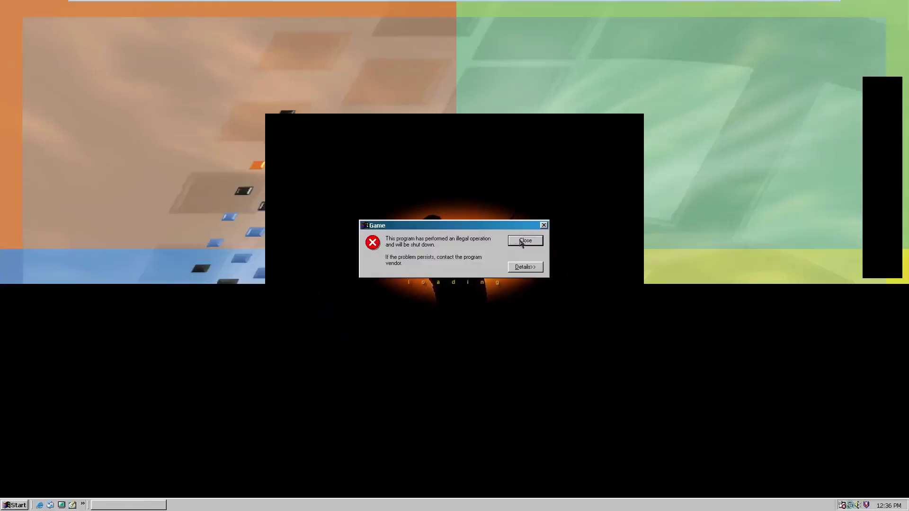
Close the crash error and launch Lose Your Marbles from the Plus! 98 Games menu.
click(521, 241)
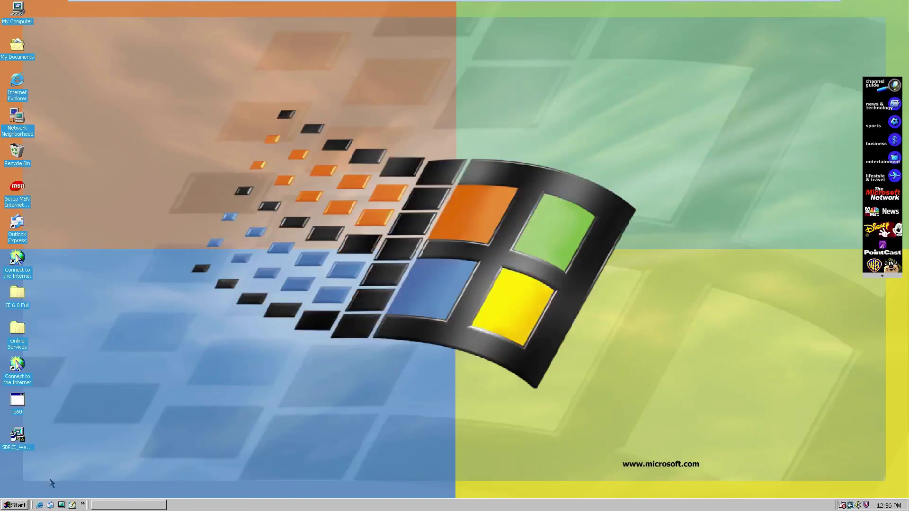
click(14, 506)
mouse_move(59, 367)
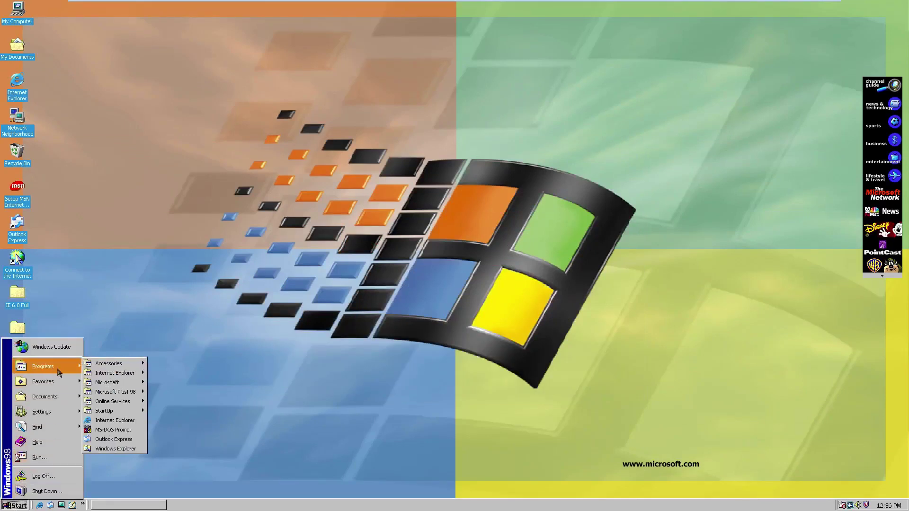
mouse_move(131, 393)
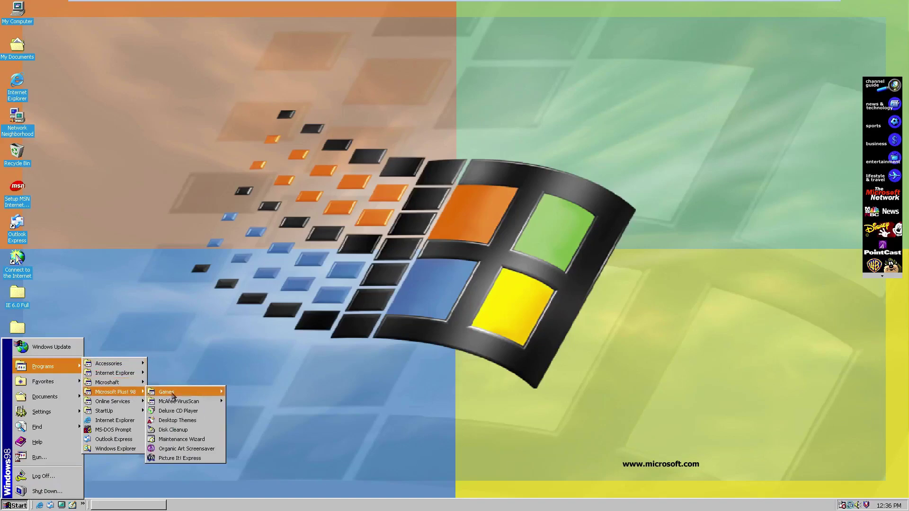
mouse_move(171, 394)
click(279, 401)
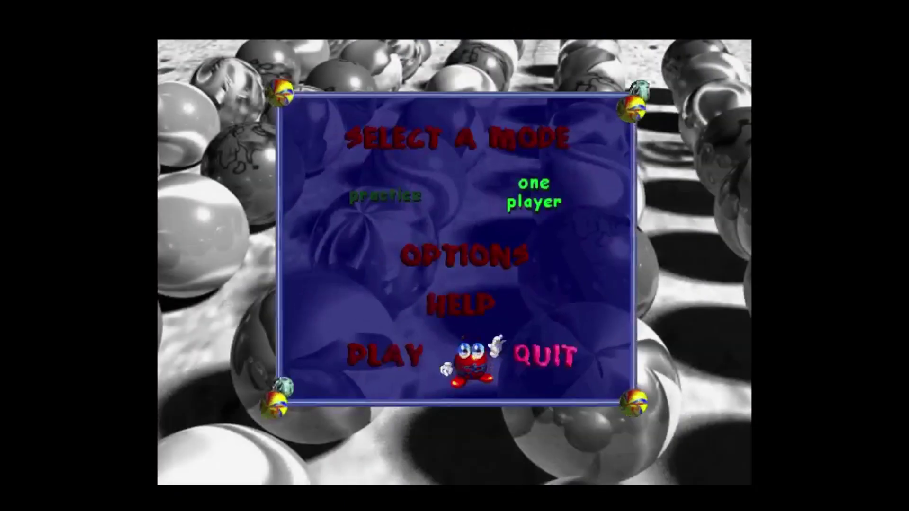
Choose PLAY on the main menu and confirm skill level 3.
key(Left)
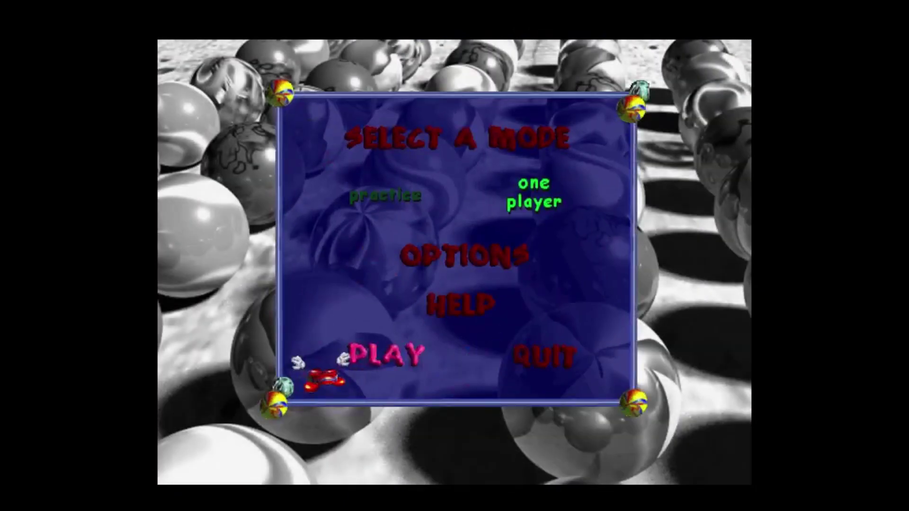
key(Return)
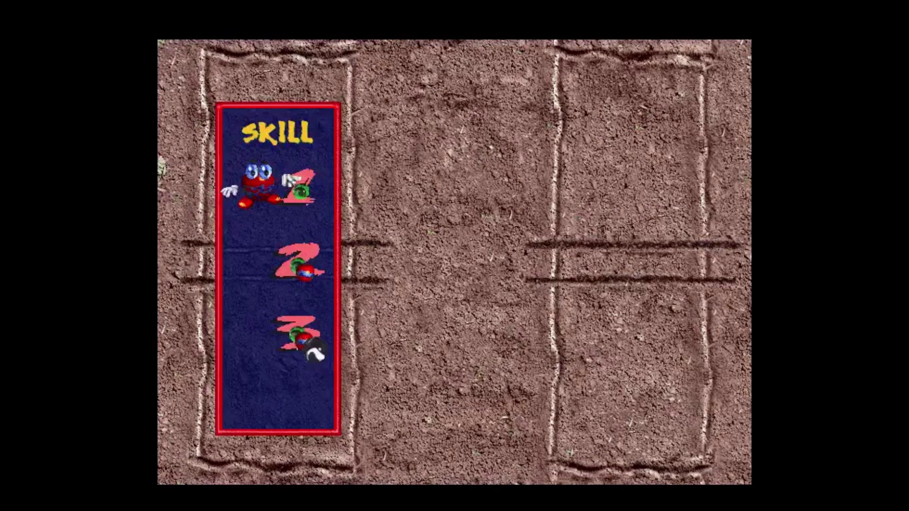
key(Down)
key(Down)
key(Up)
key(Up)
key(Up)
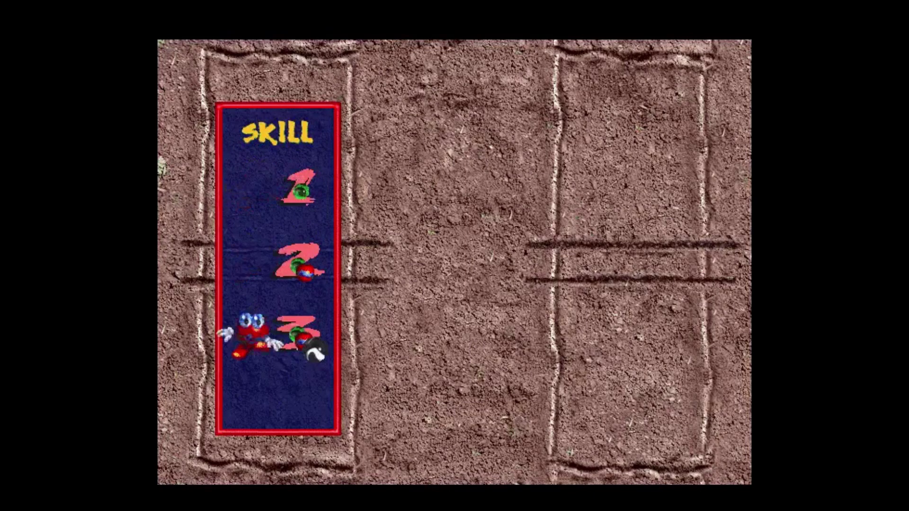
key(Return)
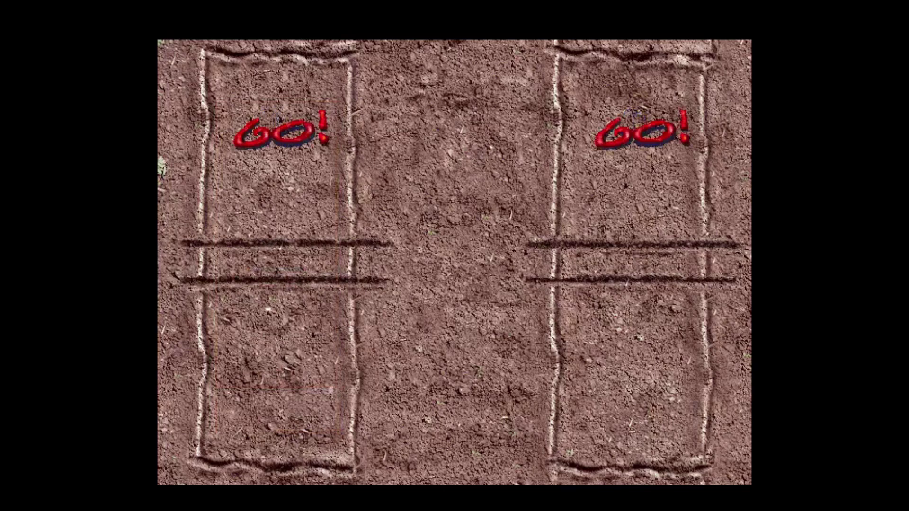
Move the ring across columns 1, 2, 3 and 5, shifting them up and down to line up matches.
key(Left)
key(Down)
key(Right)
key(Up)
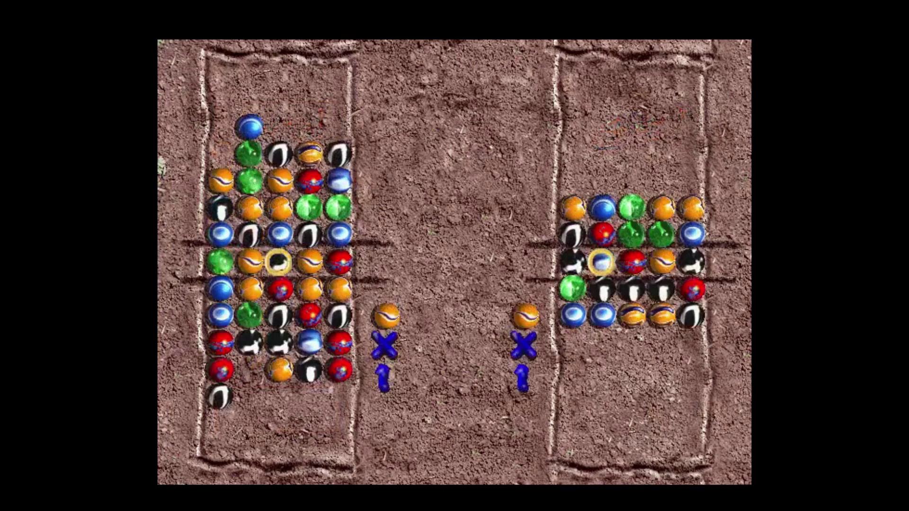
key(Right)
key(Down)
key(Left)
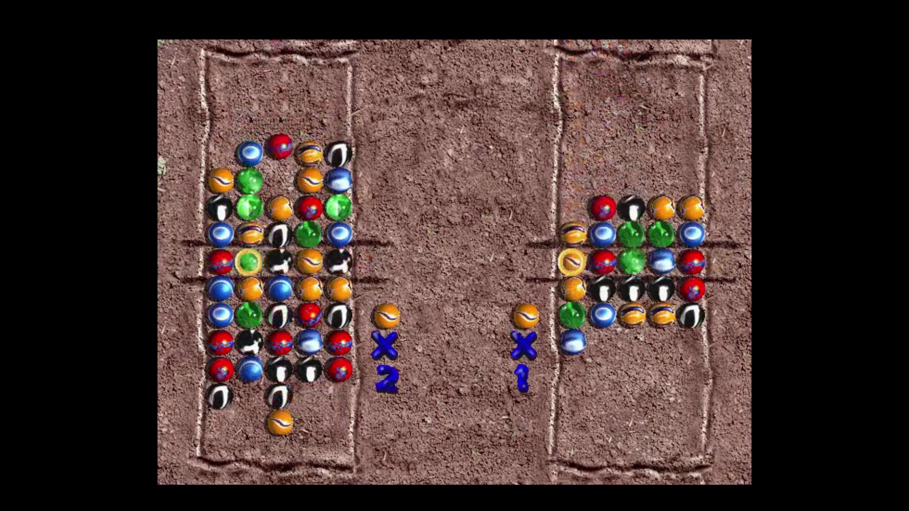
key(Down)
key(Left)
key(Up)
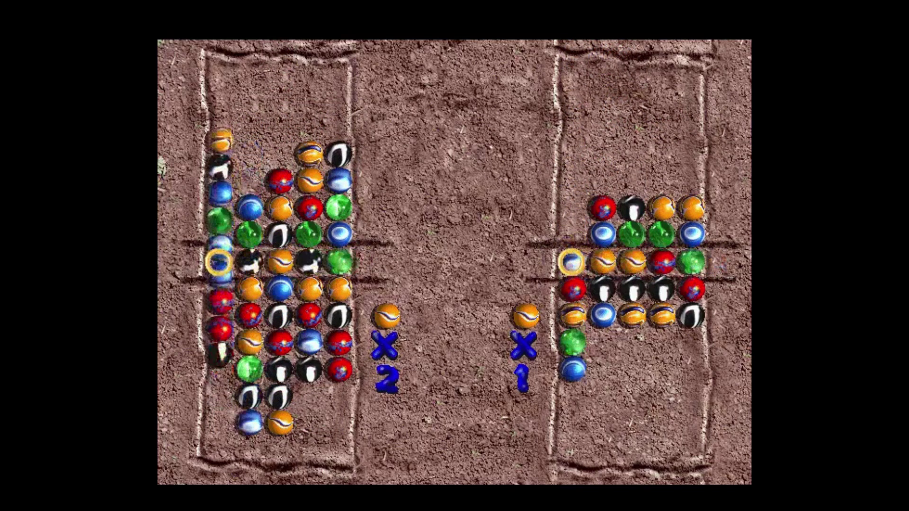
key(Left)
key(Down)
key(Right)
key(Right)
key(Down)
key(Right)
key(Left)
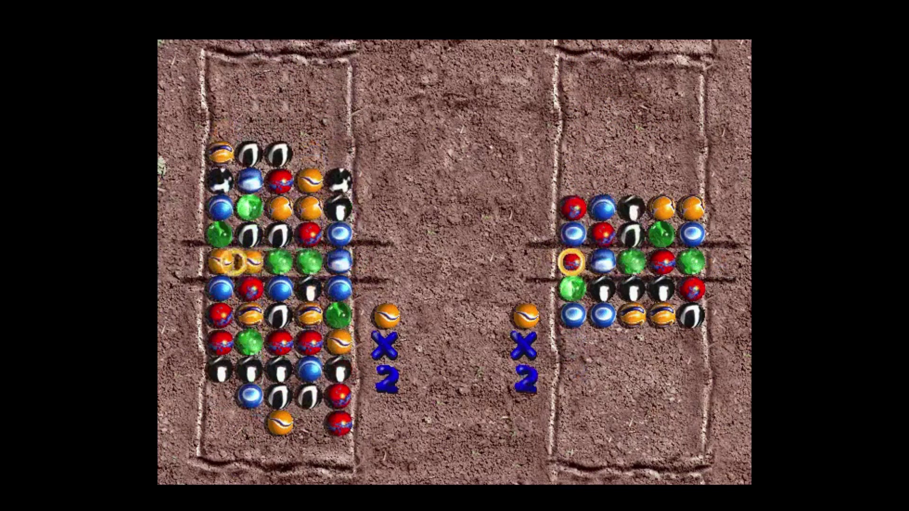
key(Right)
key(Up)
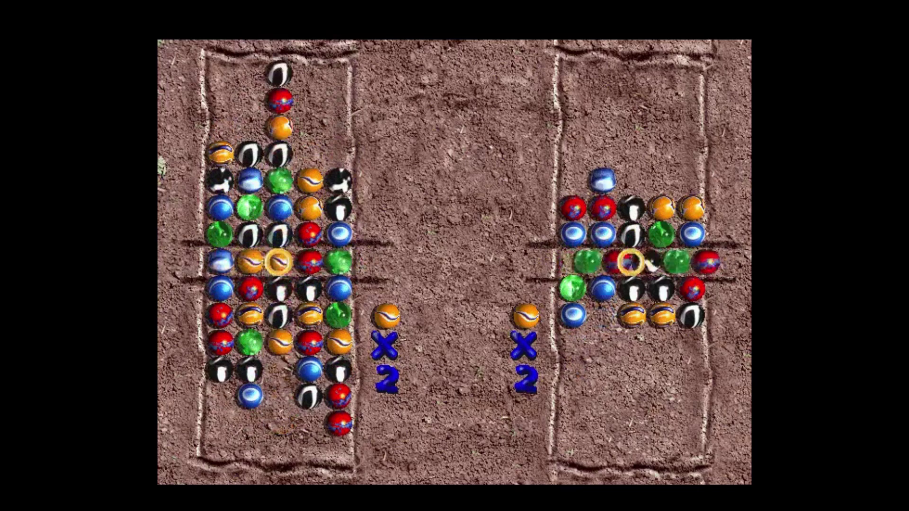
key(Down)
Slide the middle row right and left to line up the green marbles.
key(Right)
key(Right)
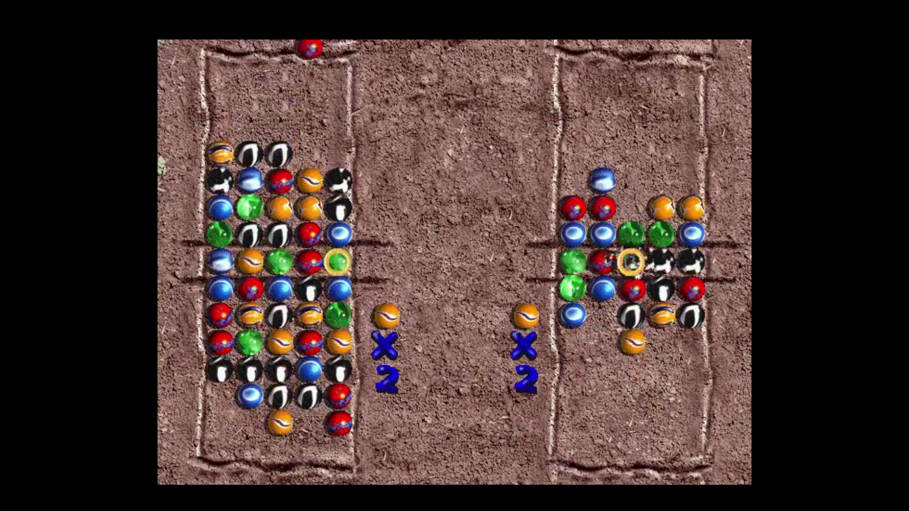
key(Right)
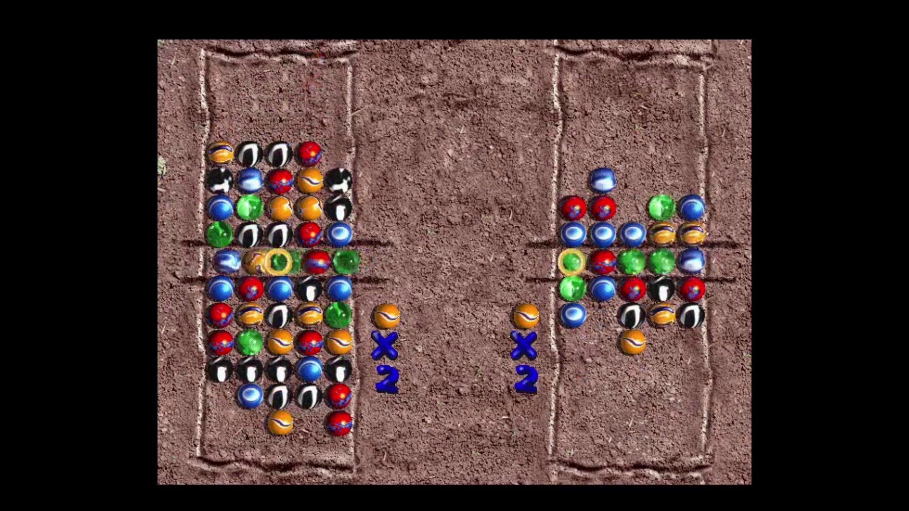
key(Right)
key(Left)
key(Right)
key(Right)
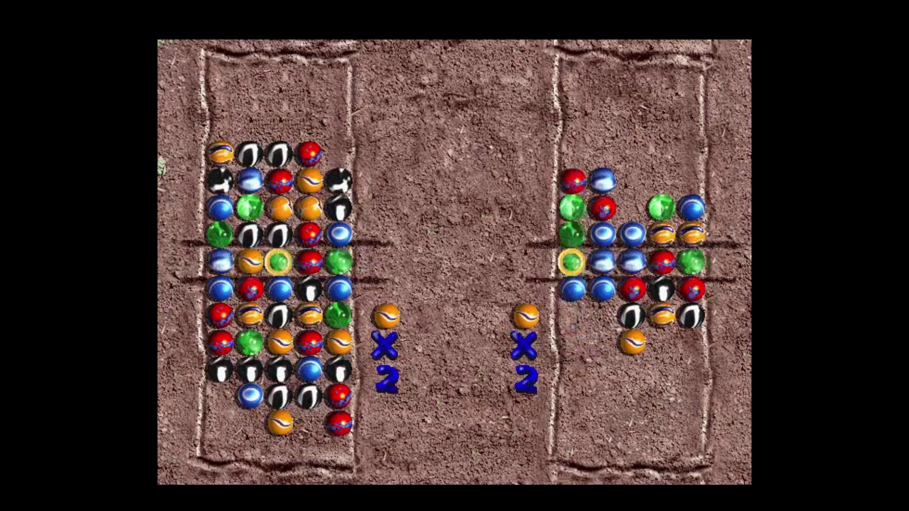
key(Right)
key(Right)
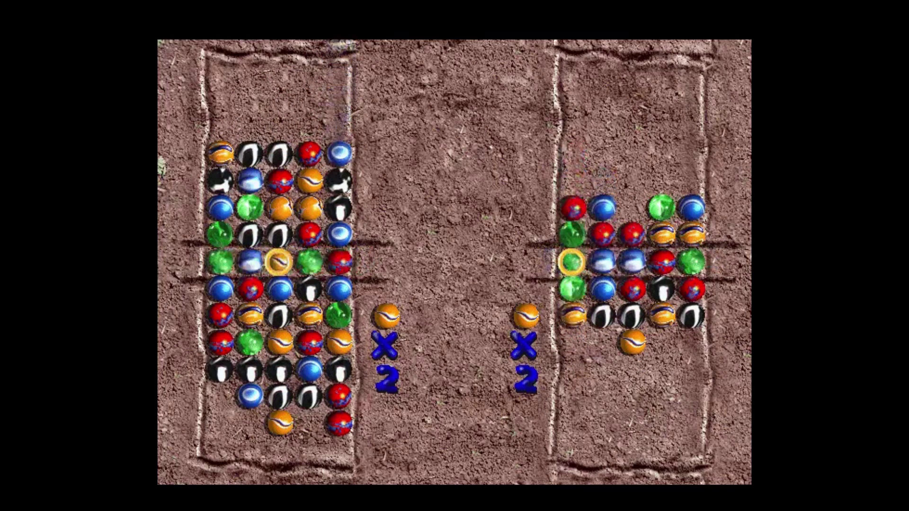
key(Left)
key(Left)
key(Right)
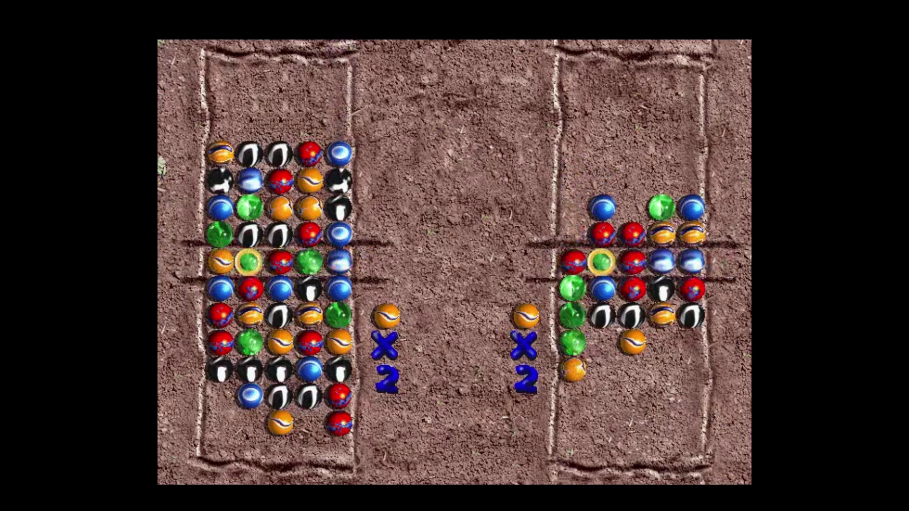
key(Left)
Quit the match by answering YES in the Exit prompt.
key(Escape)
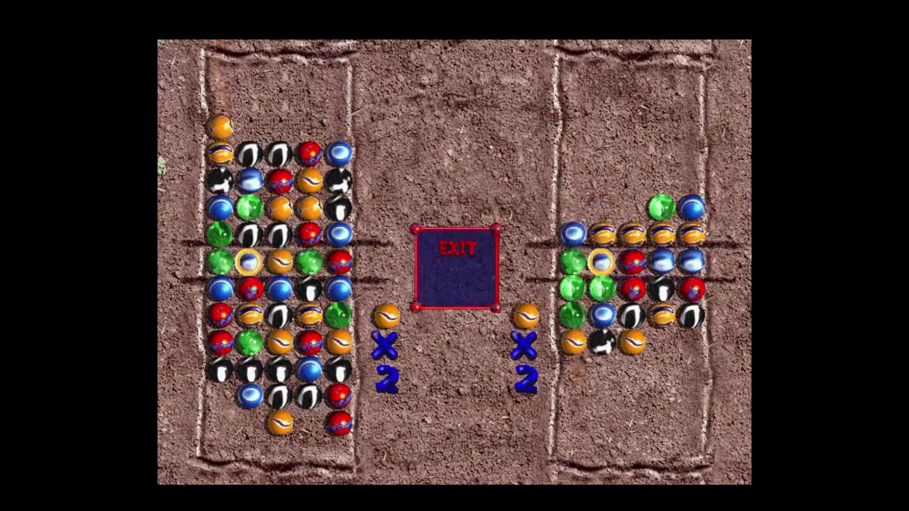
key(Left)
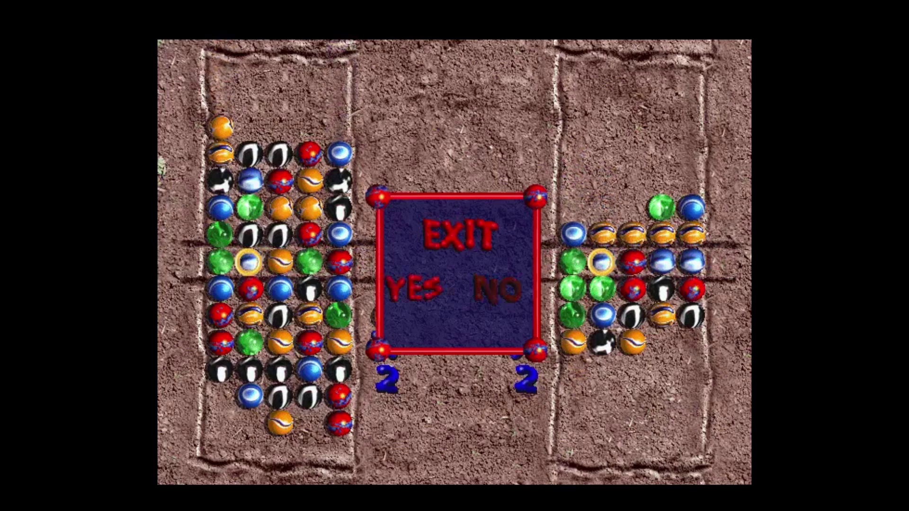
key(Return)
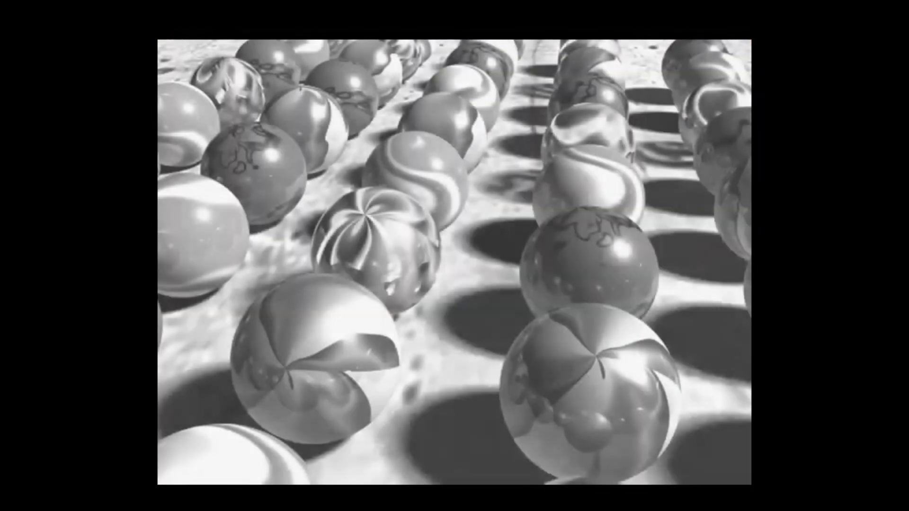
Turn the music and sound volumes down to minimum in OPTIONS and confirm with OK.
key(Up)
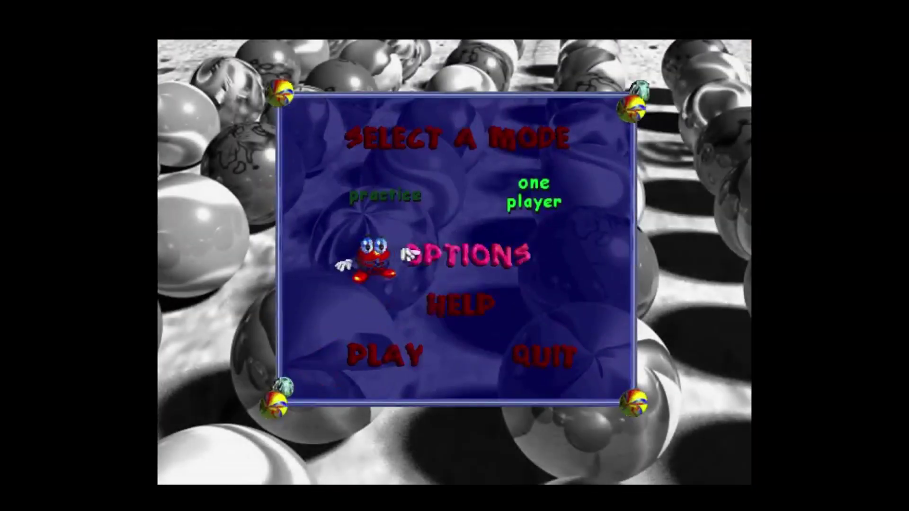
key(Return)
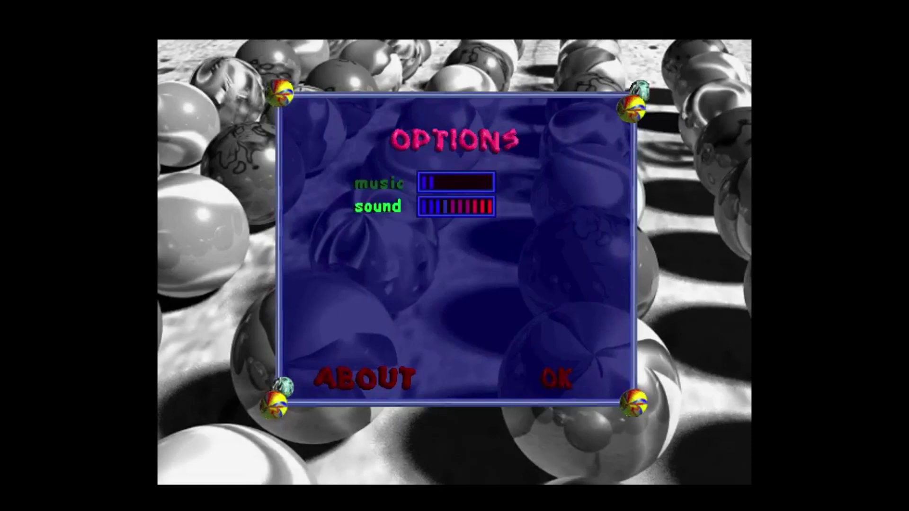
key(Down)
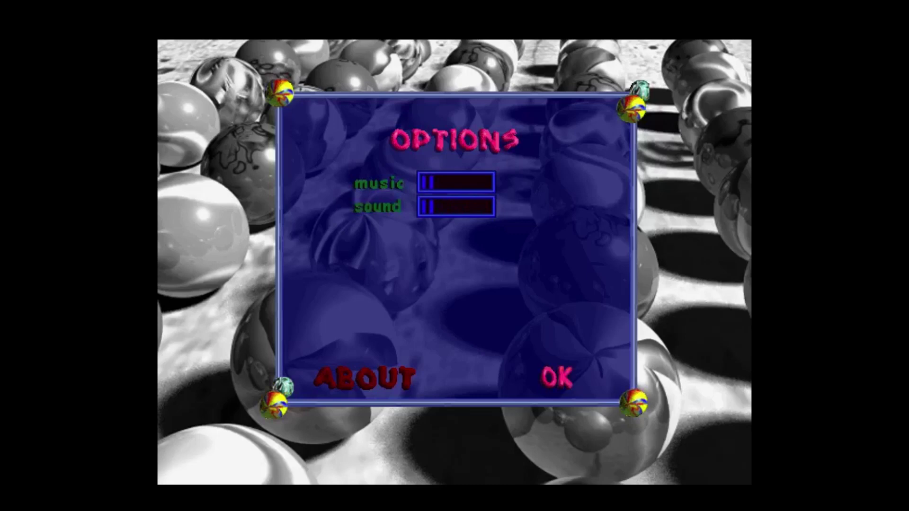
key(Return)
Set the game mode row on the main menu to practice.
key(Up)
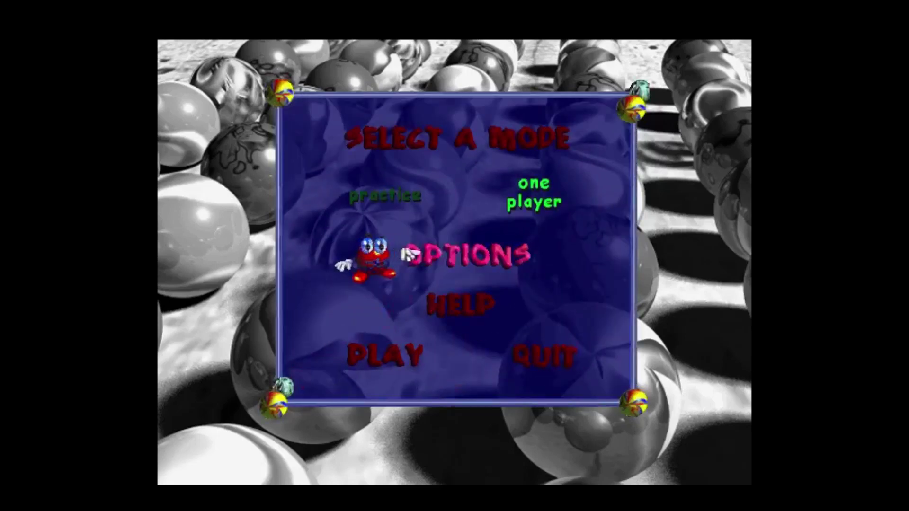
key(Down)
key(Down)
key(Left)
key(Right)
key(Left)
key(Right)
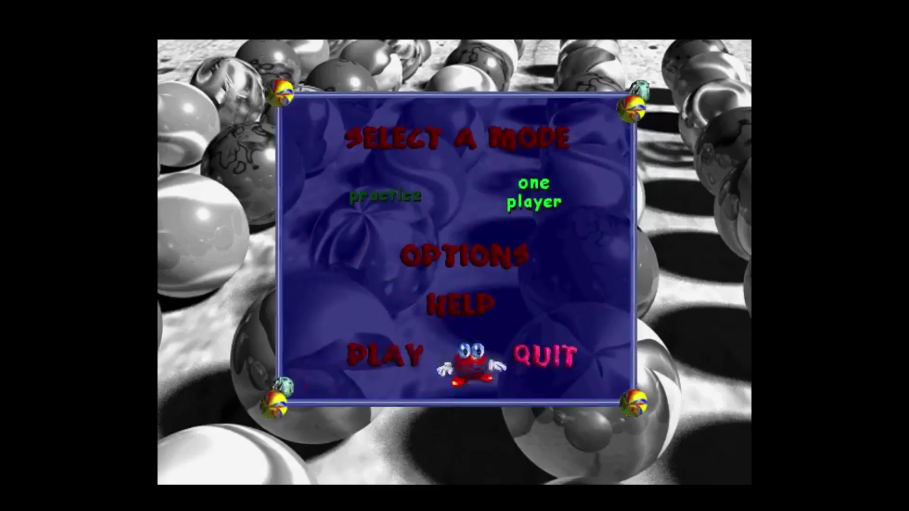
key(Left)
key(Up)
key(Up)
key(Up)
key(Left)
key(Down)
key(Down)
key(Down)
key(Up)
key(Up)
key(Down)
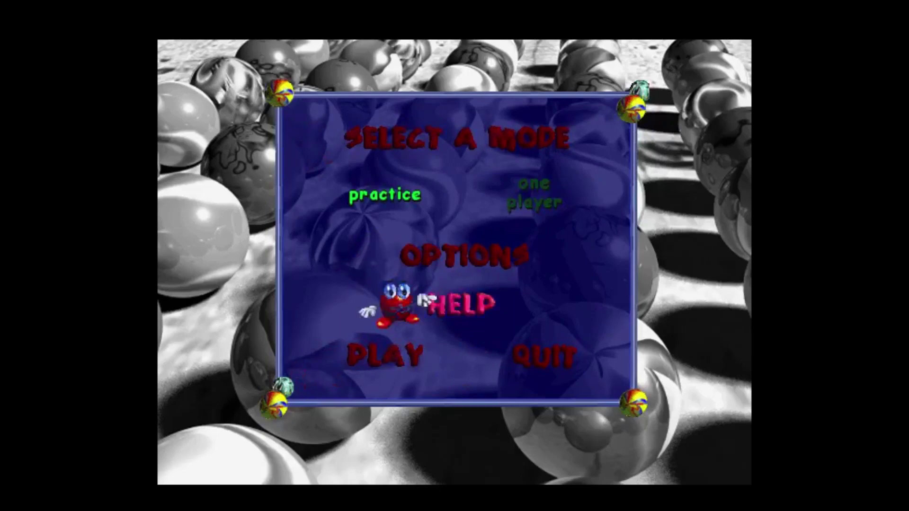
Choose PLAY and start a practice game at skill level 3.
key(Up)
key(Down)
key(Up)
key(Down)
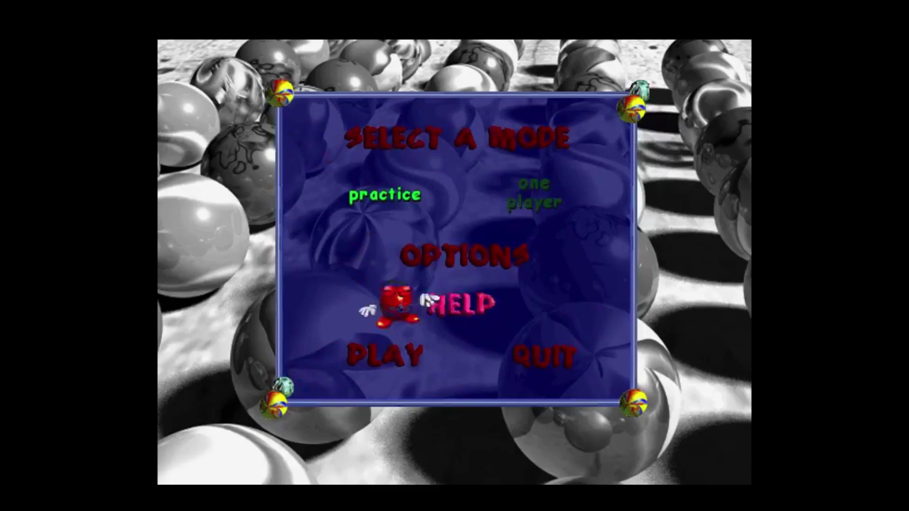
key(Down)
key(Left)
key(Return)
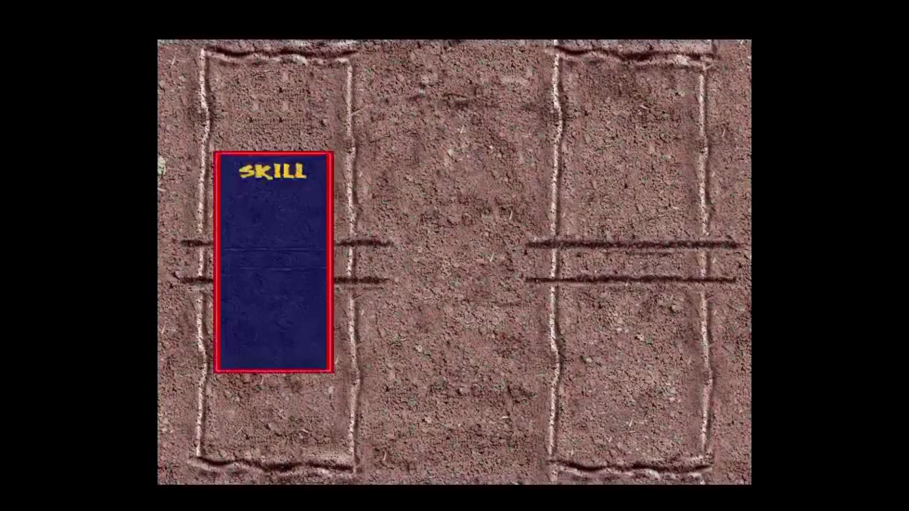
key(Return)
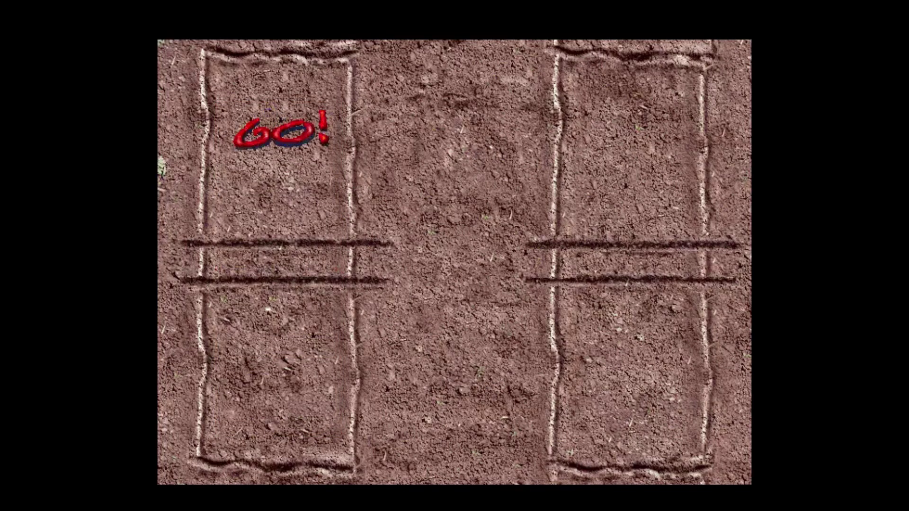
Shift columns 3, 4 and 5 up and down to complete the first matches.
key(Right)
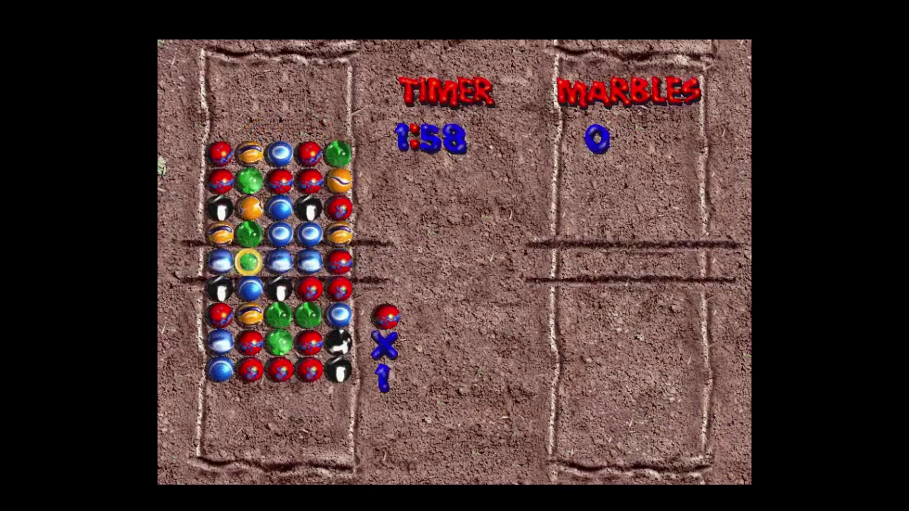
key(Up)
key(Down)
key(Down)
key(Down)
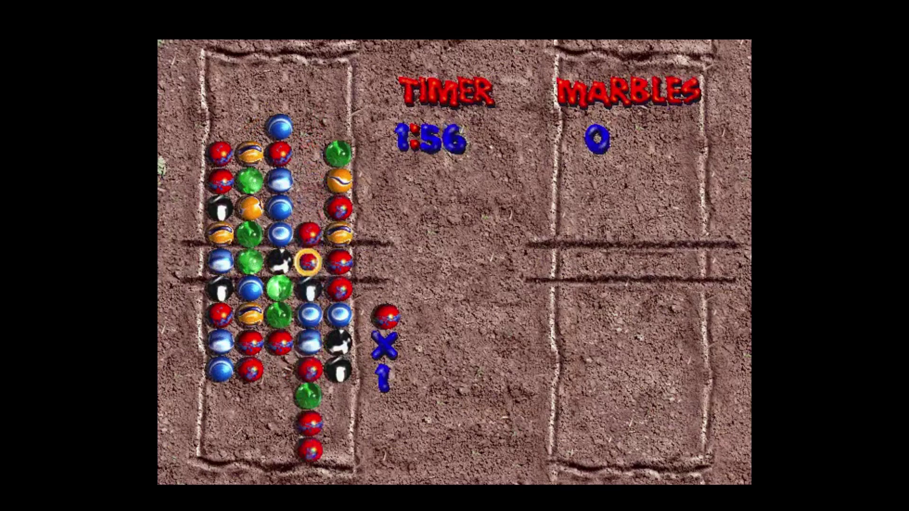
key(Left)
key(Up)
key(Up)
key(Down)
key(Down)
key(Down)
key(Down)
key(Down)
key(Down)
key(Right)
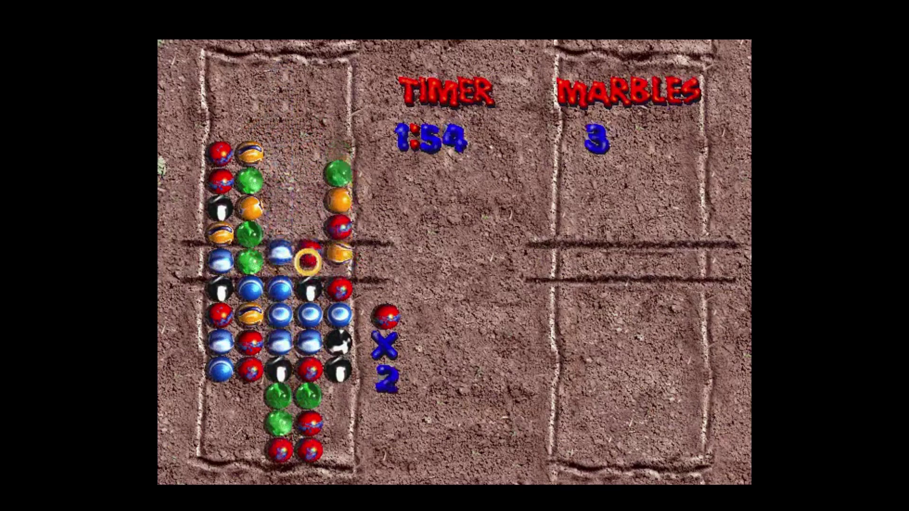
key(Right)
key(Down)
key(Up)
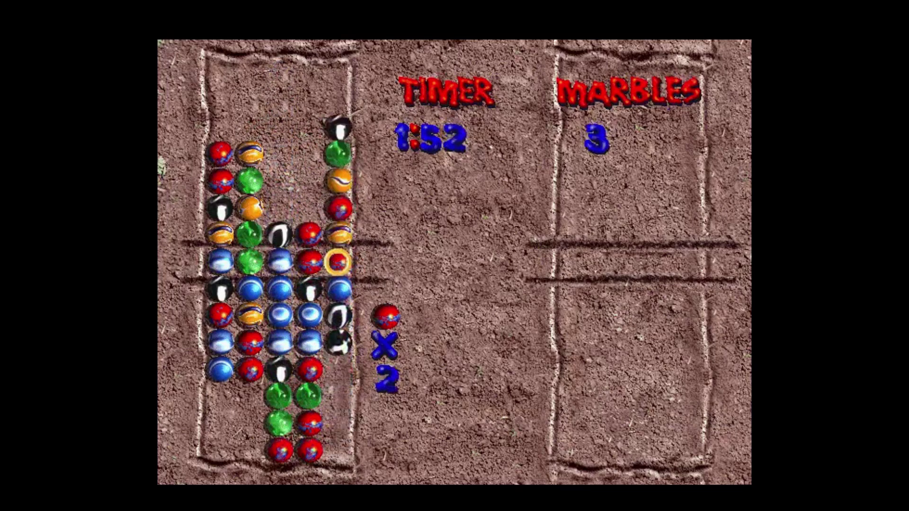
key(Down)
key(Up)
key(Left)
key(Left)
key(Left)
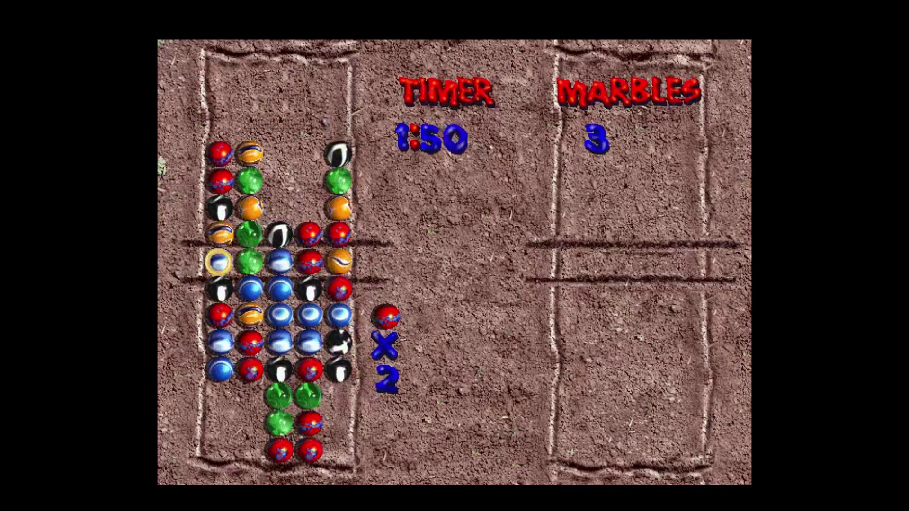
Slide column 2 to the bottom and rearrange the colours in columns 5 and 3.
key(Right)
key(Down)
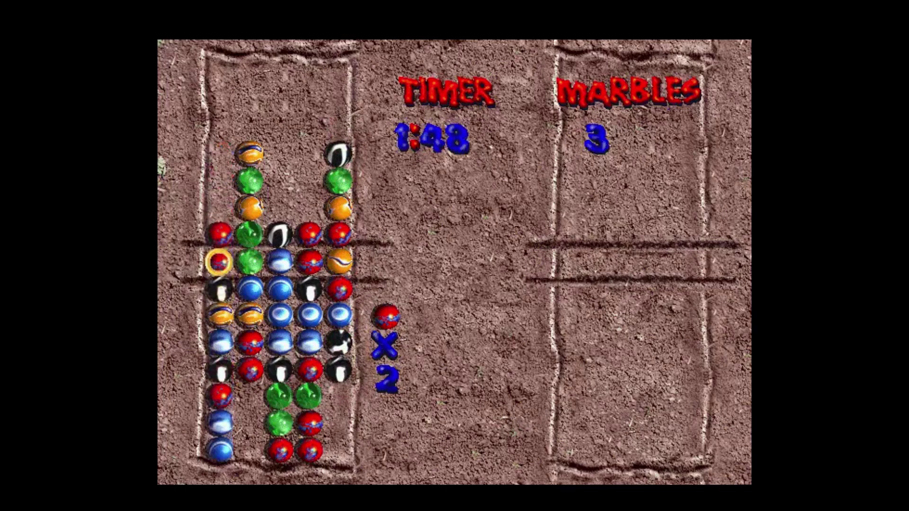
key(Right)
key(Down)
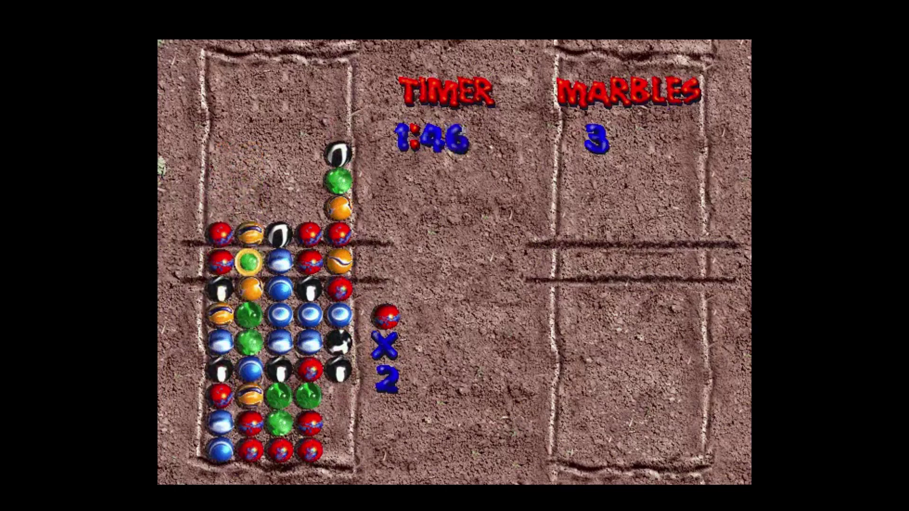
key(Right)
key(Right)
key(Down)
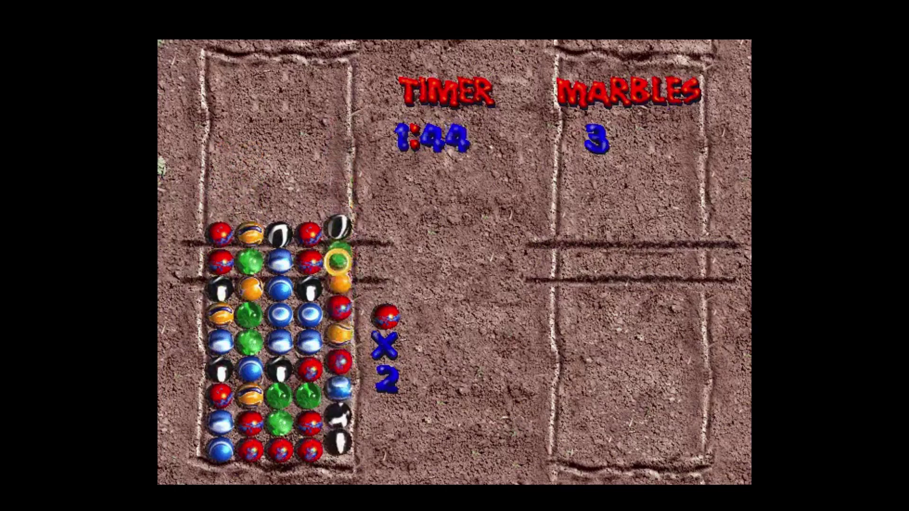
key(Up)
key(Left)
key(Left)
key(Up)
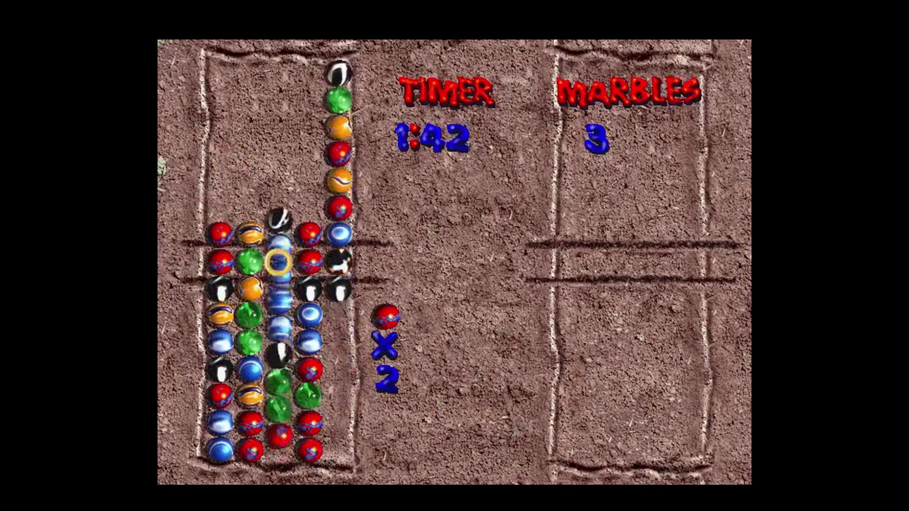
key(Left)
key(Up)
key(Right)
key(Right)
key(Right)
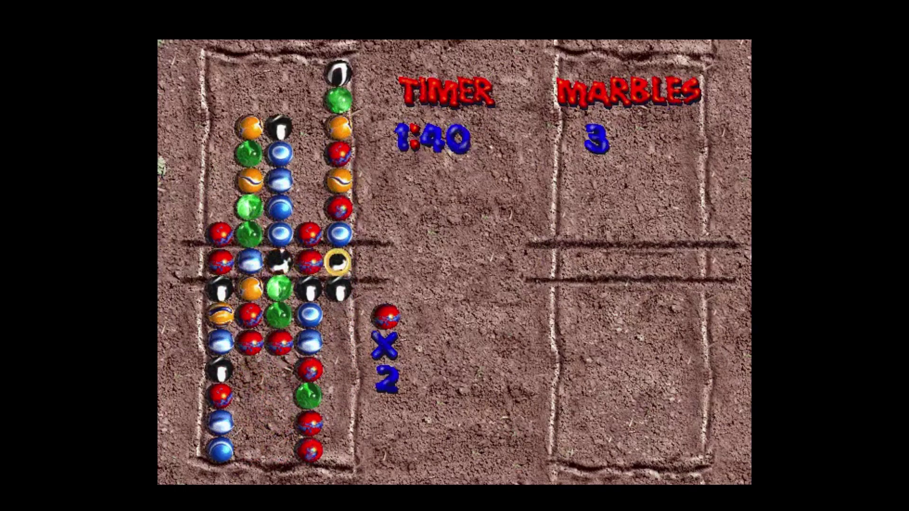
Clear three blacks by shifting column 4, then a red match by shifting column 2.
key(Left)
key(Up)
key(Down)
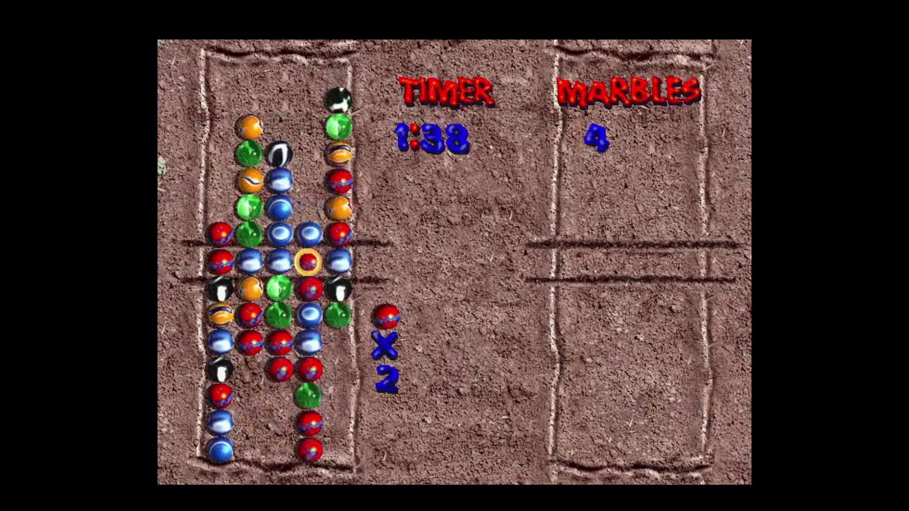
key(Left)
key(Up)
key(Right)
key(Right)
key(Left)
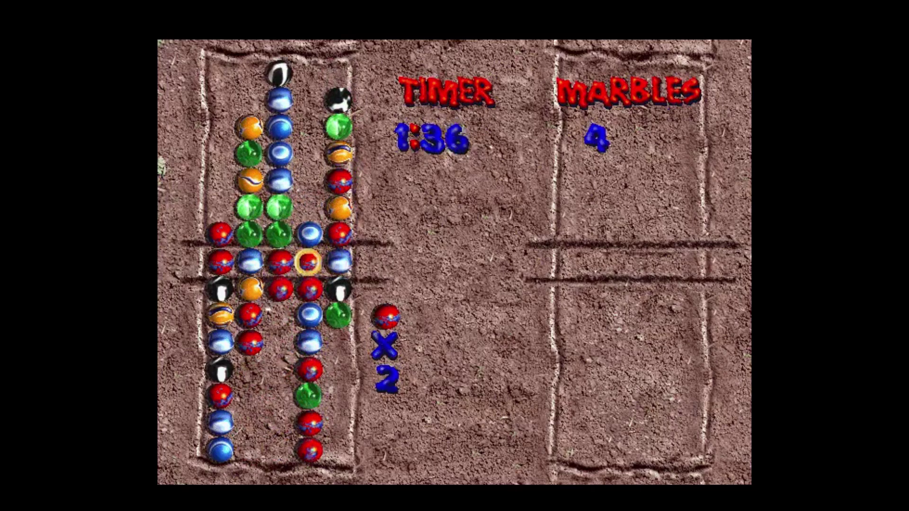
key(Left)
key(Left)
key(Left)
key(Right)
key(Left)
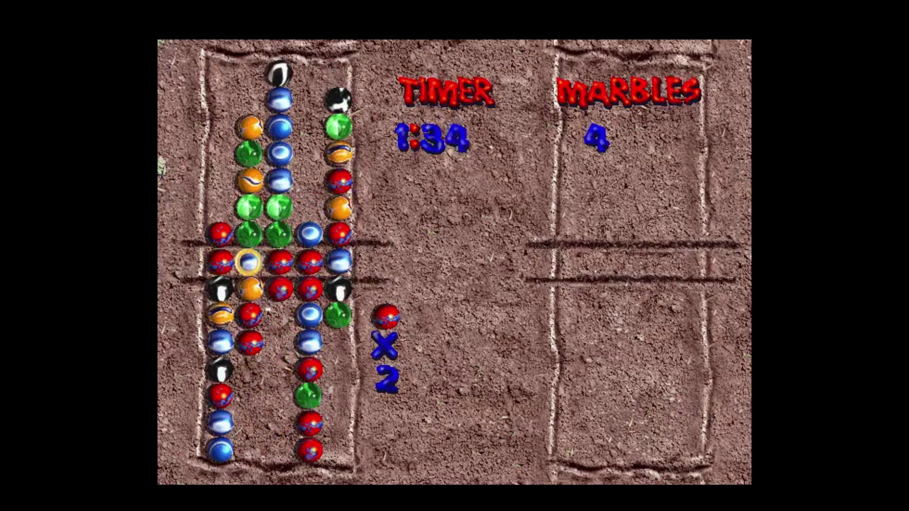
key(Up)
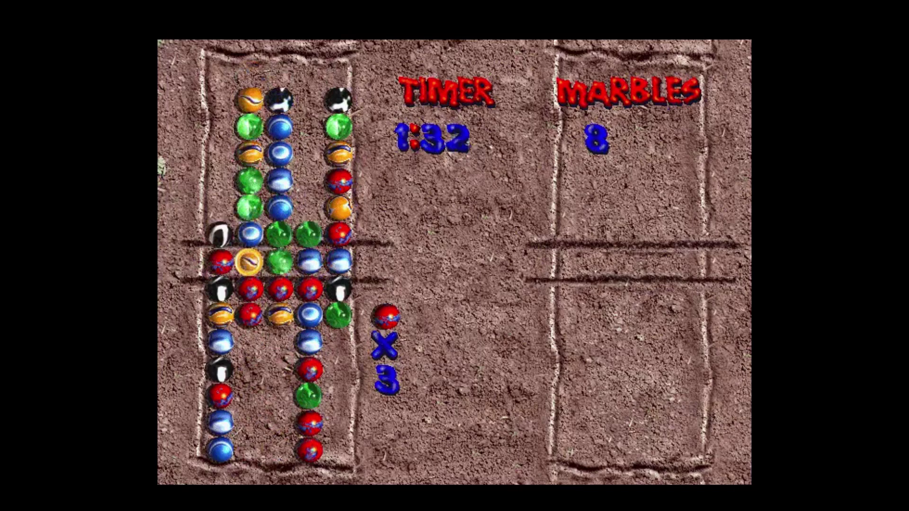
Shift columns 1 and 4 up, then slide column 5 down to clear a green match.
key(Left)
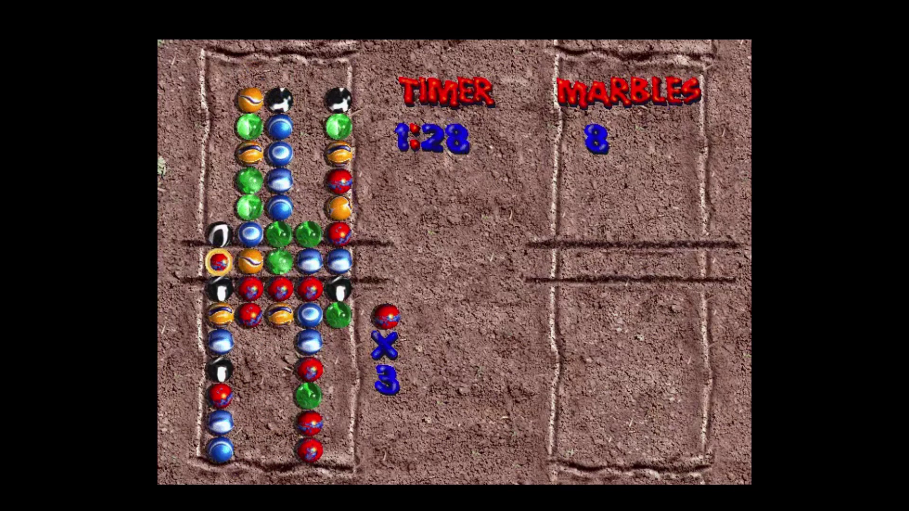
key(Up)
key(Up)
key(Up)
key(Up)
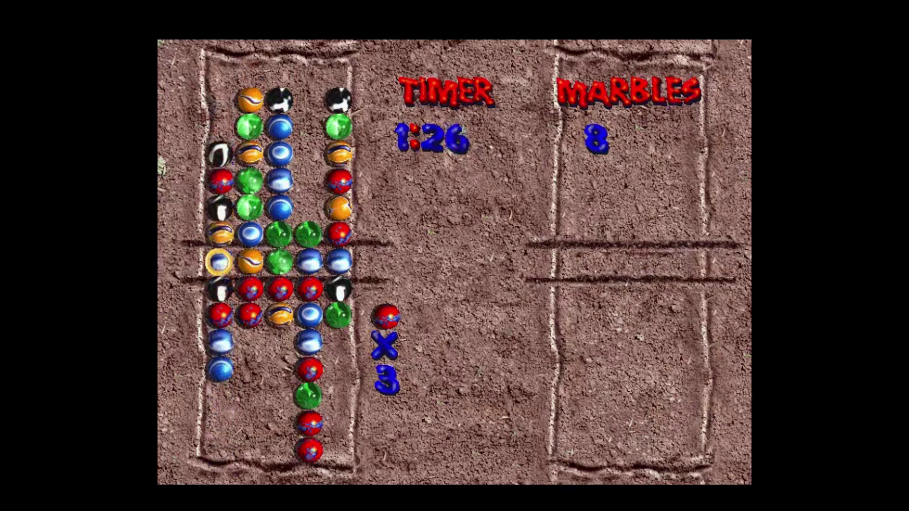
key(Right)
key(Right)
key(Right)
key(Left)
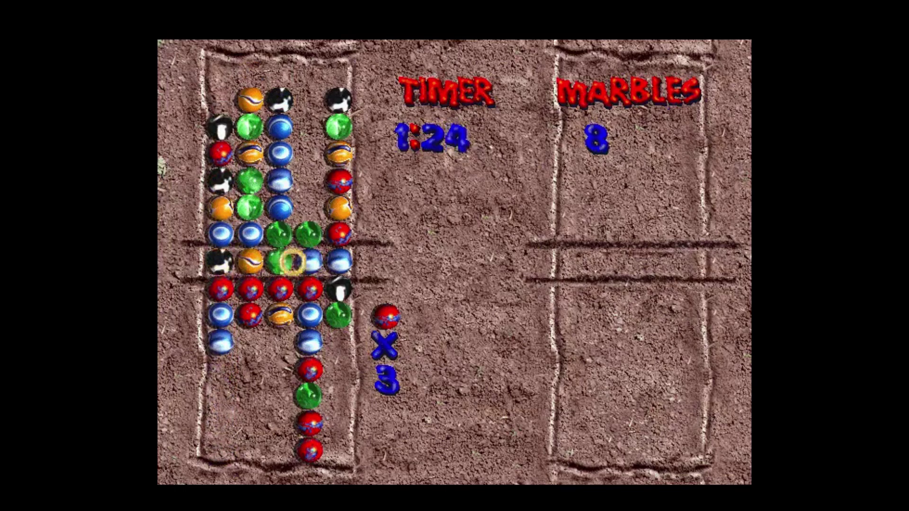
key(Left)
key(Left)
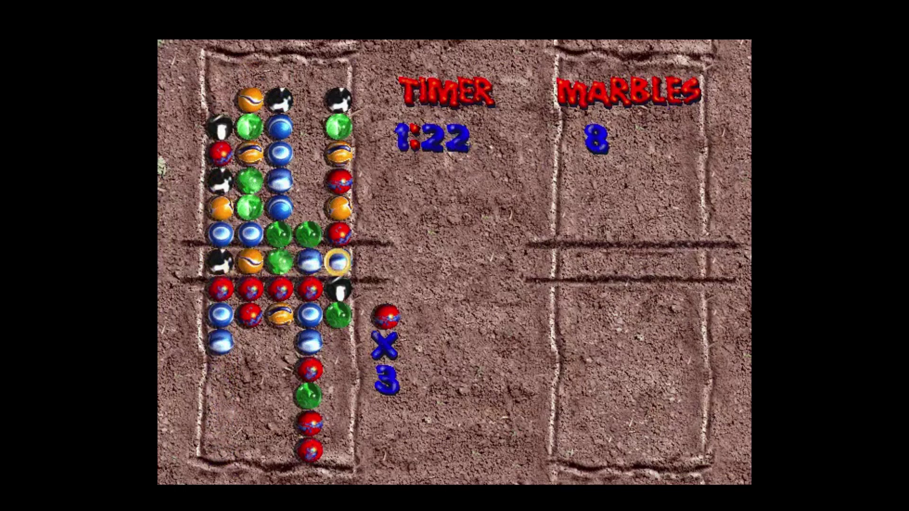
key(Left)
key(Up)
key(Up)
key(Up)
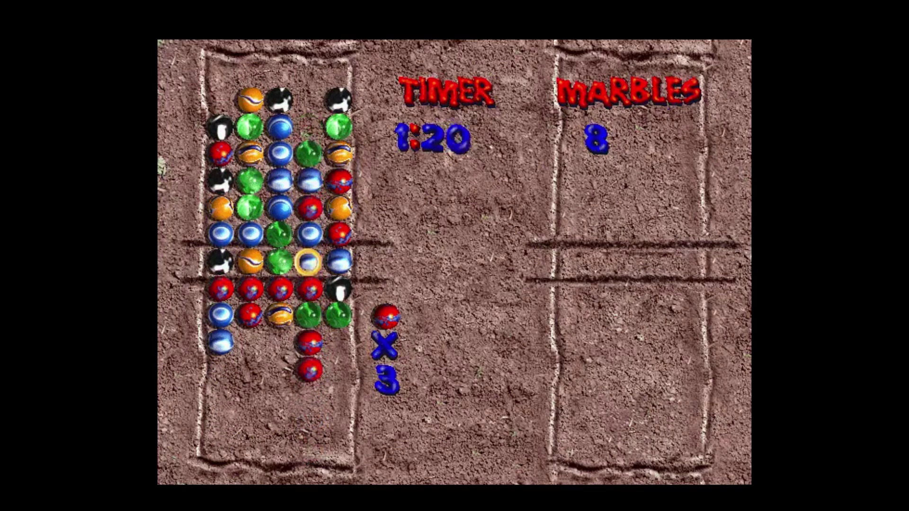
key(Up)
key(Up)
key(Down)
key(Right)
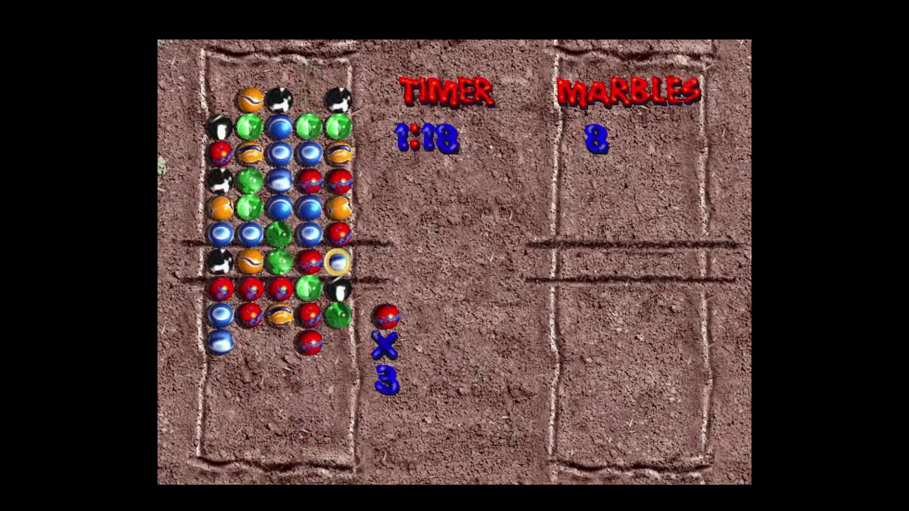
key(Down)
key(Down)
key(Down)
key(Down)
key(Down)
key(Left)
key(Left)
key(Left)
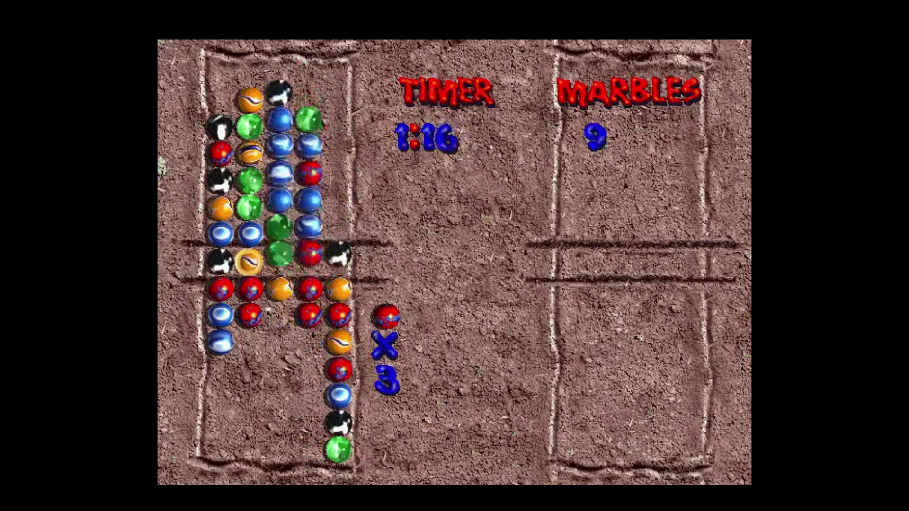
Slide columns 1 through 4 down to reach 9 marbles, then bring up the Exit prompt.
key(Left)
key(Down)
key(Down)
key(Down)
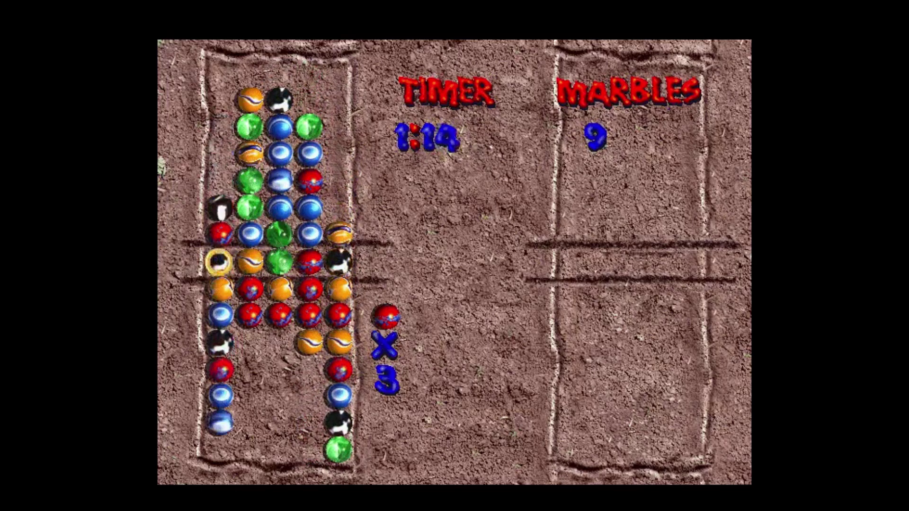
key(Right)
key(Right)
key(Right)
key(Left)
key(Left)
key(Left)
key(Down)
key(Right)
key(Right)
key(Down)
key(Down)
key(Down)
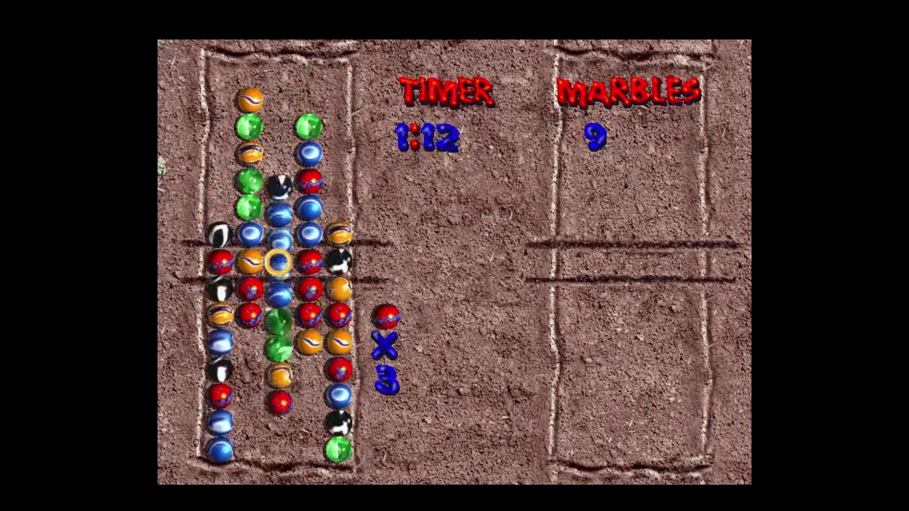
key(Down)
key(Down)
key(Left)
key(Down)
key(Down)
key(Down)
key(Down)
key(Right)
key(Right)
key(Right)
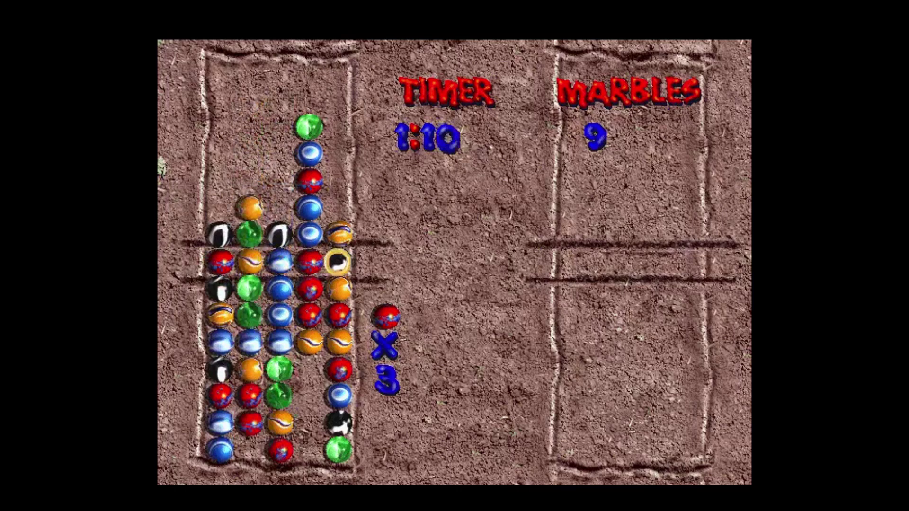
key(Left)
key(Left)
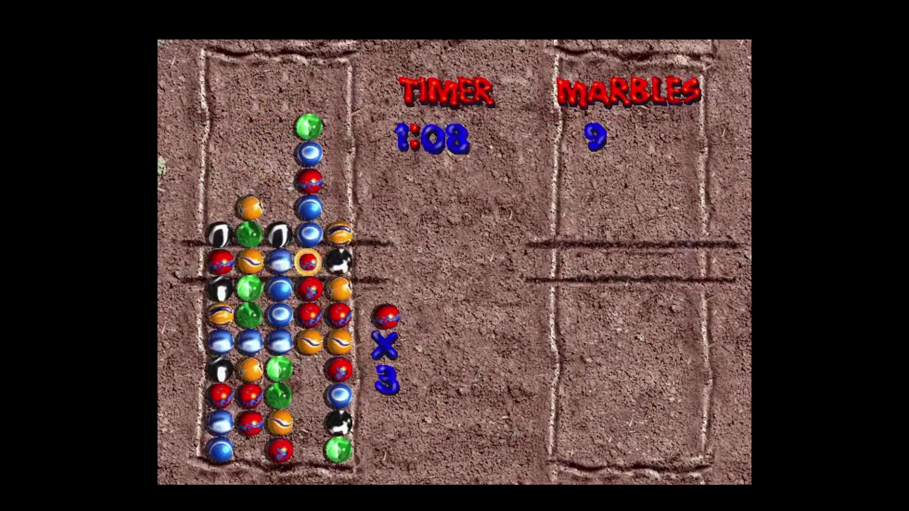
key(Down)
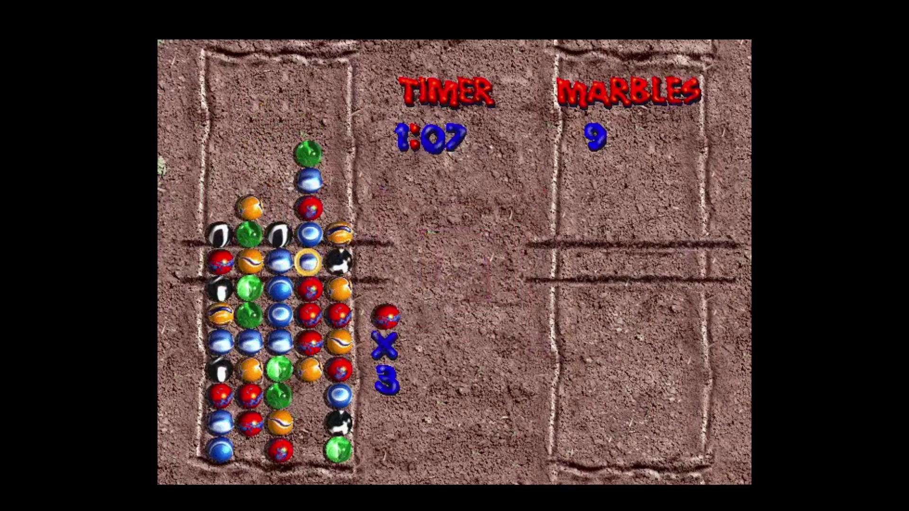
key(Right)
key(Escape)
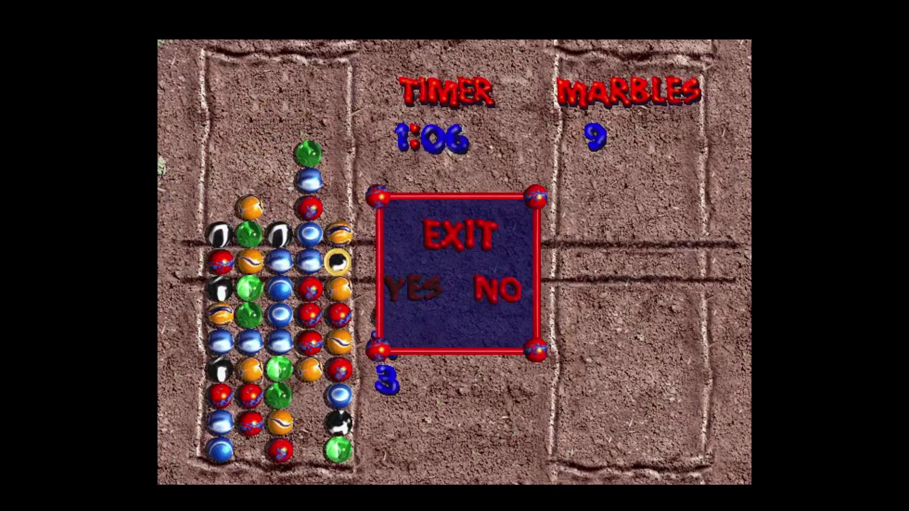
Confirm leaving the practice round and return to the Select a Mode menu.
key(Left)
key(Return)
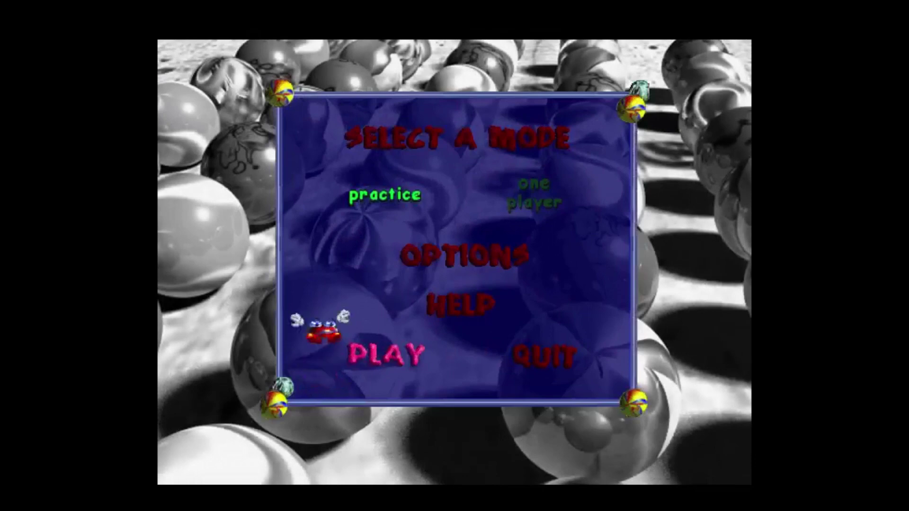
key(Up)
key(Up)
key(Up)
key(Down)
key(Down)
key(Down)
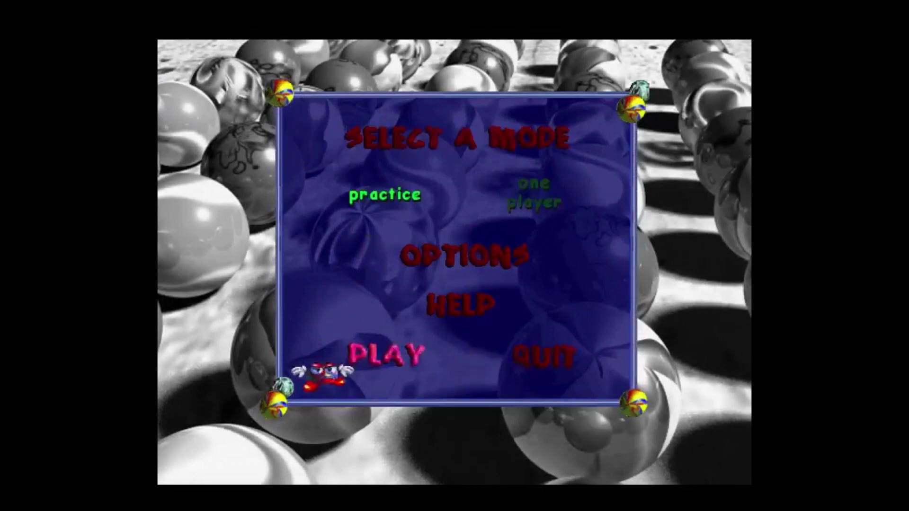
key(Right)
key(Up)
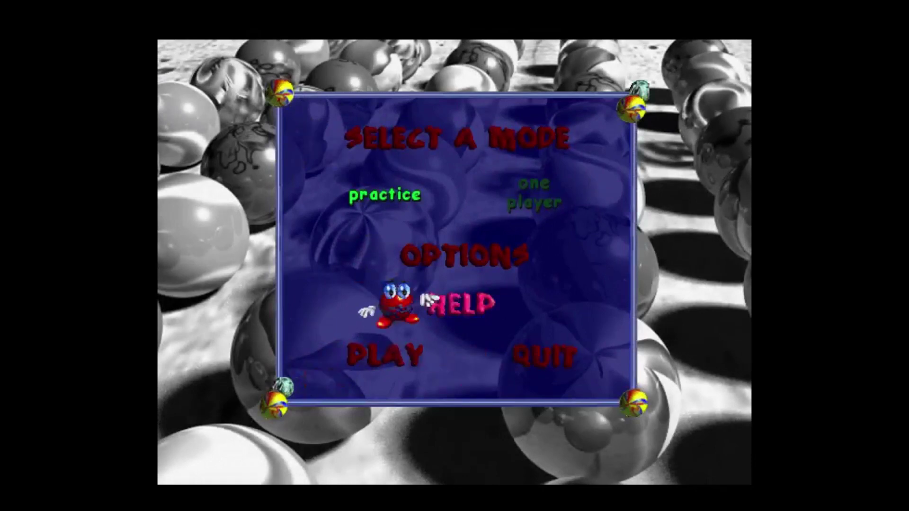
Highlight QUIT in the mode menu and confirm exiting the game.
key(Up)
key(Up)
key(Down)
key(Down)
key(Down)
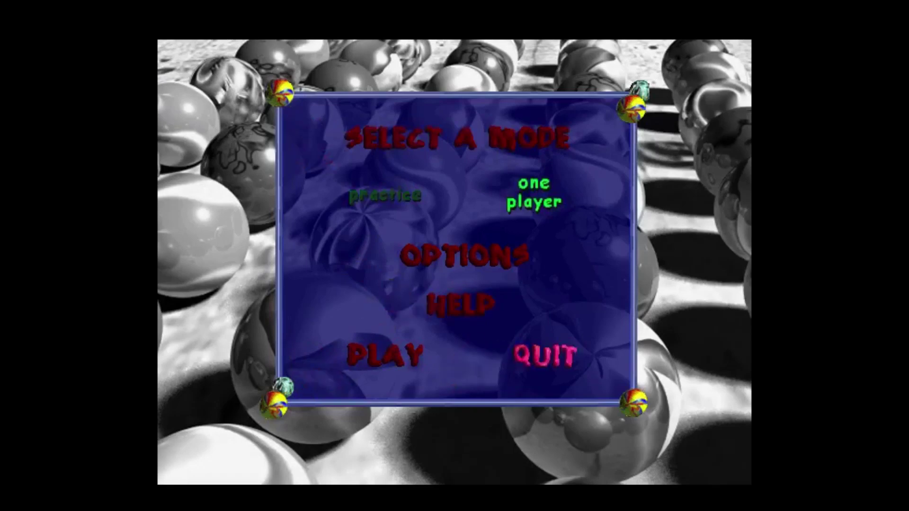
key(Left)
key(Right)
key(Up)
key(Up)
key(Down)
key(Down)
key(Right)
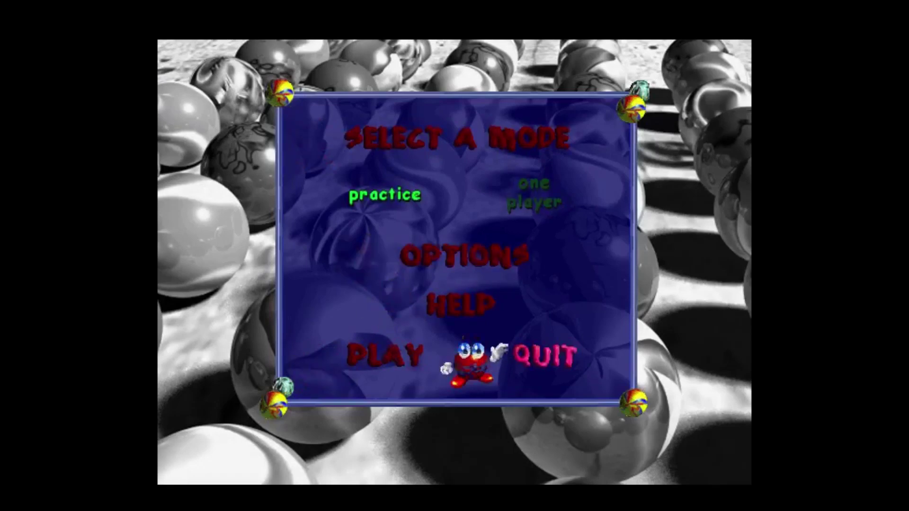
key(Return)
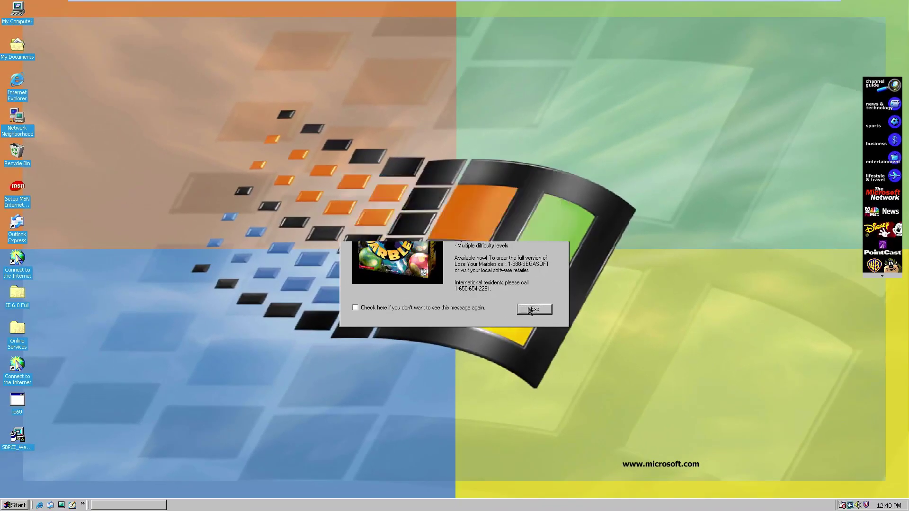
Dismiss the marbles thank-you message and bring up the Start menu's Programs list.
key(Return)
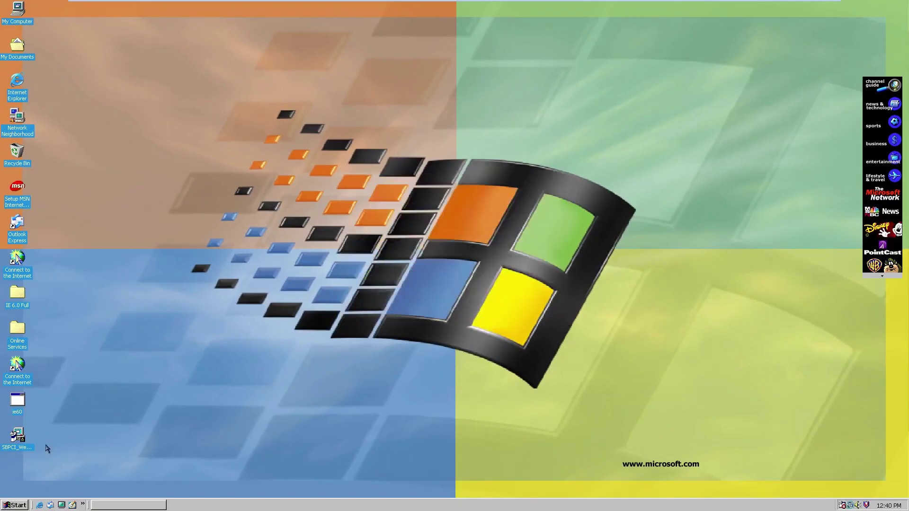
click(16, 505)
mouse_move(57, 399)
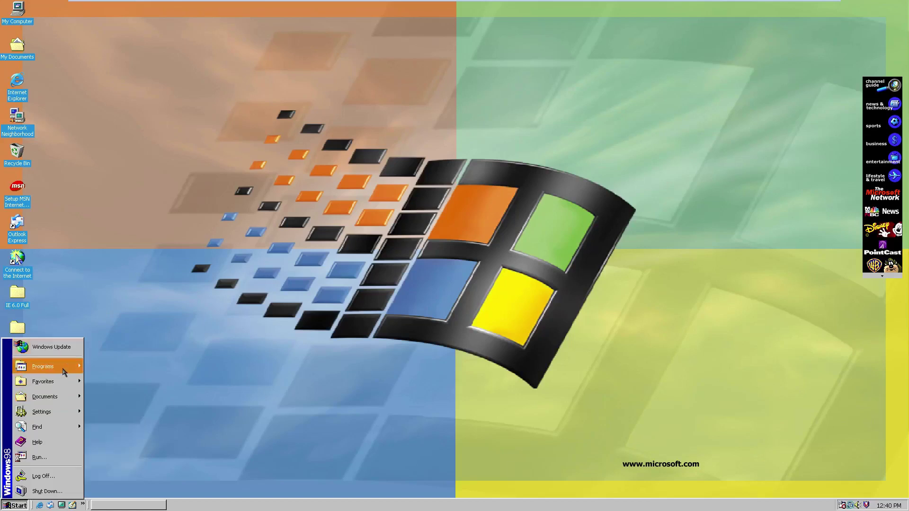
Launch Spider Solitaire from the Plus! 98 menu.
mouse_move(64, 372)
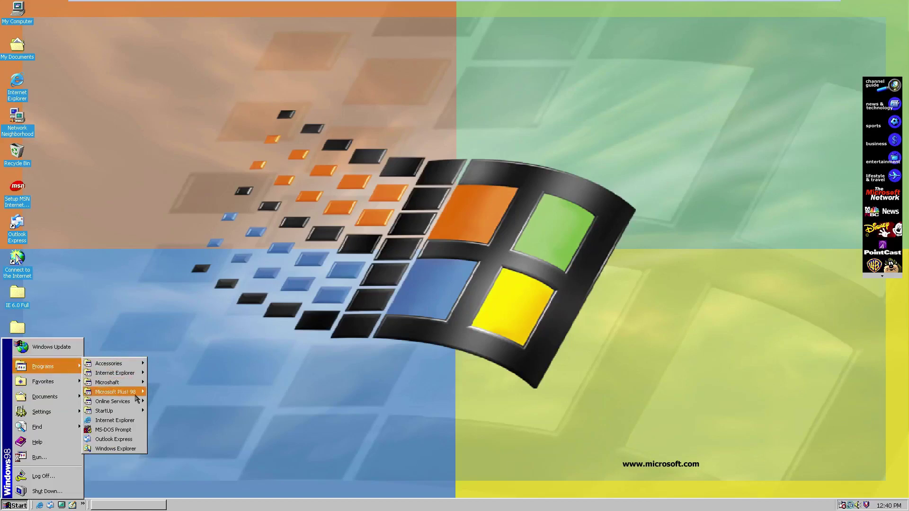
mouse_move(136, 393)
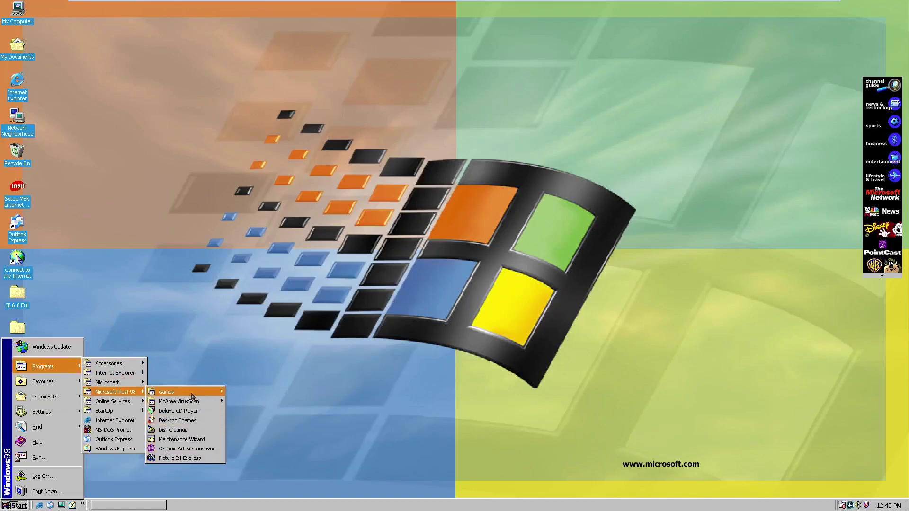
mouse_move(192, 396)
click(255, 410)
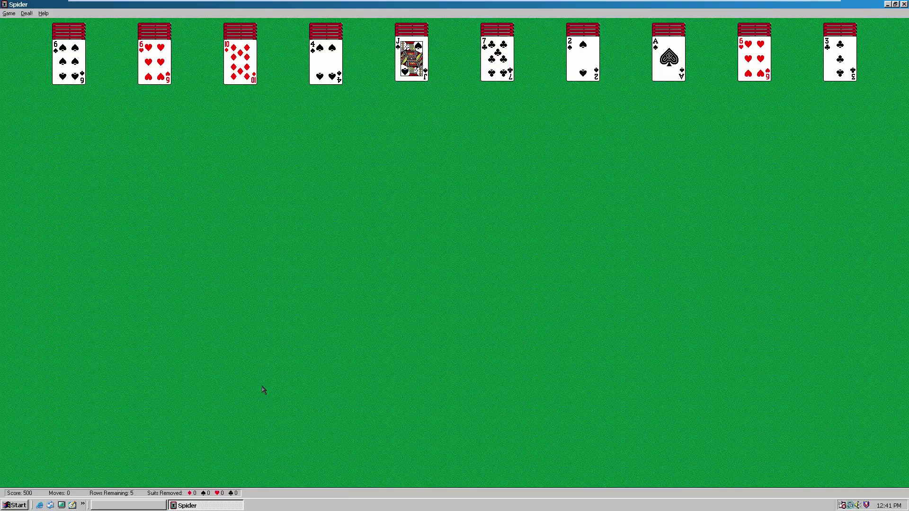
View the About Spider version information and close it.
click(43, 14)
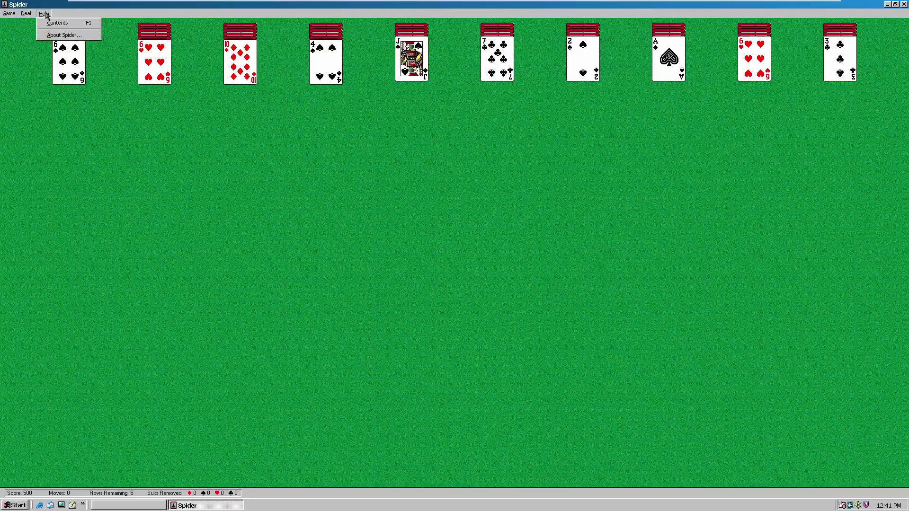
click(49, 36)
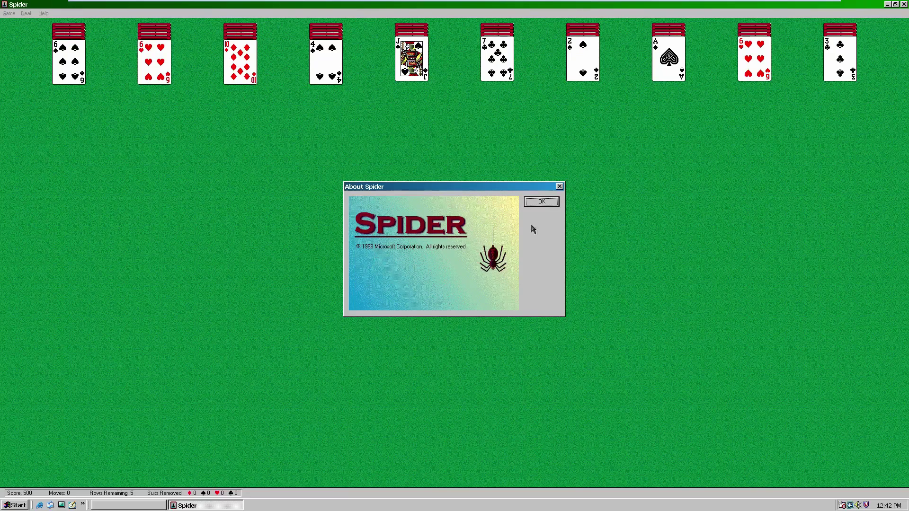
click(551, 202)
Deal the remaining extra rows onto every pile, then request a new game.
click(27, 14)
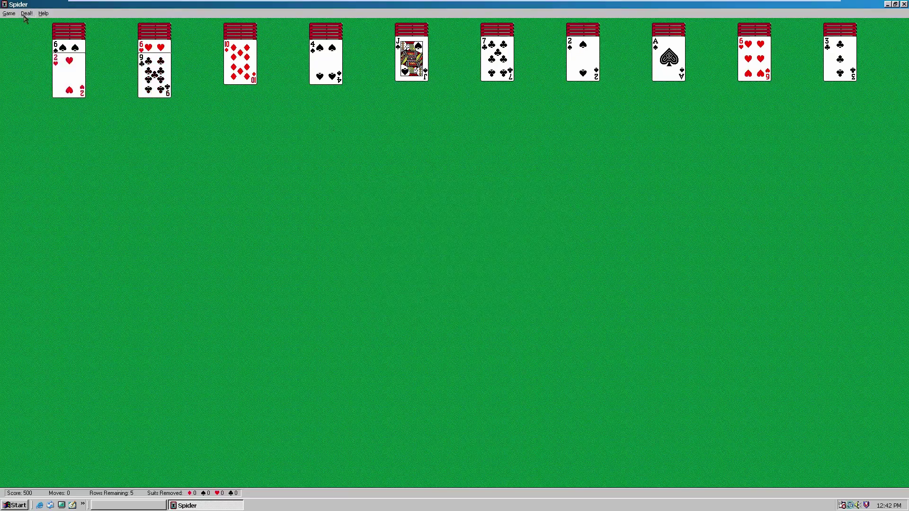
click(27, 14)
click(27, 14)
click(27, 15)
click(27, 14)
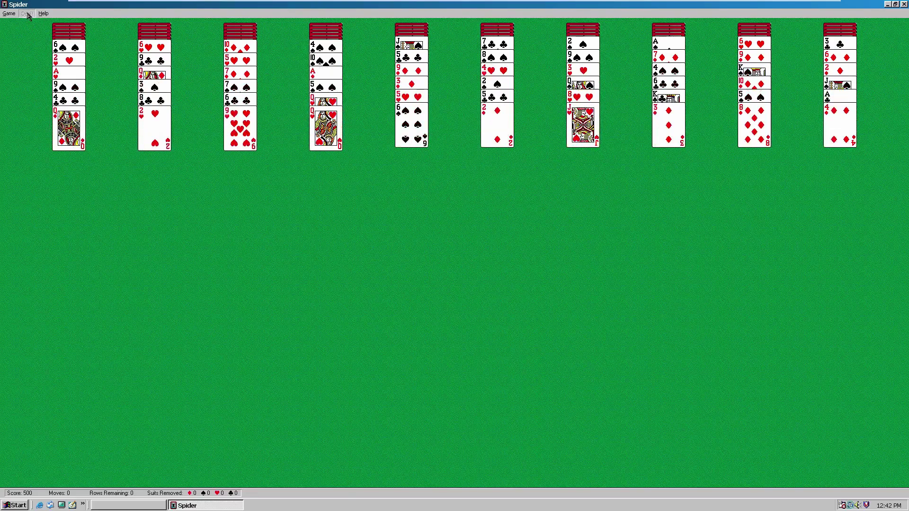
click(4, 14)
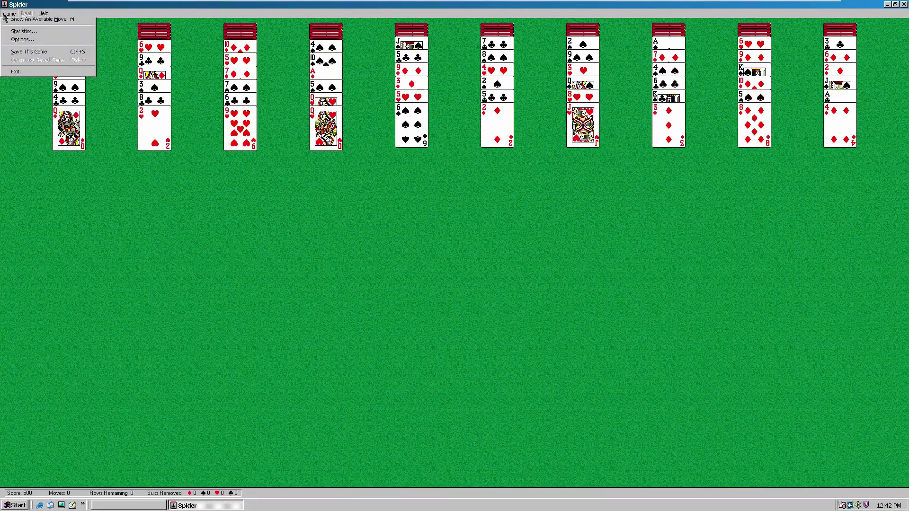
click(12, 25)
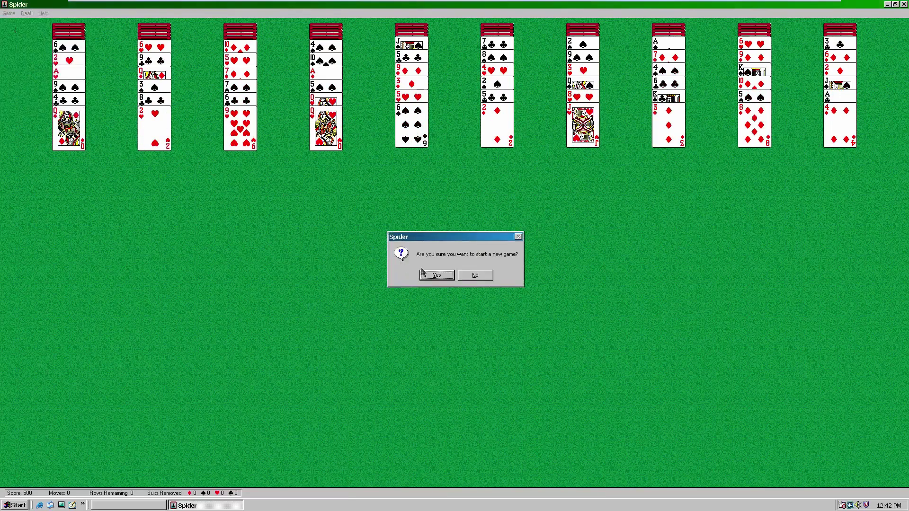
Start the new deal, move the 4 of hearts onto the 5 of clubs, then restore and raise the window.
click(436, 275)
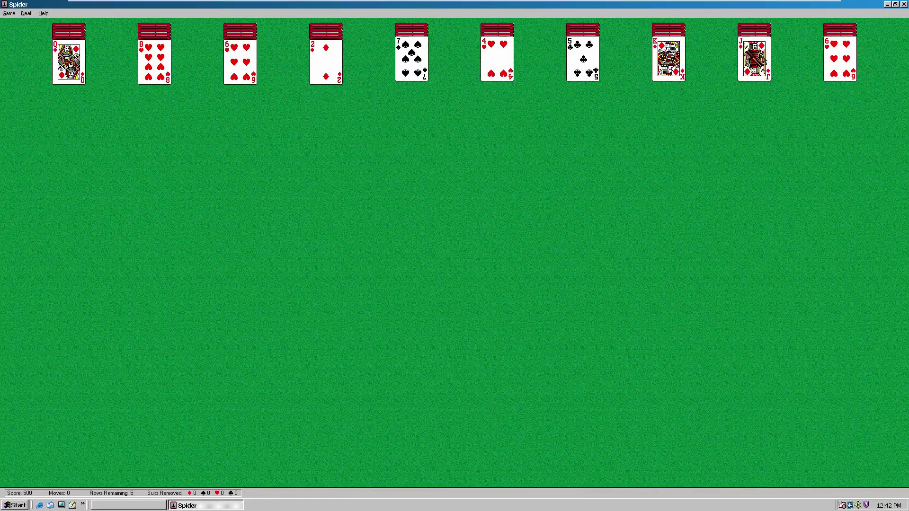
drag(497, 57, 620, 101)
drag(511, 51, 592, 56)
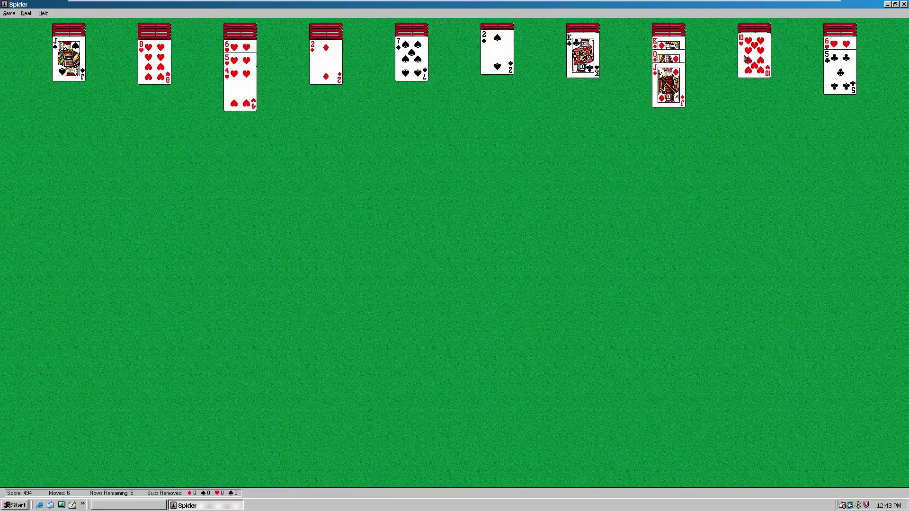
drag(668, 46, 660, 69)
double_click(805, 5)
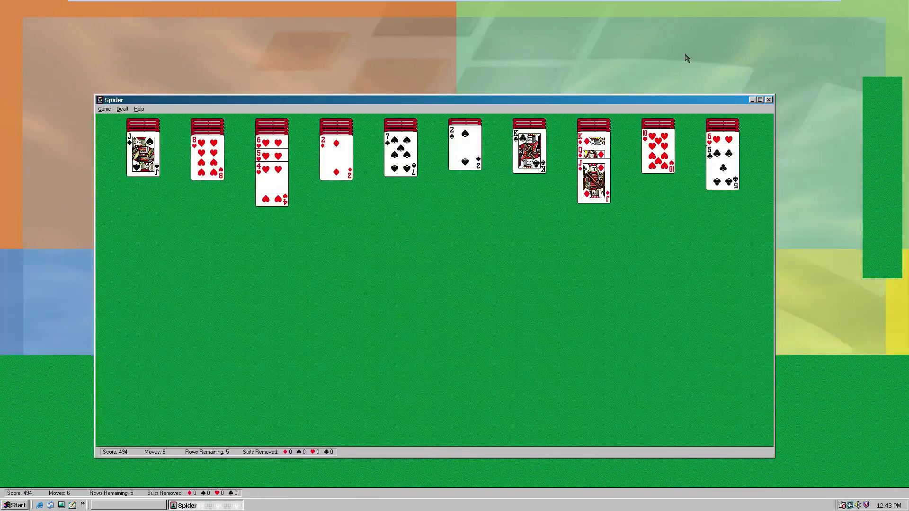
drag(645, 100, 649, 58)
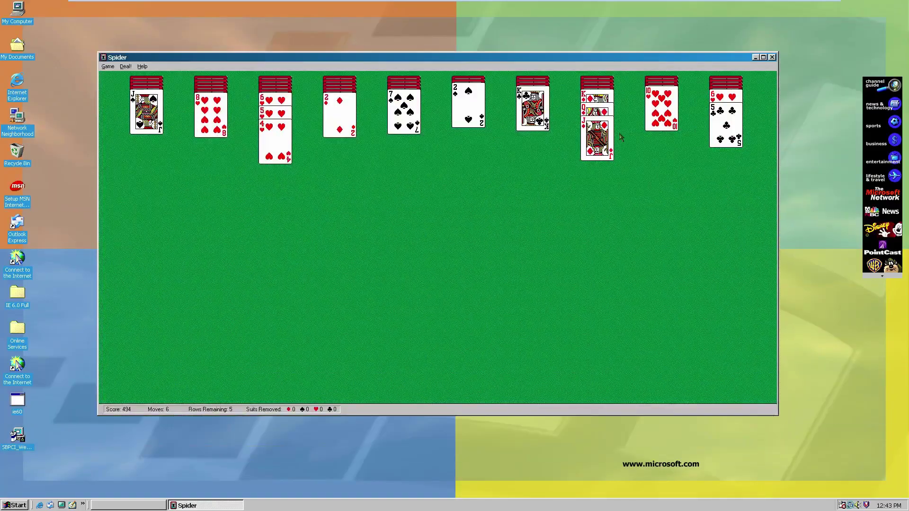
Check About Spider again, dismiss it, and close Spider.
click(142, 67)
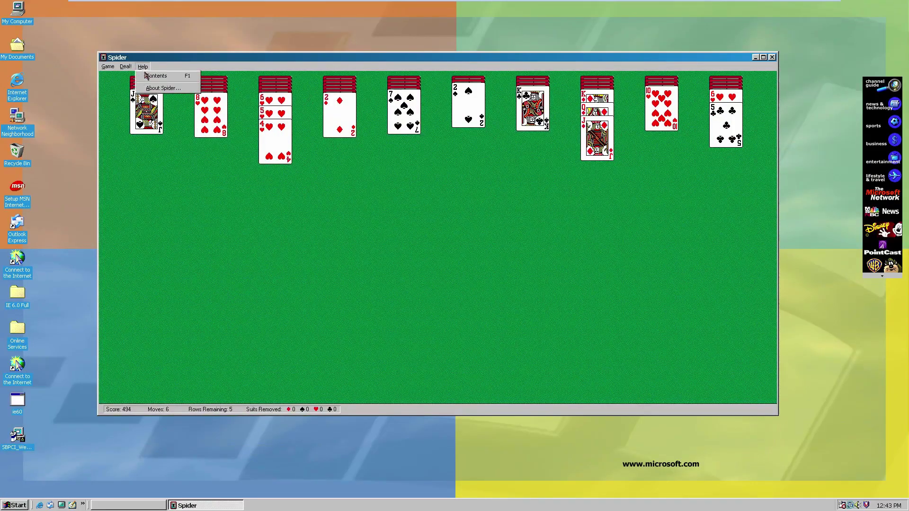
click(154, 89)
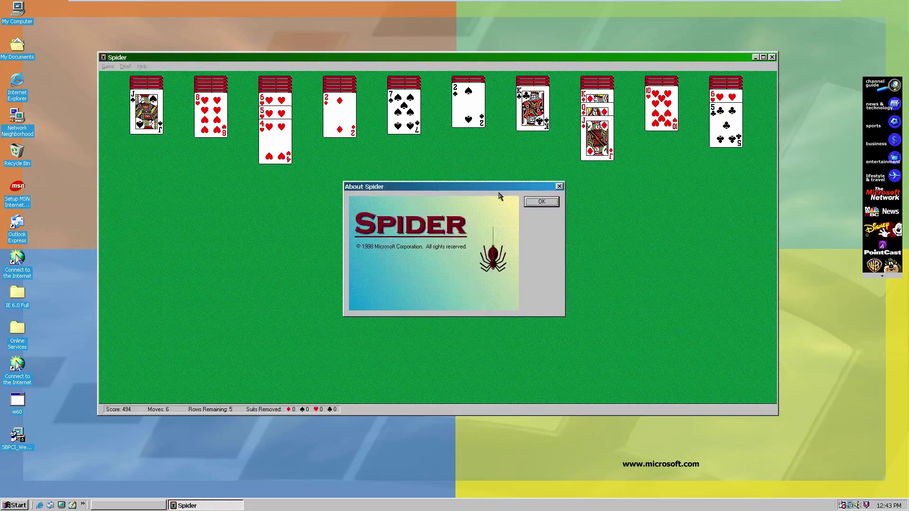
click(526, 201)
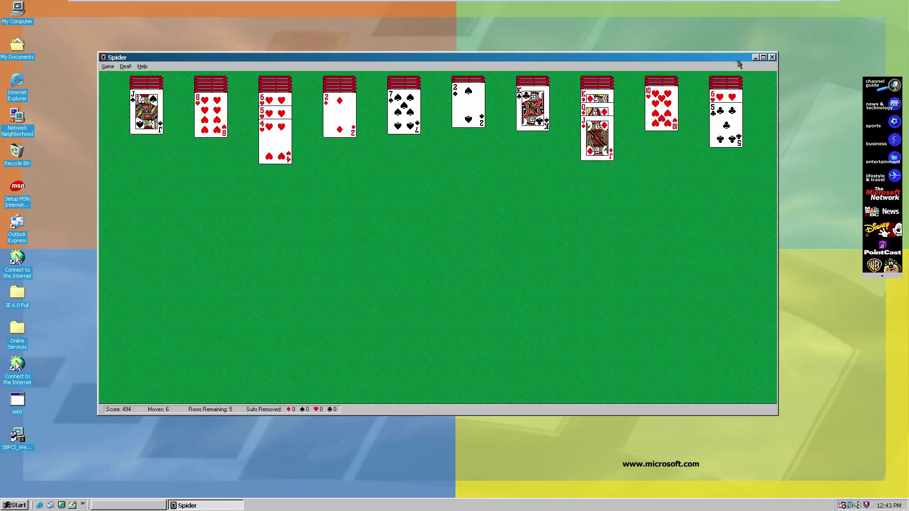
click(772, 57)
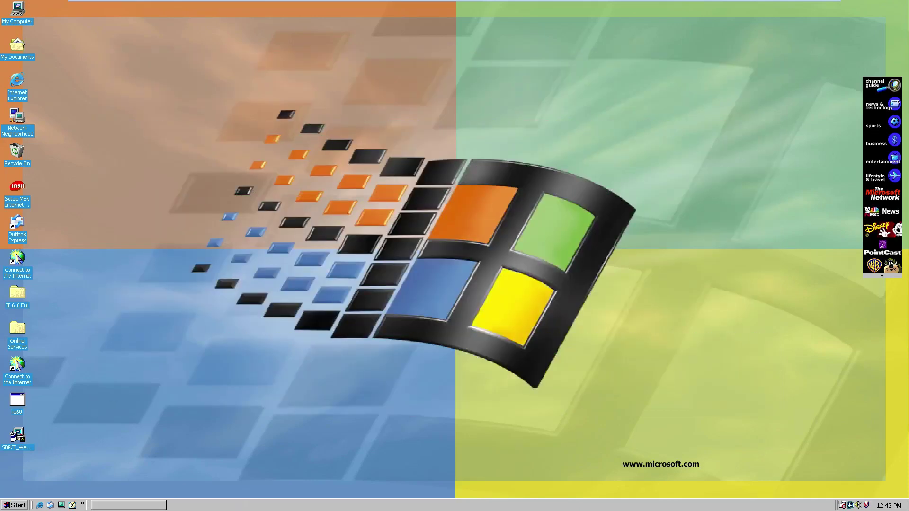